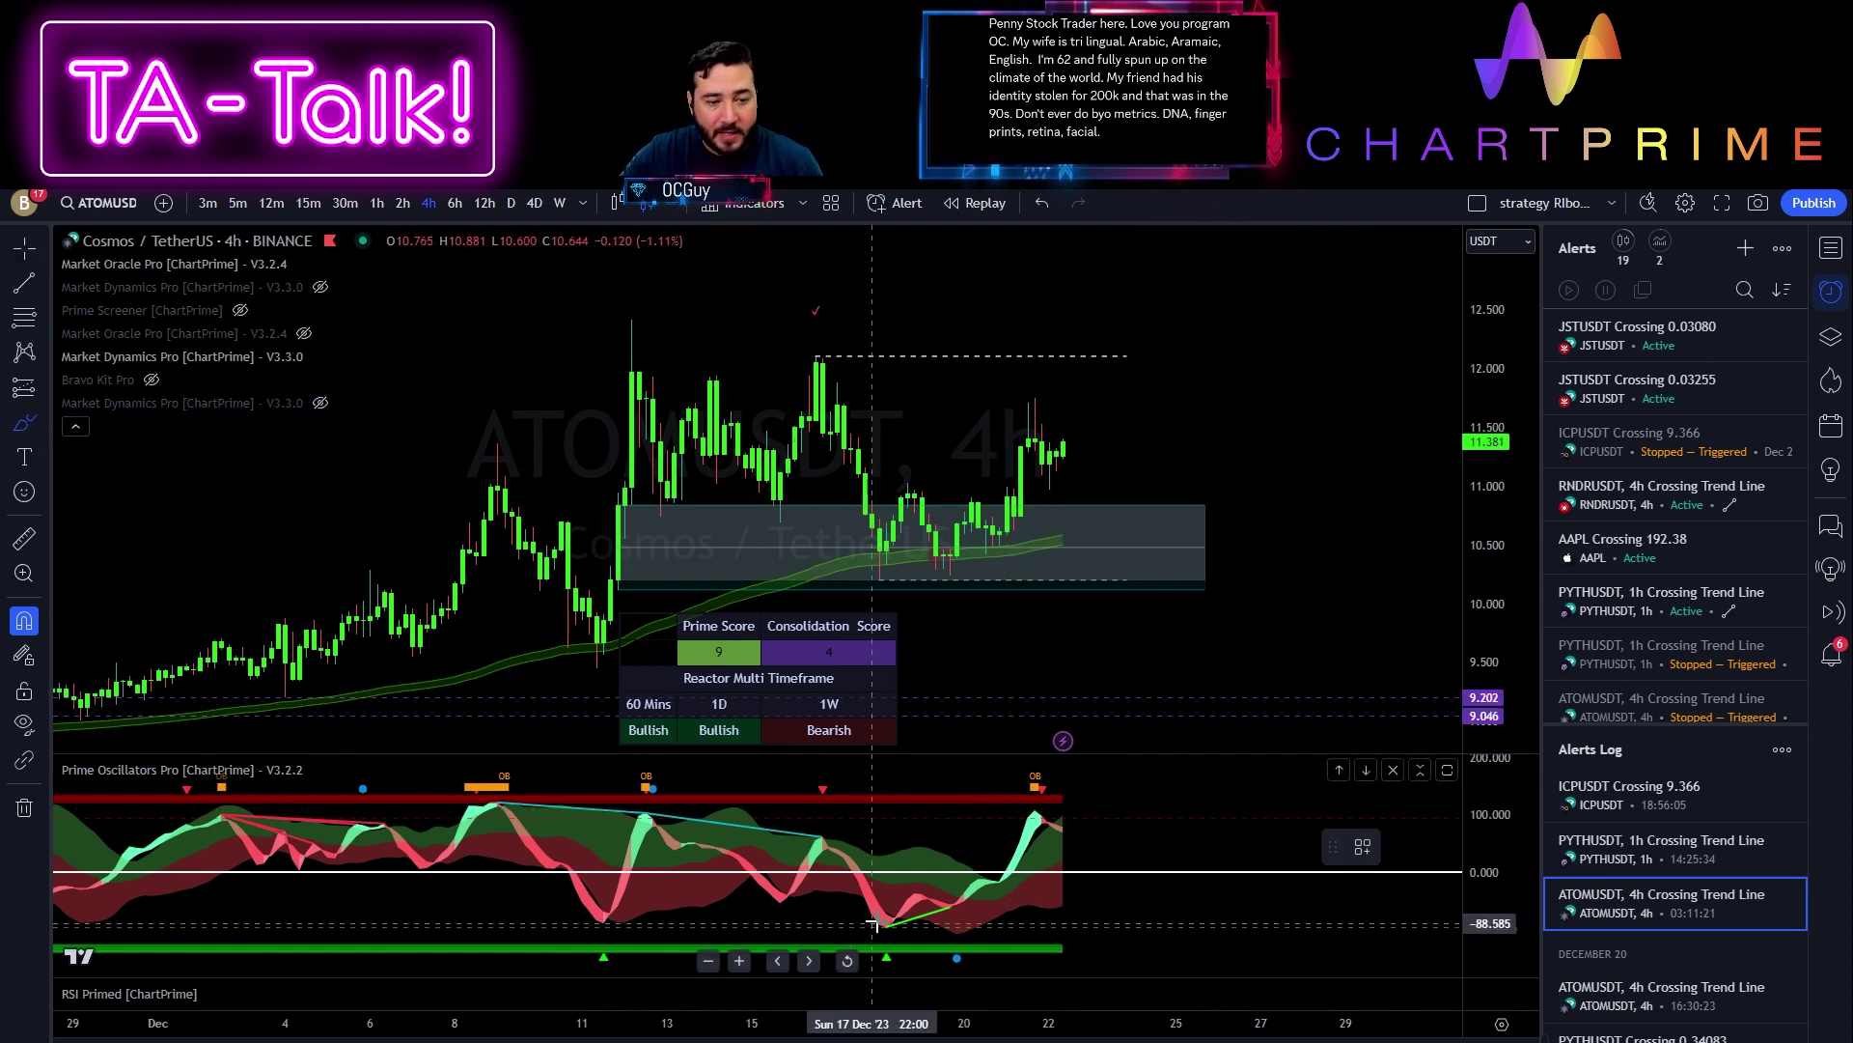
Brush-circle the oscillator low, candle low, price peak and oscillator peak; stroke the drop and rebound arrow
mouse_move(900, 907)
mouse_down()
mouse_move(873, 955)
mouse_move(980, 941)
mouse_move(902, 919)
mouse_move(951, 906)
mouse_up()
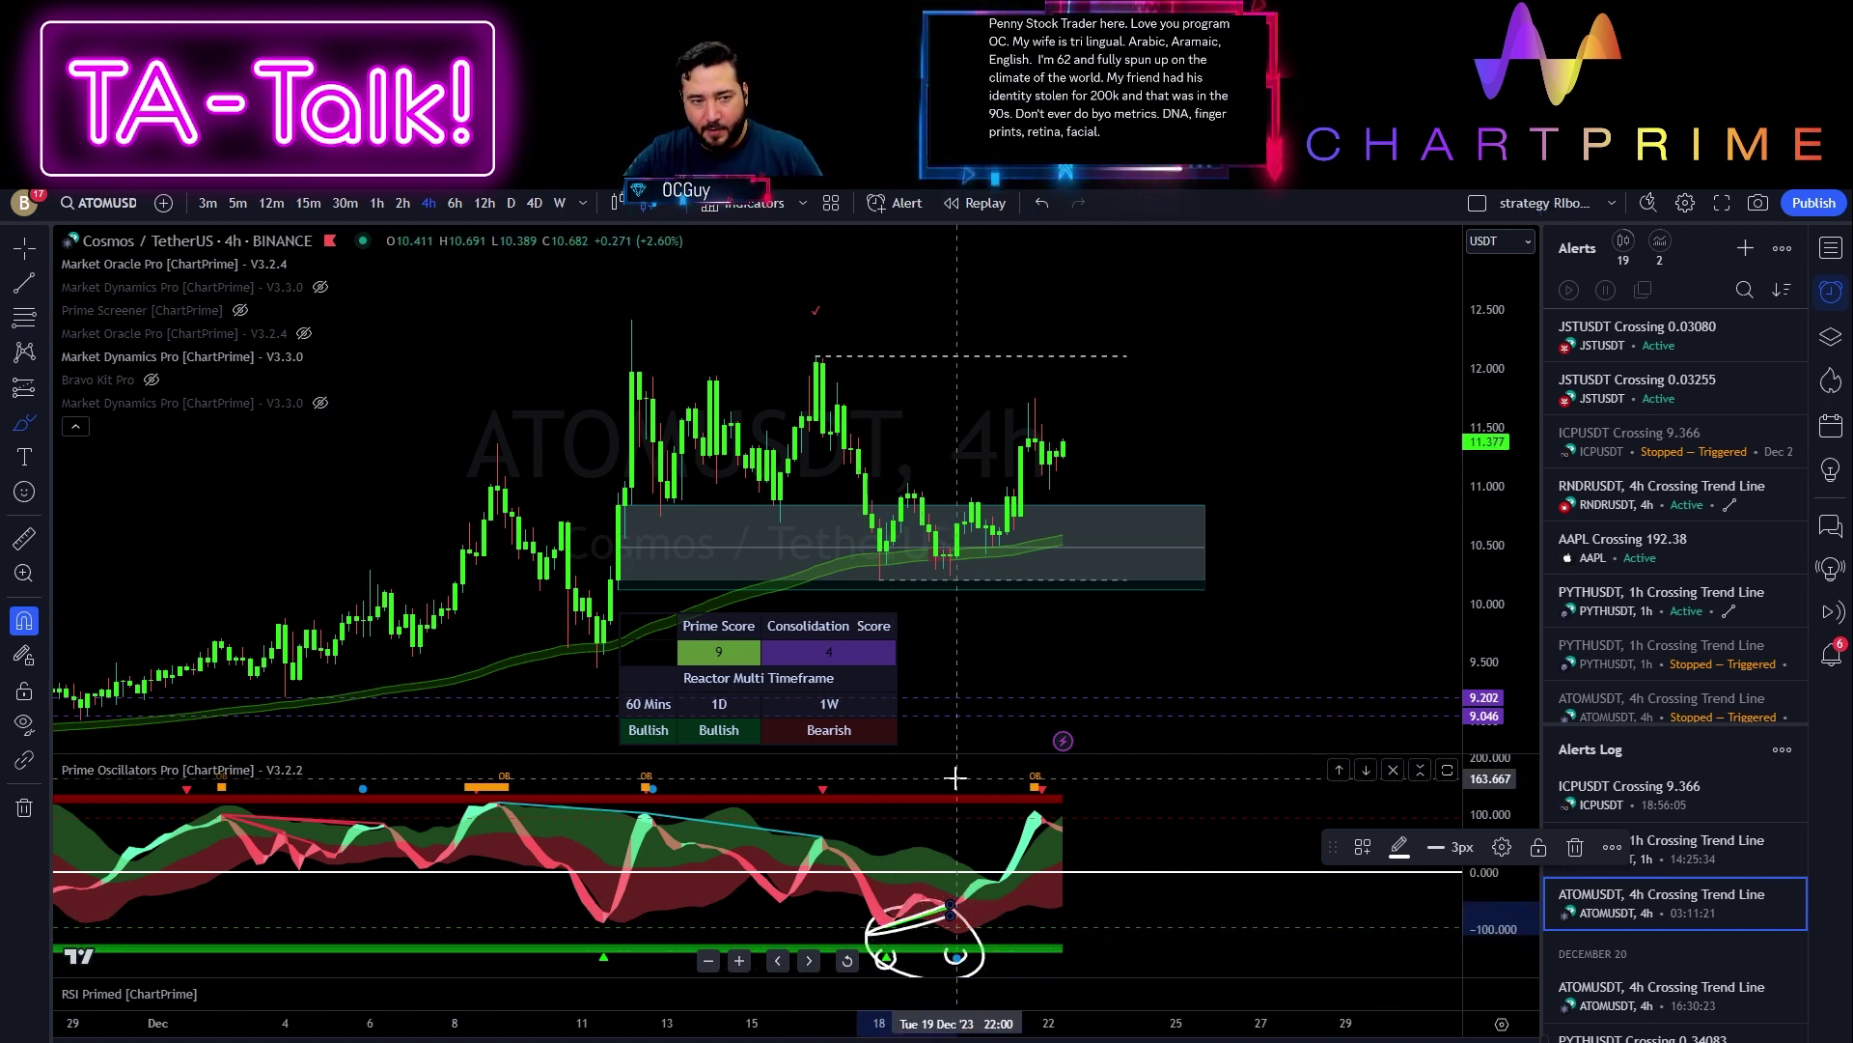
mouse_move(929, 548)
mouse_down()
mouse_move(951, 571)
mouse_move(925, 555)
mouse_up()
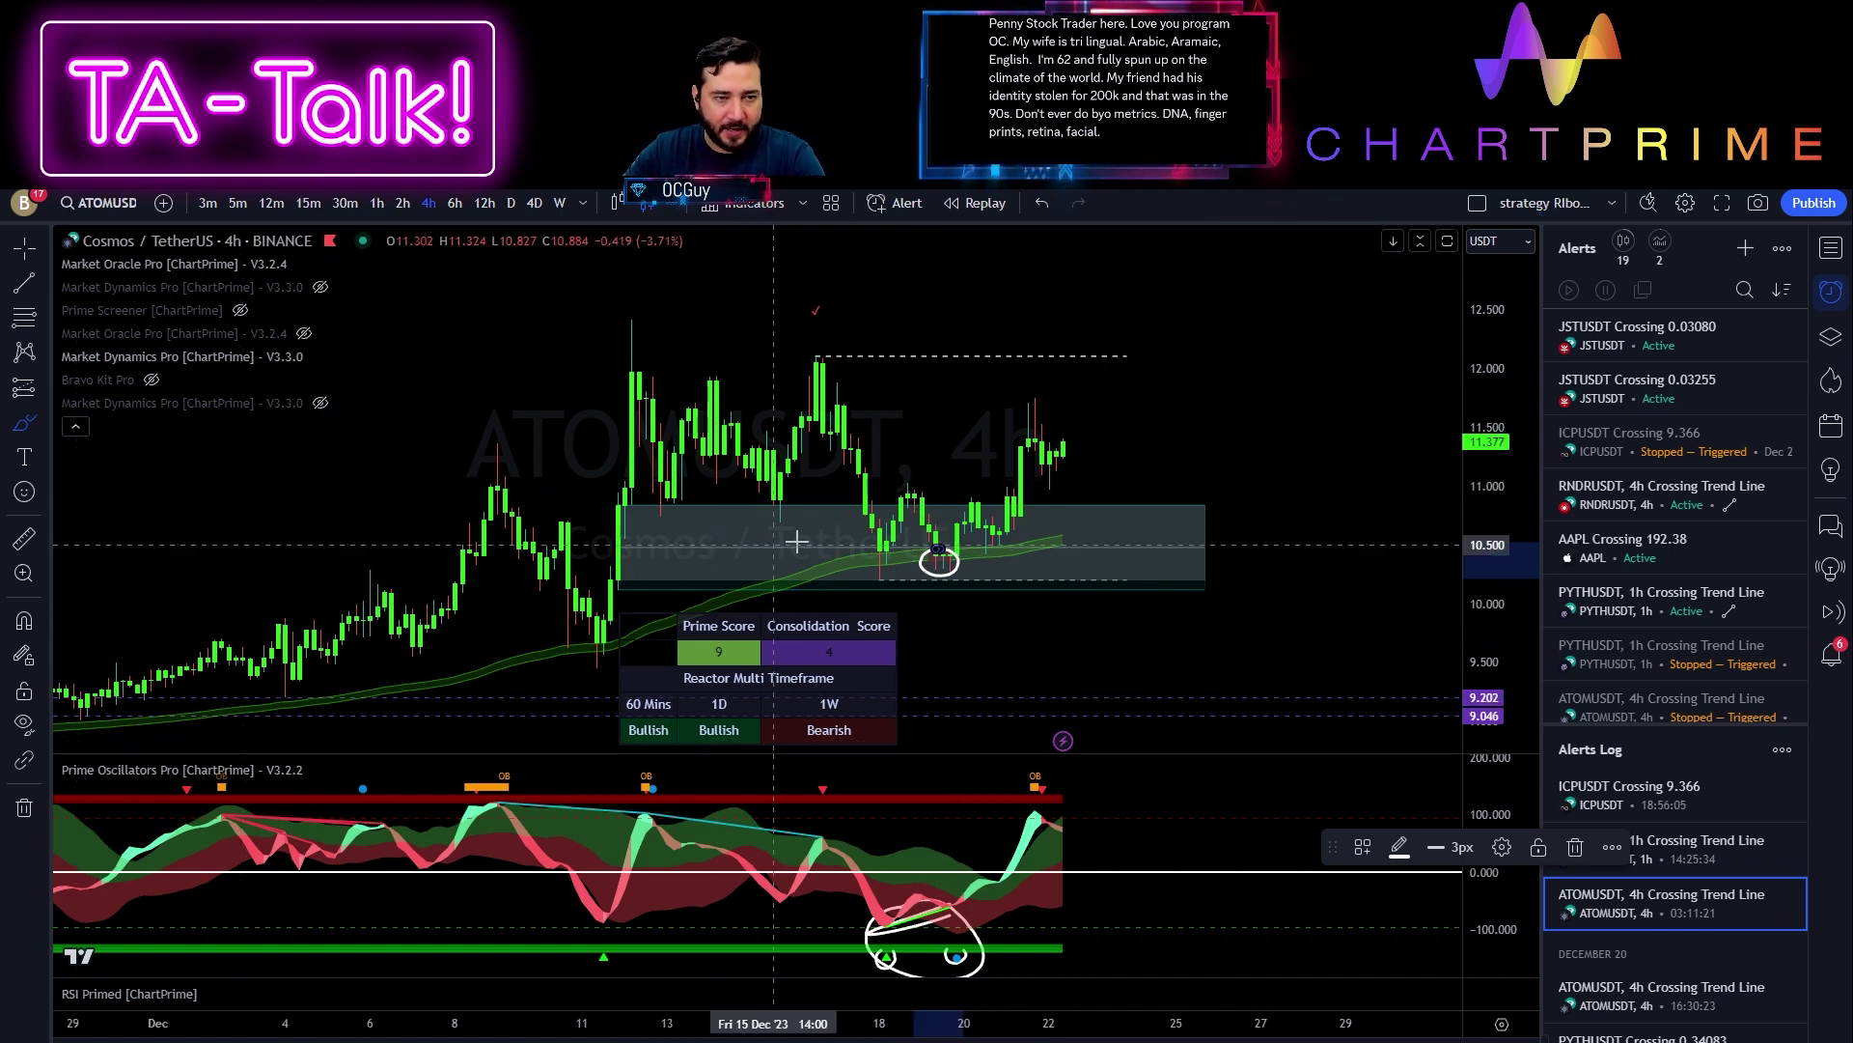
mouse_move(815, 405)
mouse_down()
mouse_move(932, 546)
mouse_move(896, 570)
mouse_move(1076, 560)
mouse_up()
mouse_move(936, 555)
mouse_down()
mouse_move(1069, 432)
mouse_move(1062, 454)
mouse_up()
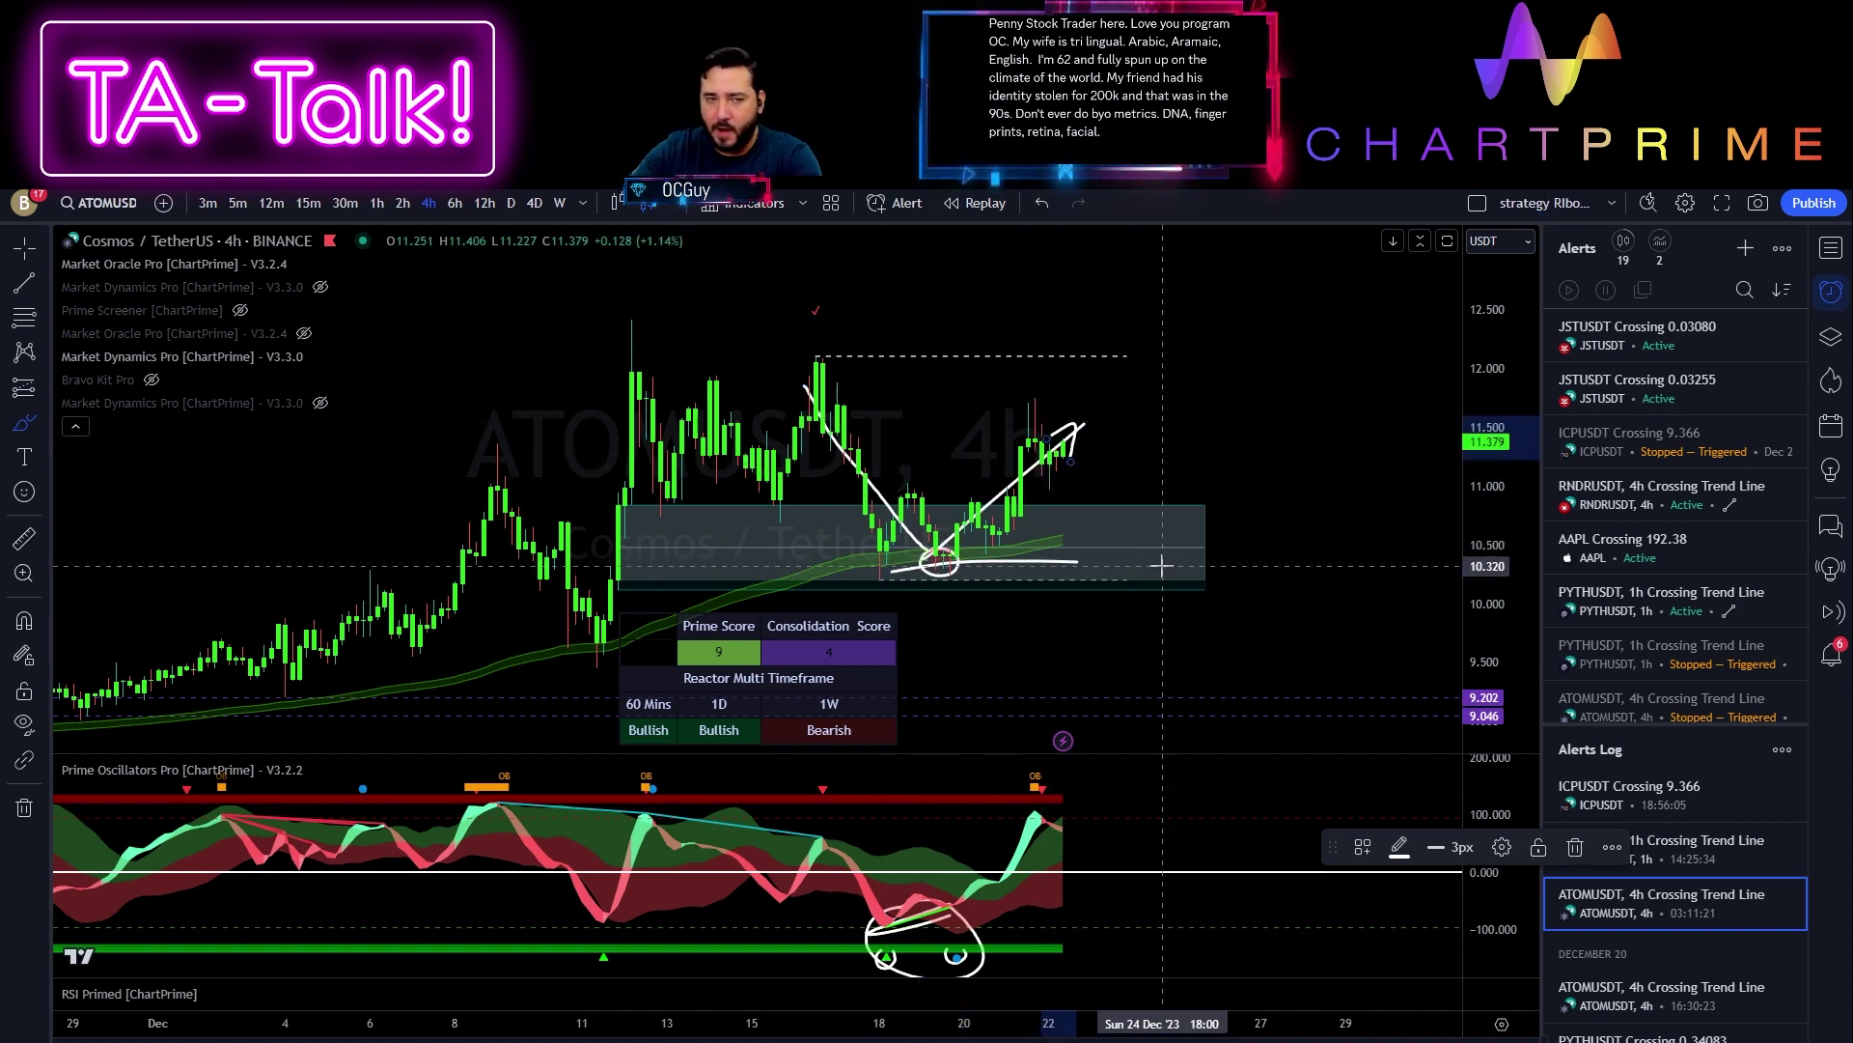
mouse_move(819, 338)
mouse_down()
mouse_move(795, 363)
mouse_move(823, 385)
mouse_move(819, 338)
mouse_move(789, 365)
mouse_up()
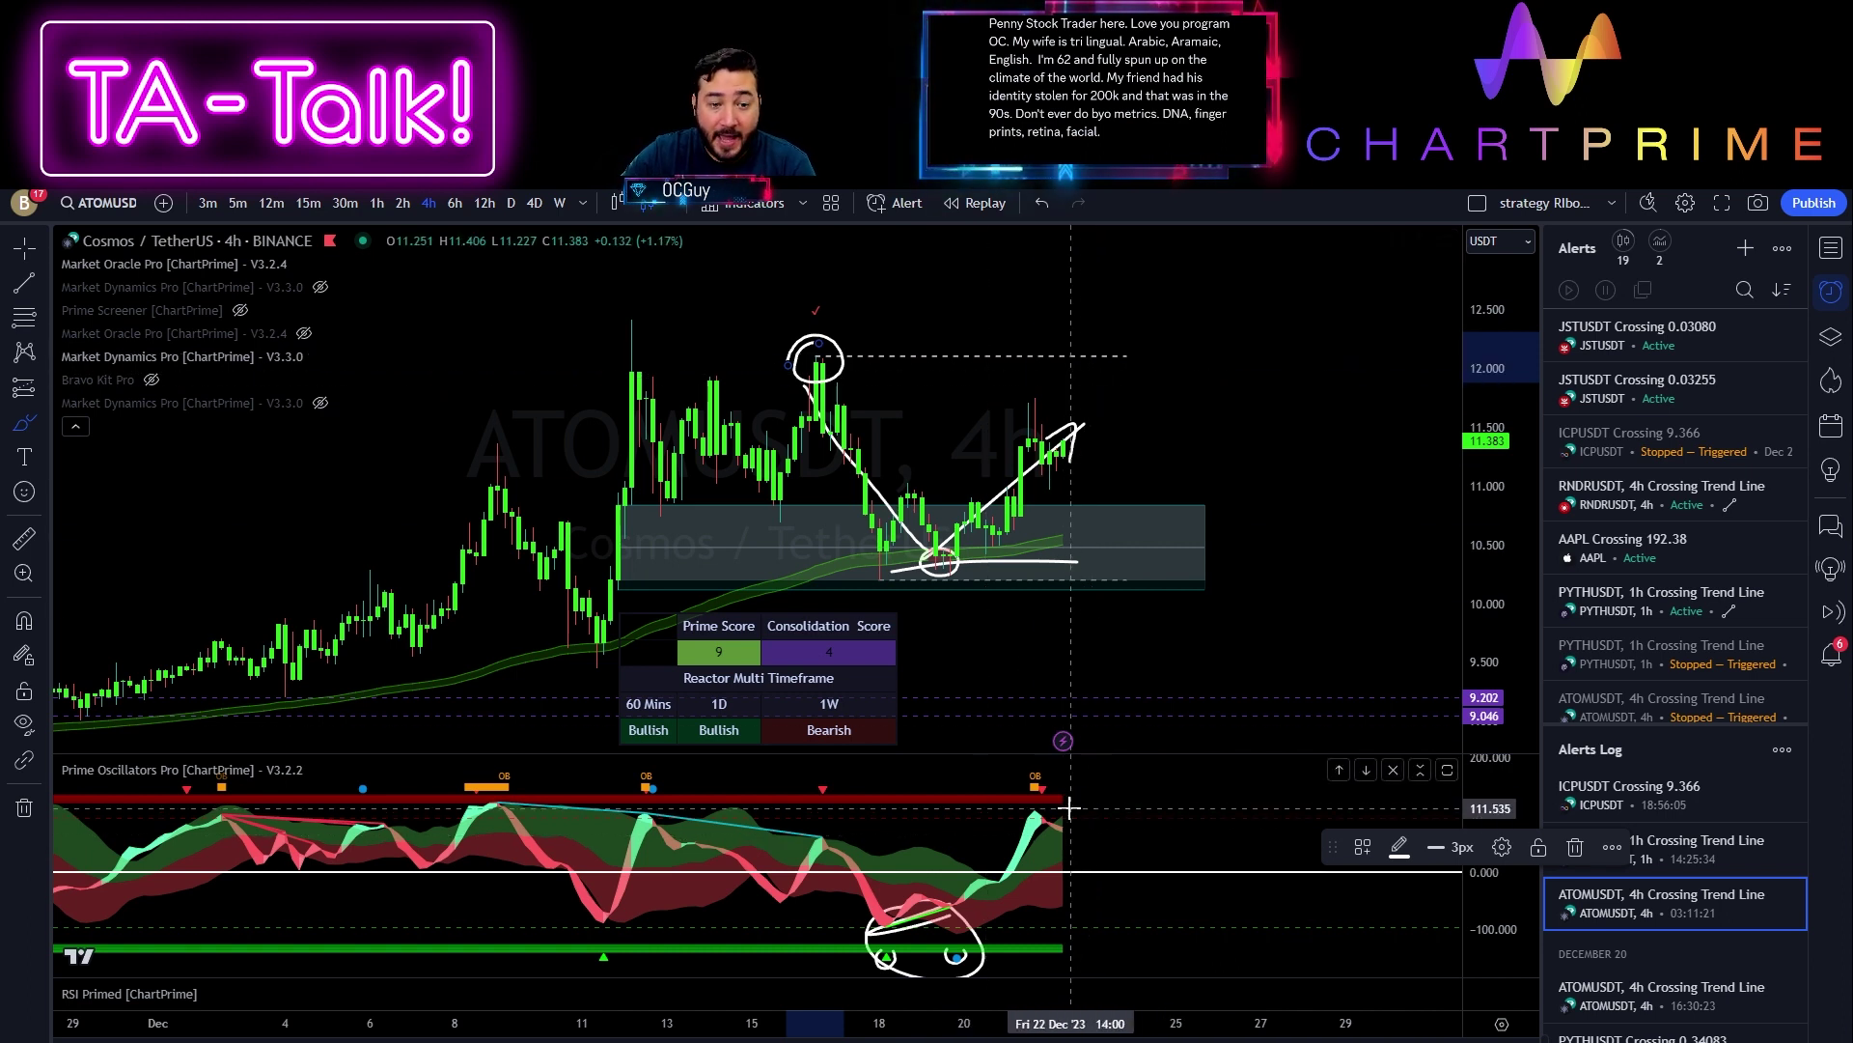
mouse_move(1070, 808)
mouse_down()
mouse_move(1057, 844)
mouse_move(1014, 830)
mouse_move(1014, 869)
mouse_up()
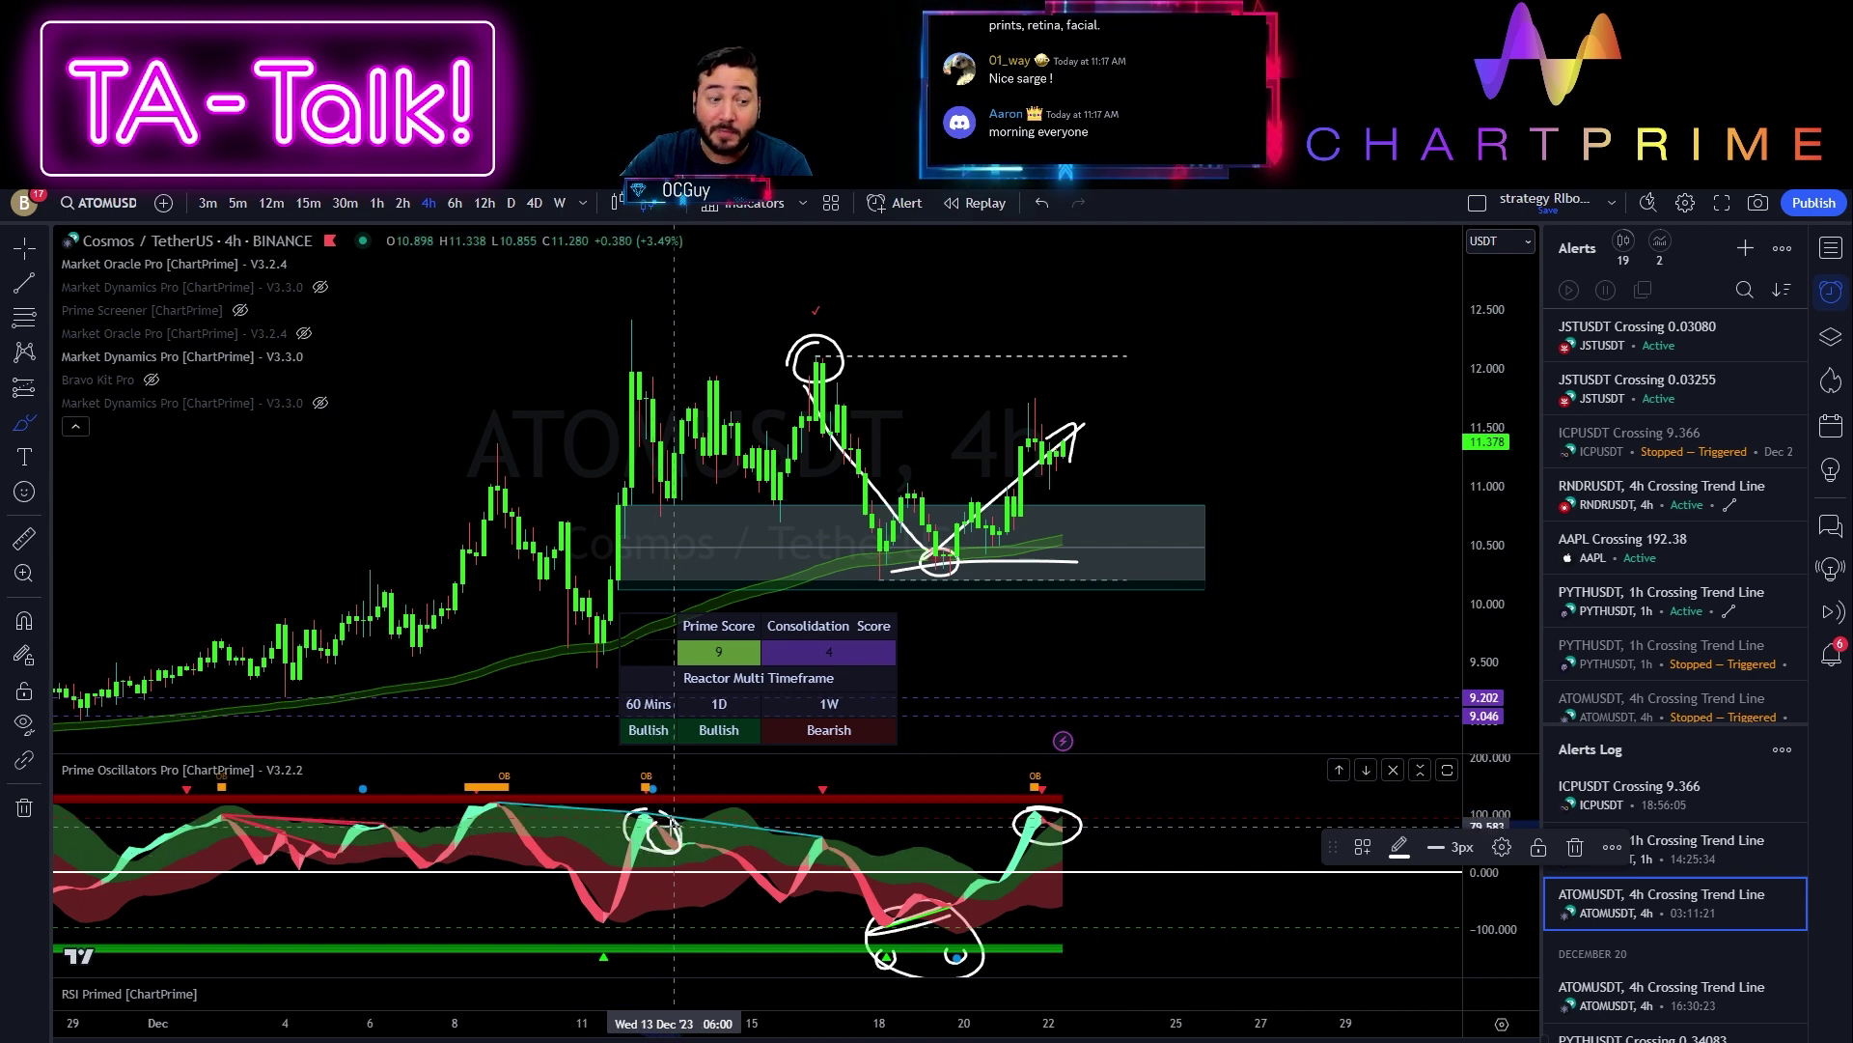
Add small brush loops on the earlier swing, latest candles, oscillator pane and a range candle top
click(743, 867)
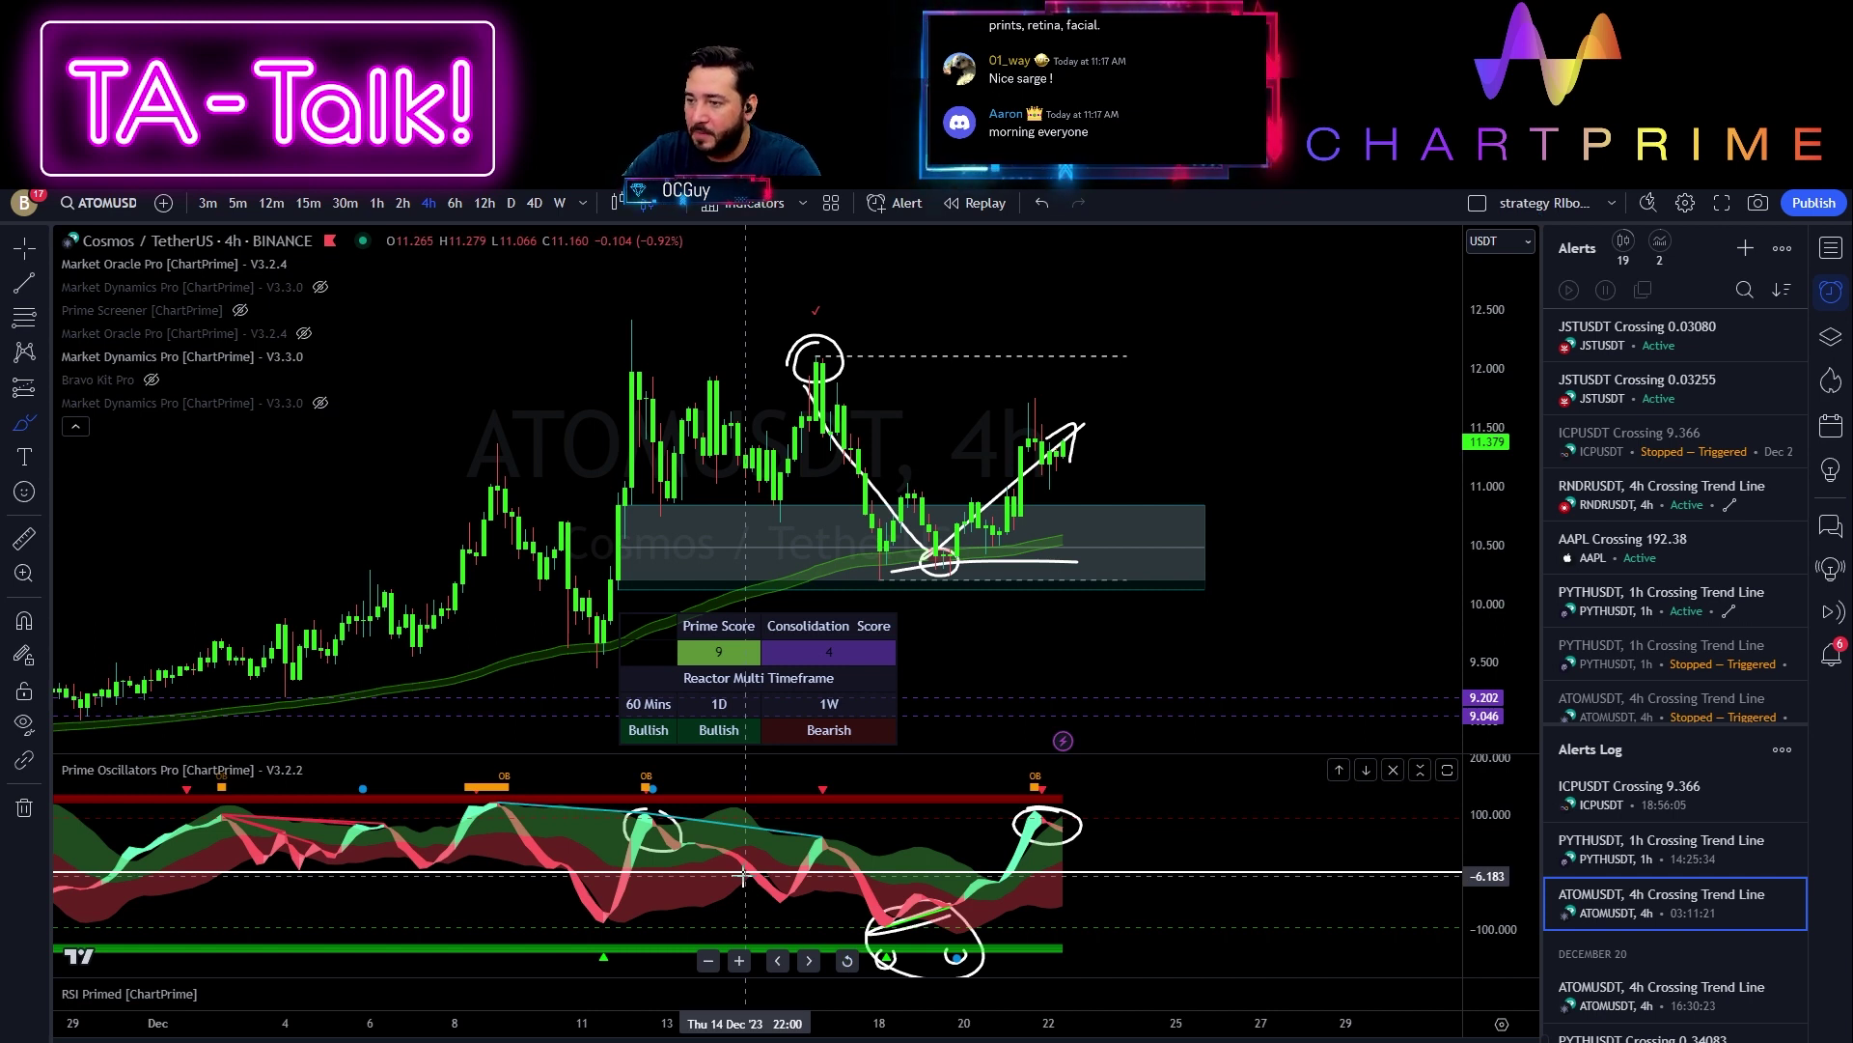
click(674, 849)
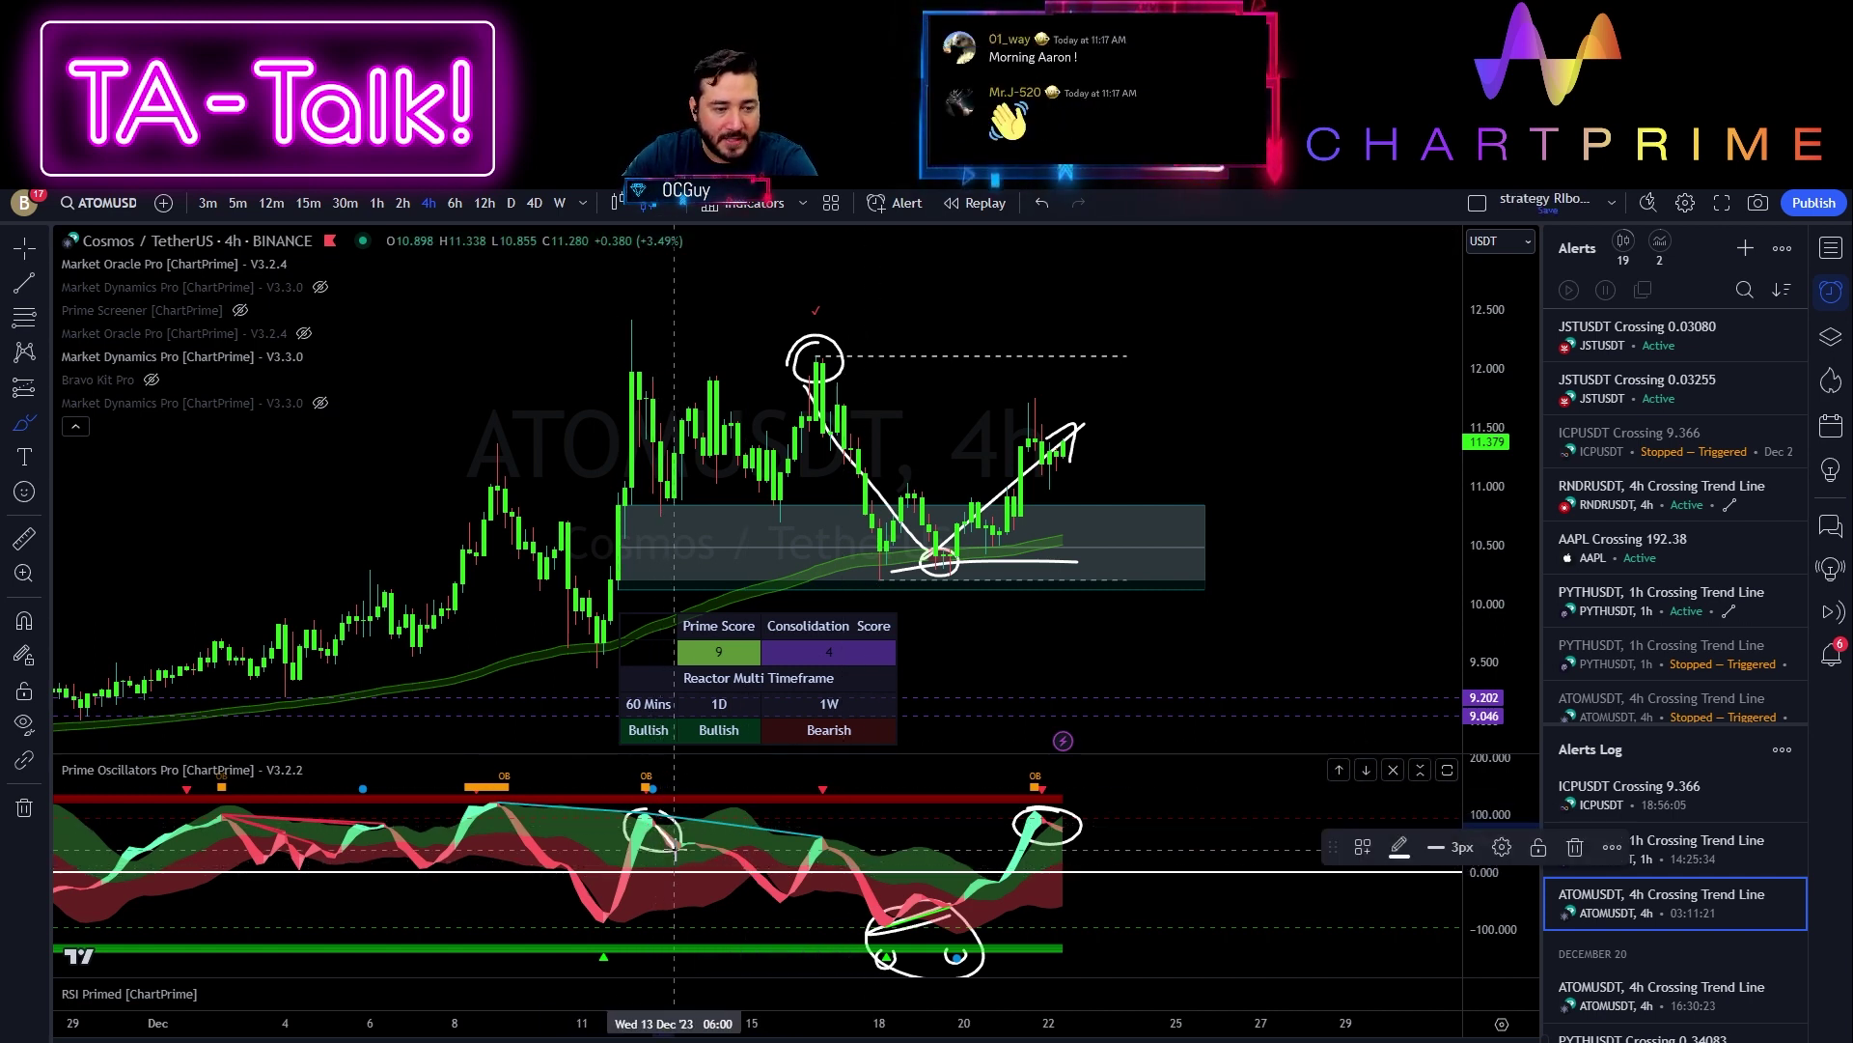
drag(634, 391, 676, 507)
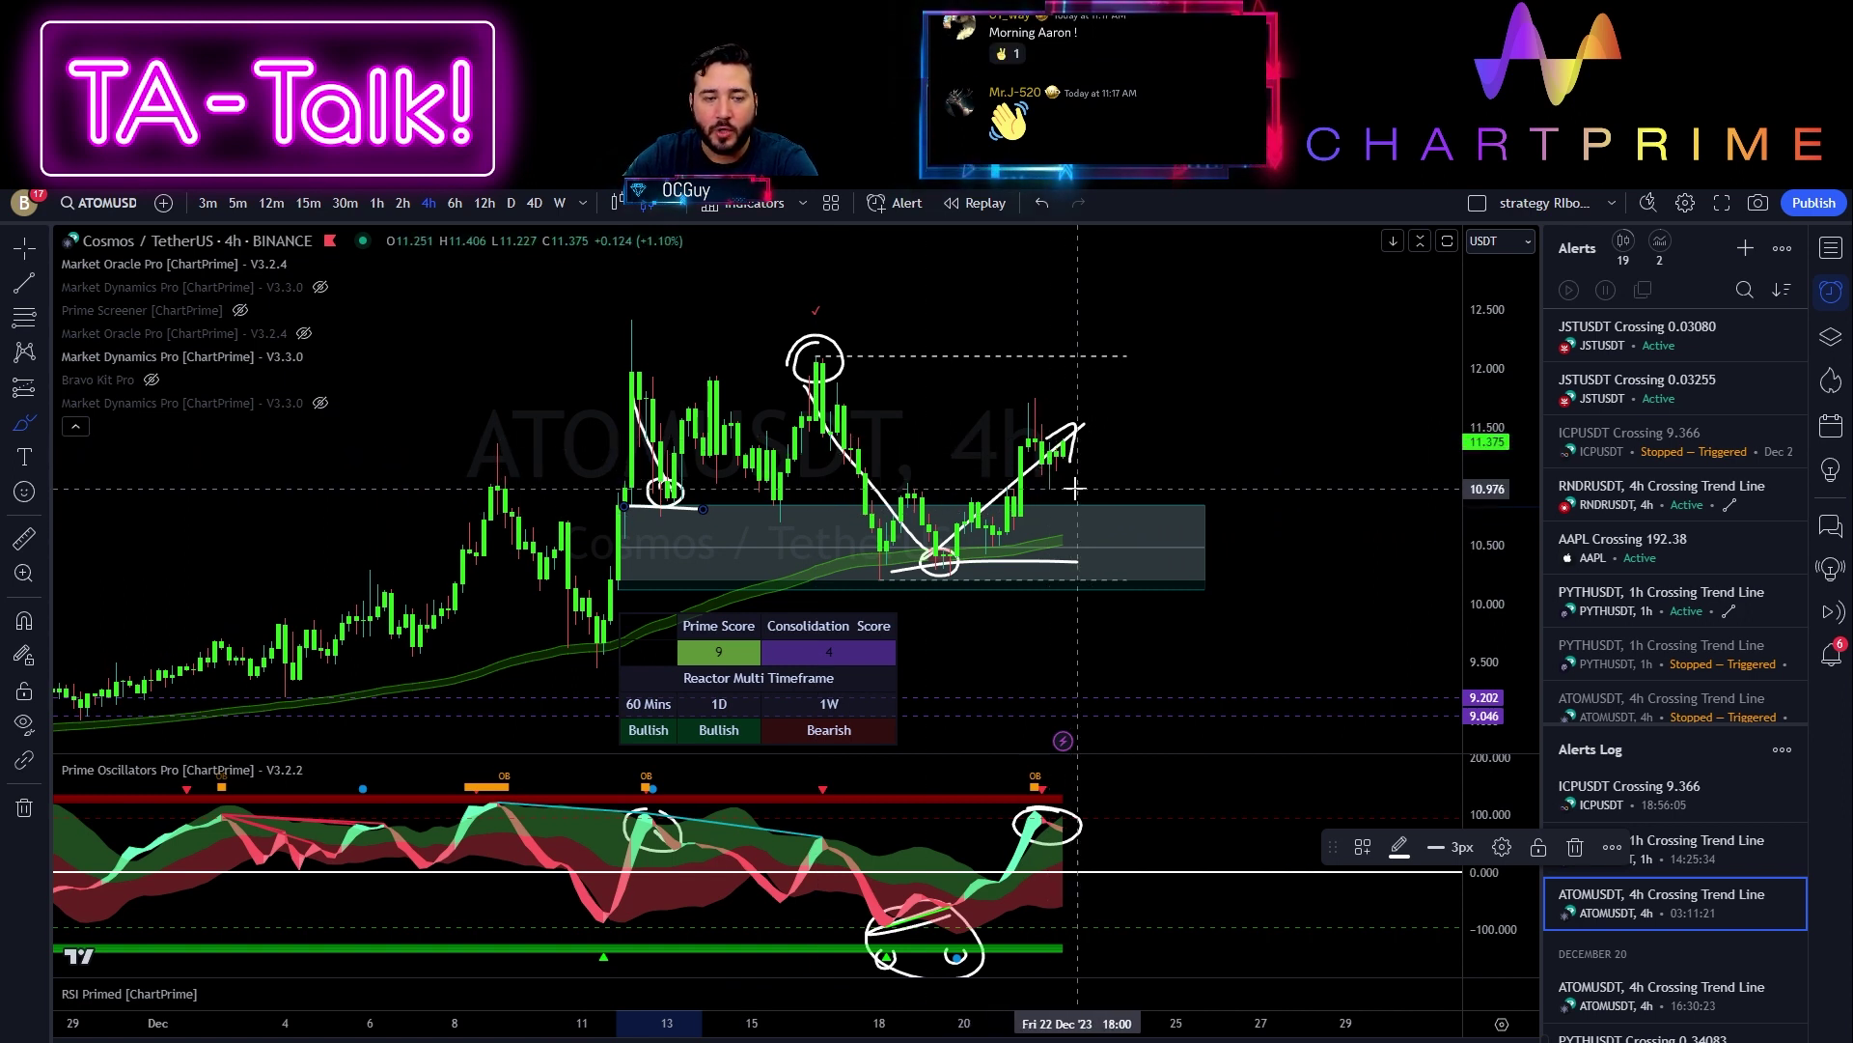
drag(1051, 471, 1048, 477)
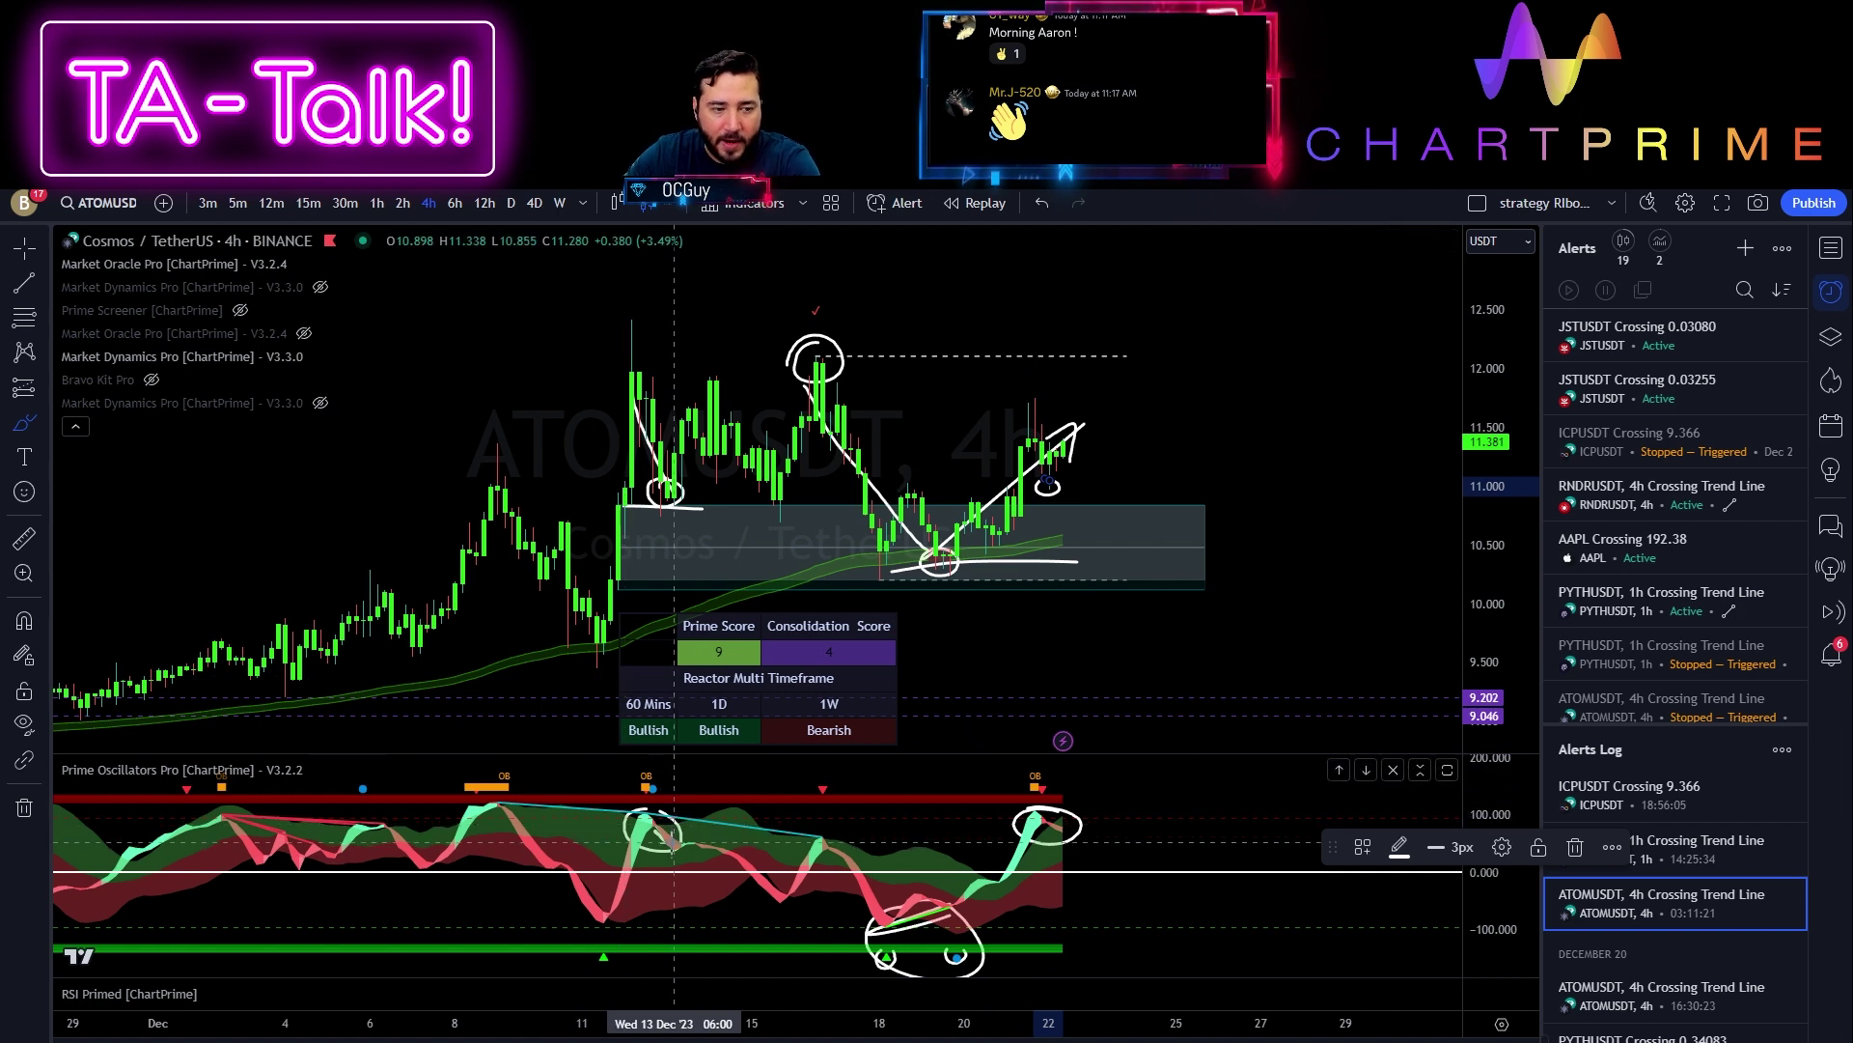
drag(703, 838, 678, 850)
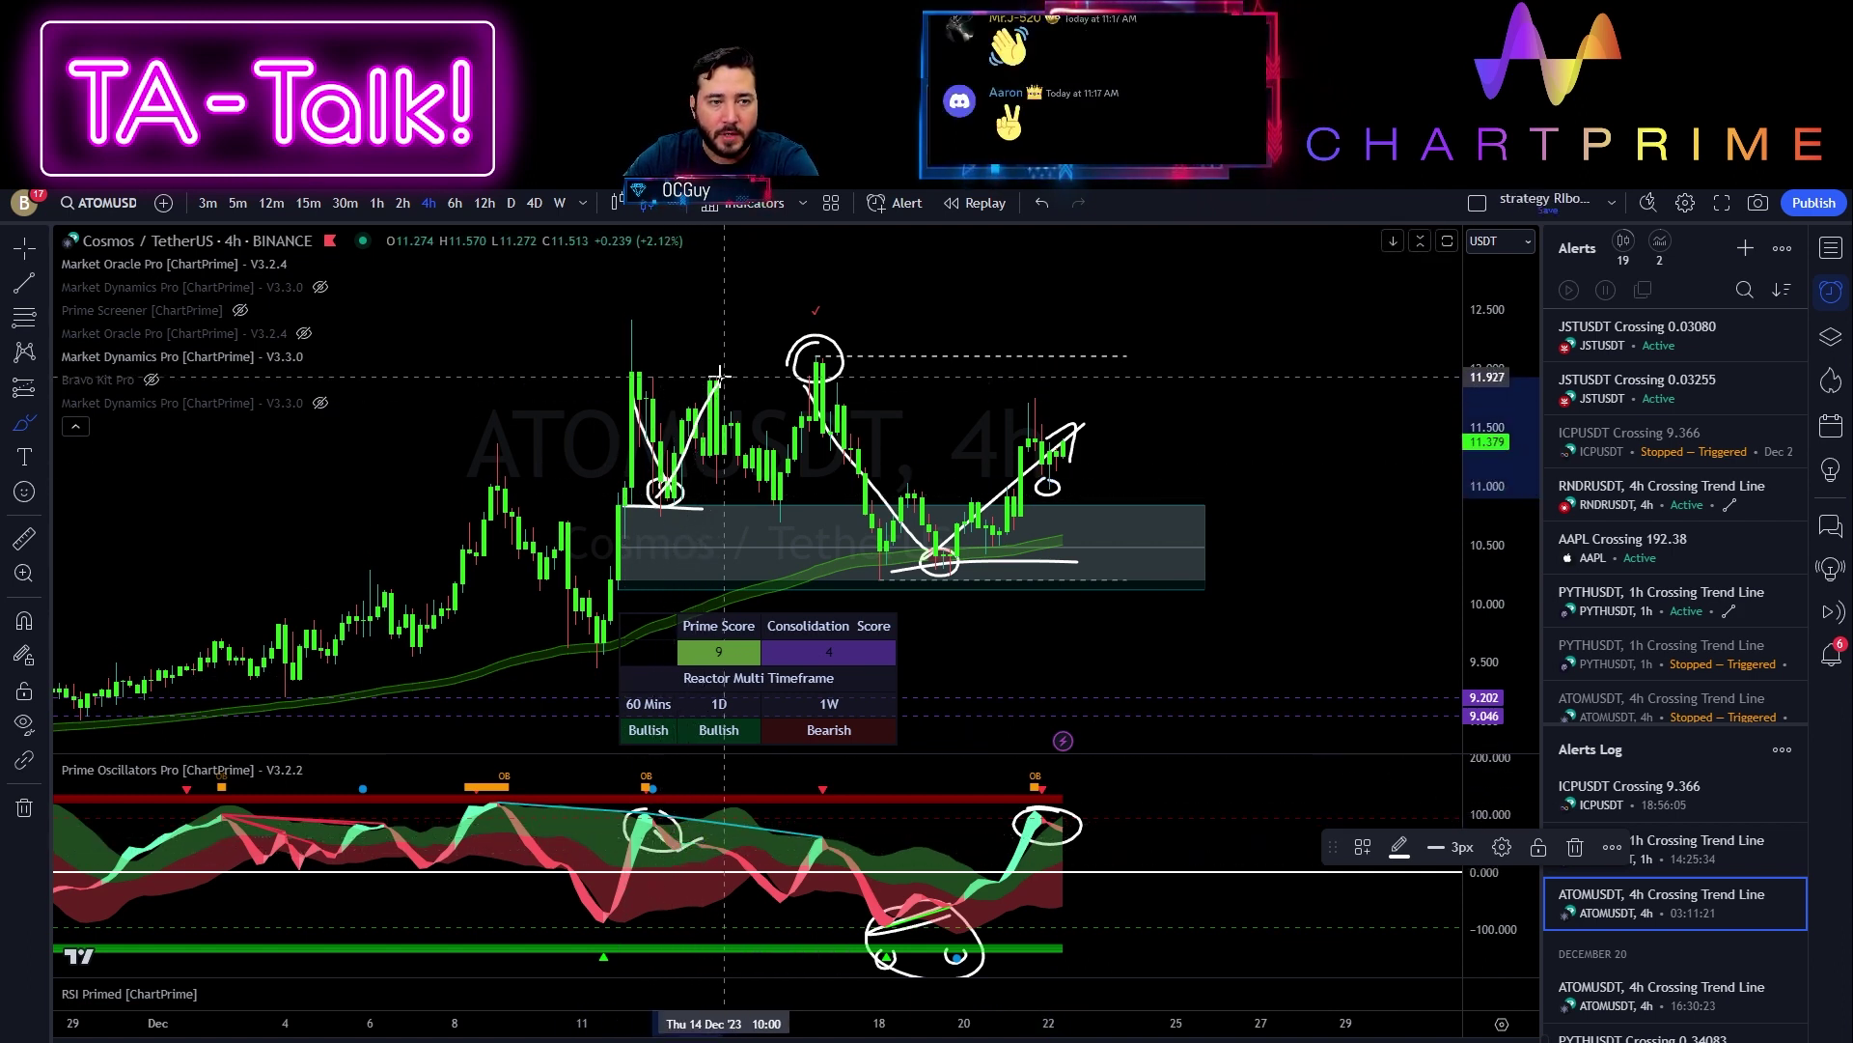
drag(719, 367, 715, 369)
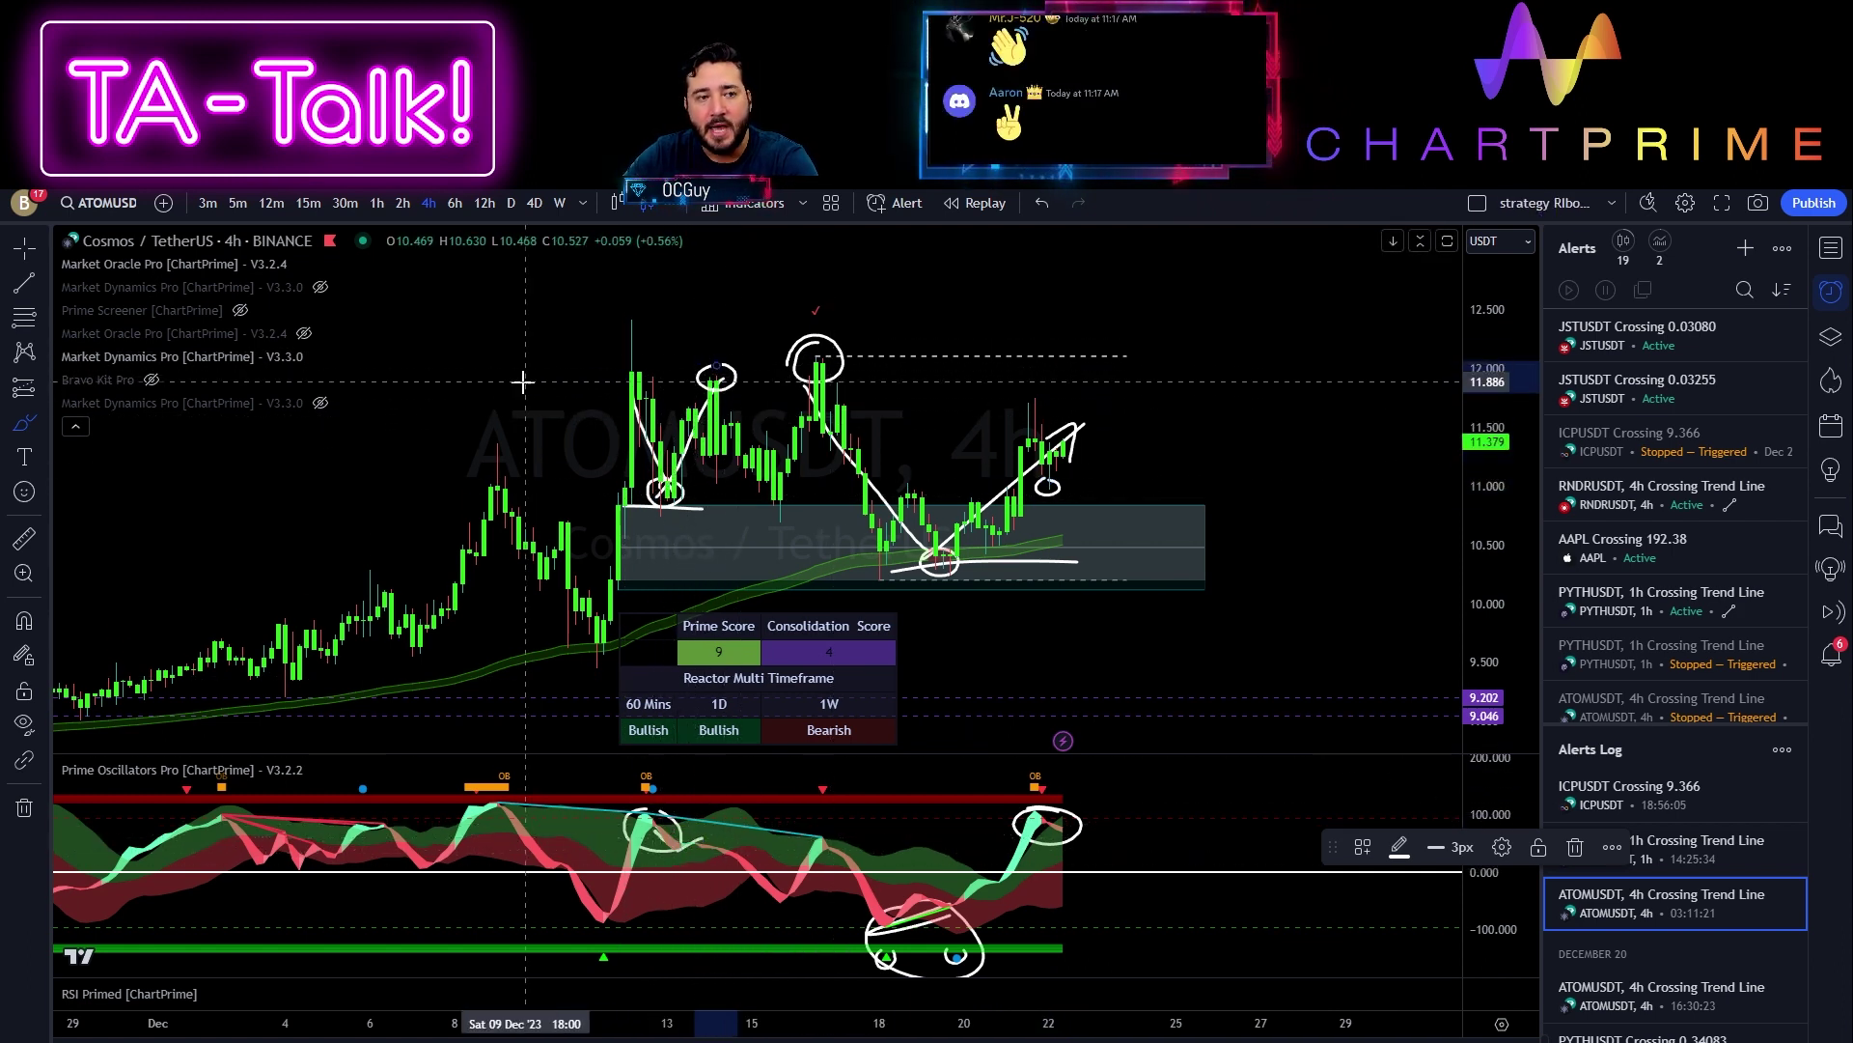
Draw brush lines across the range highs and lows, plus a V stroke from the lows
drag(553, 377, 845, 342)
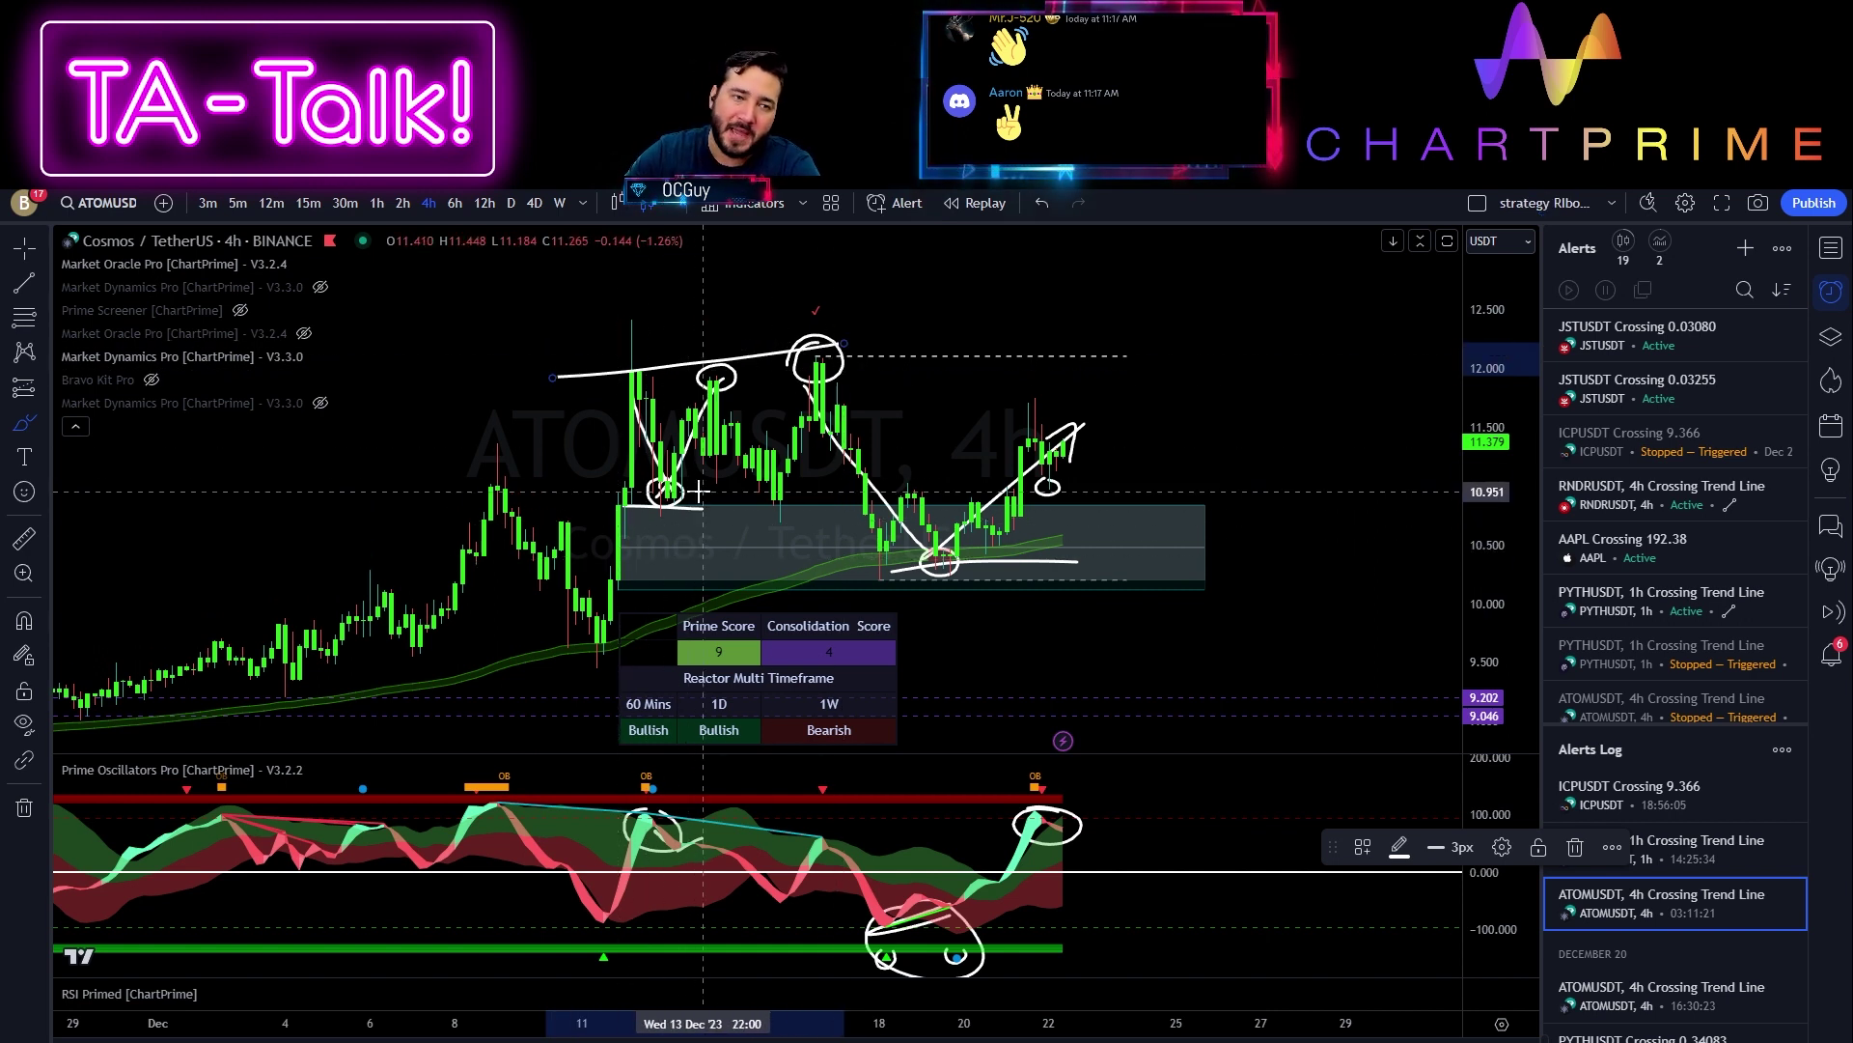
drag(610, 530, 864, 463)
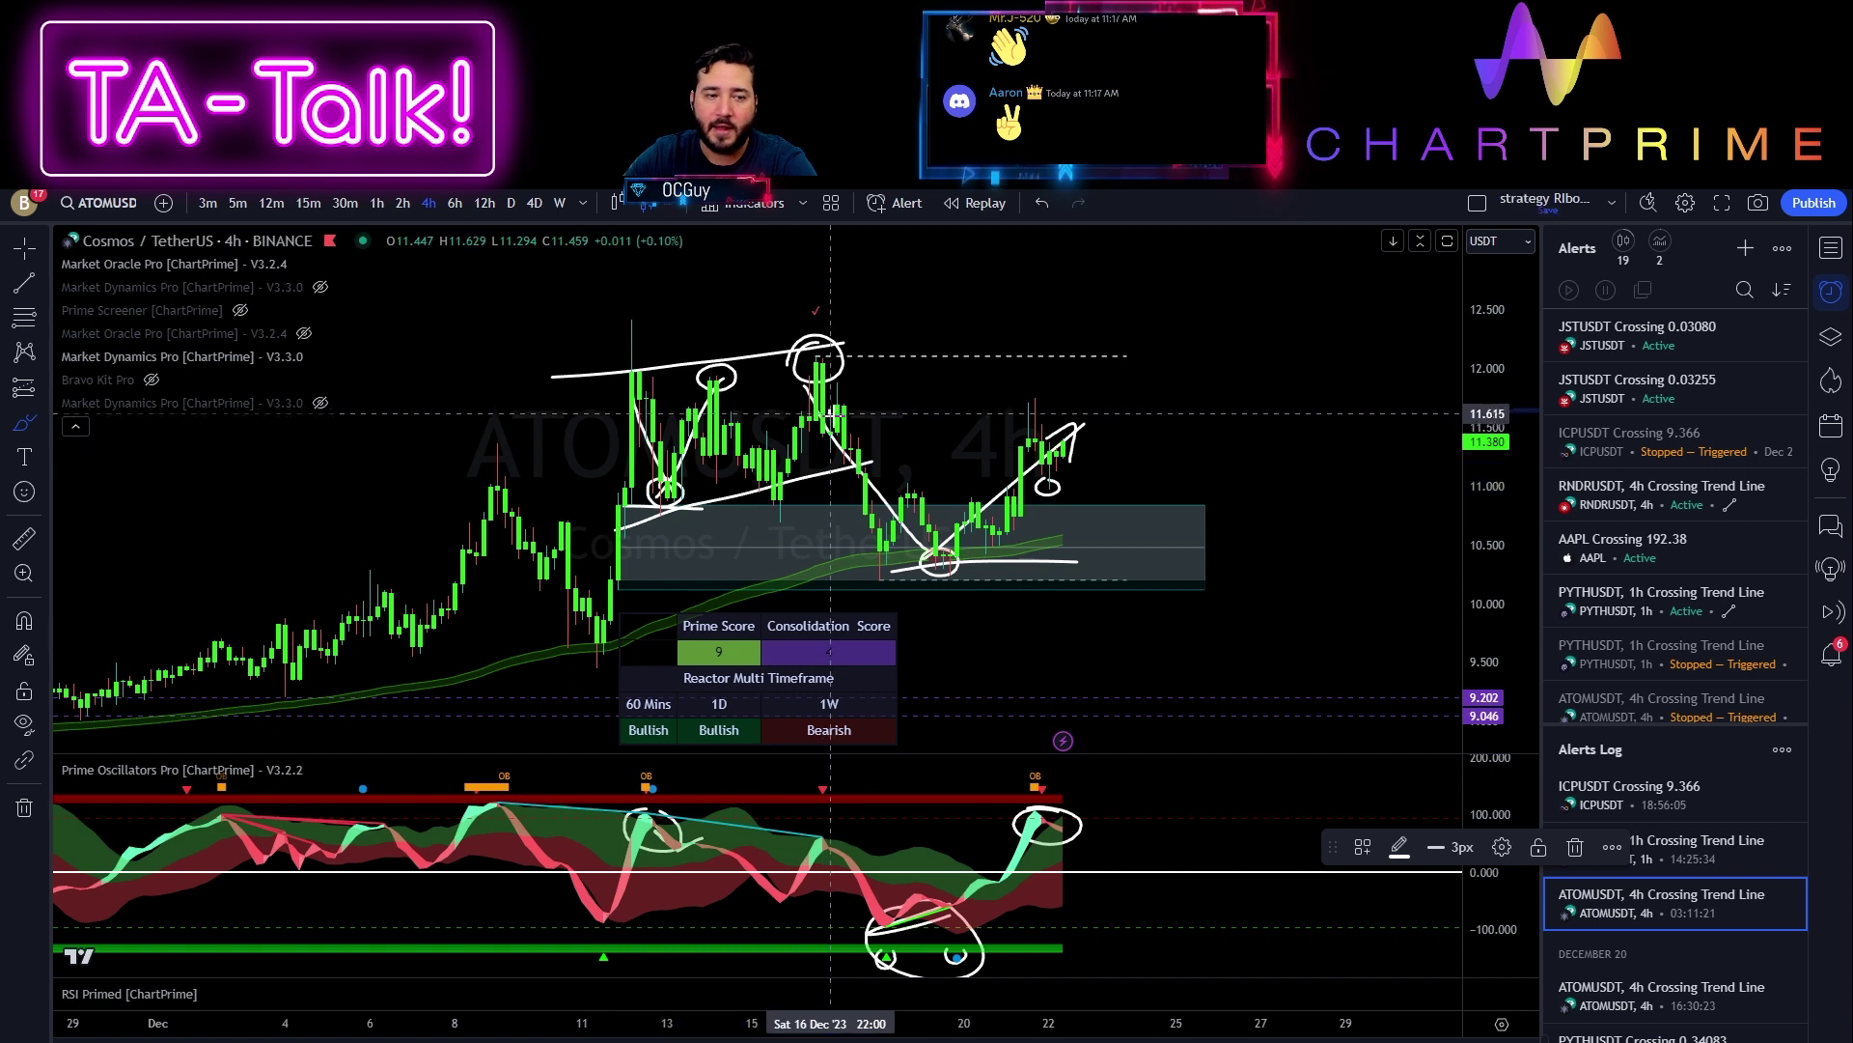
mouse_move(862, 468)
mouse_down()
mouse_move(886, 576)
mouse_move(926, 475)
mouse_up()
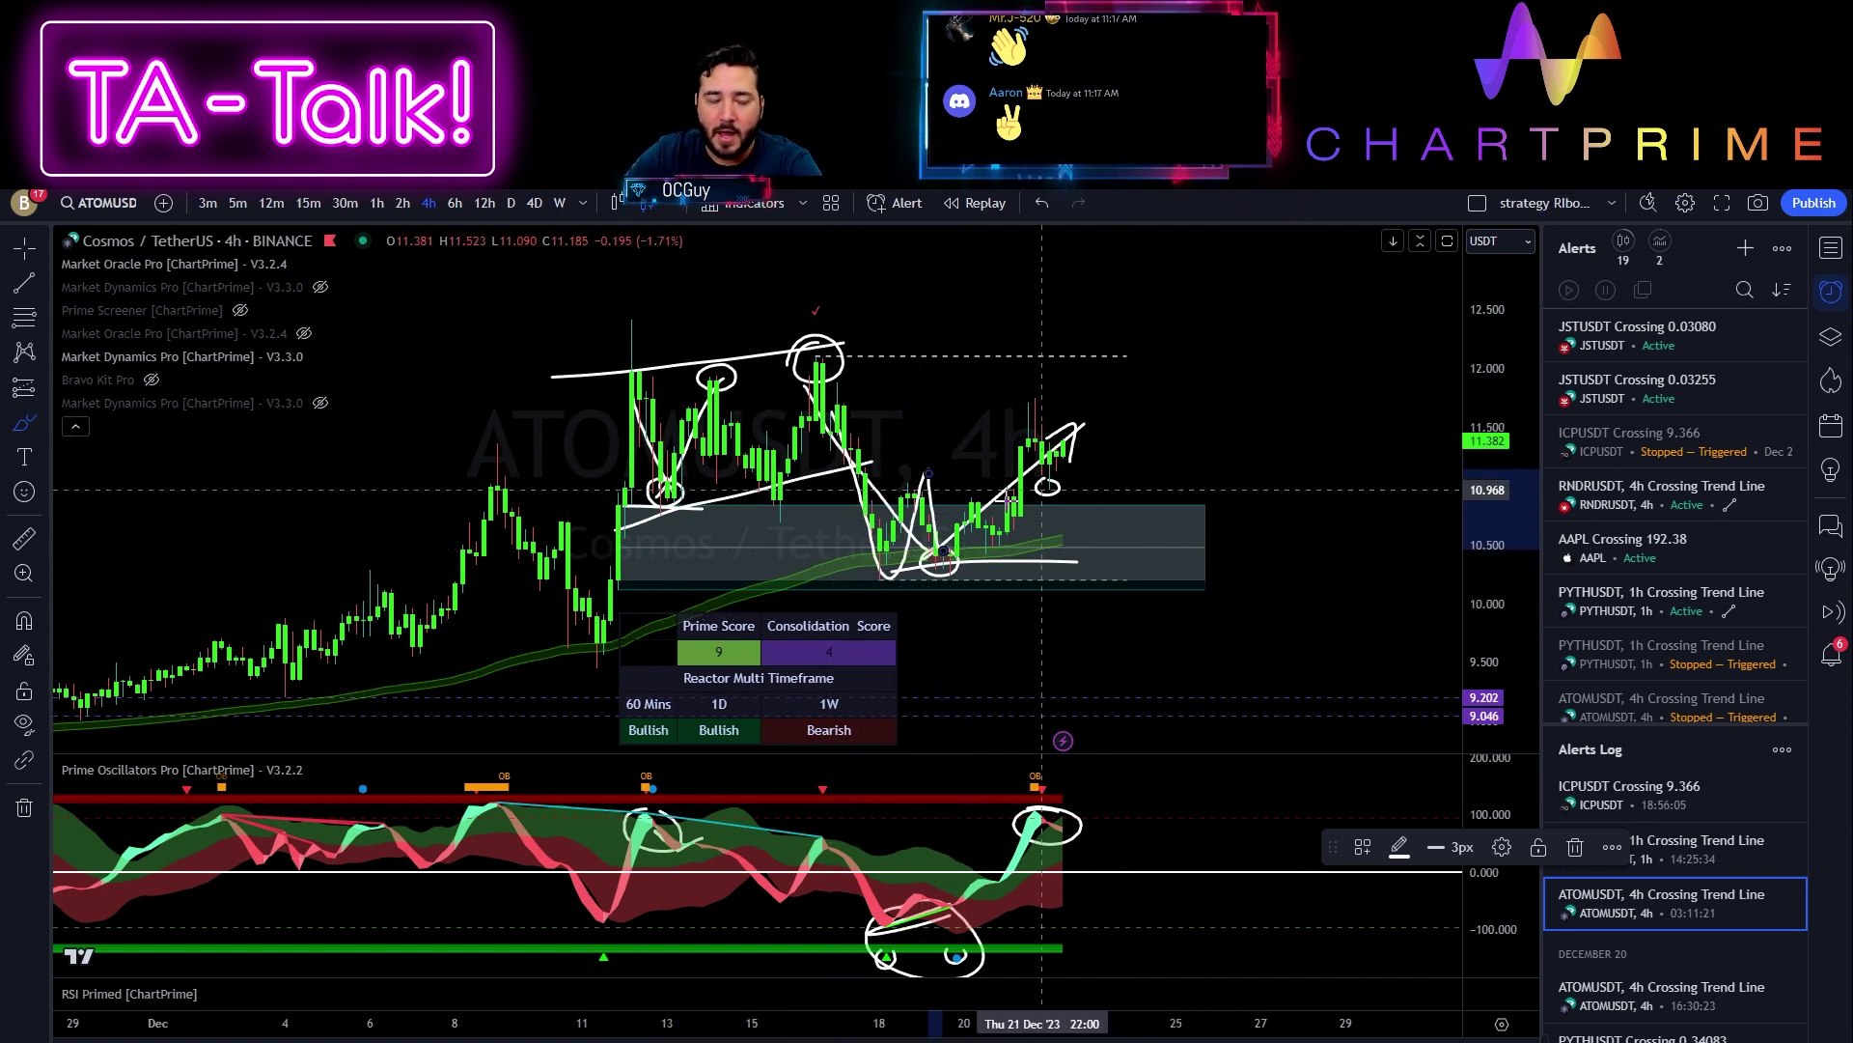
Remove all drawings while keeping indicators, then circle the latest candles
click(24, 809)
click(87, 804)
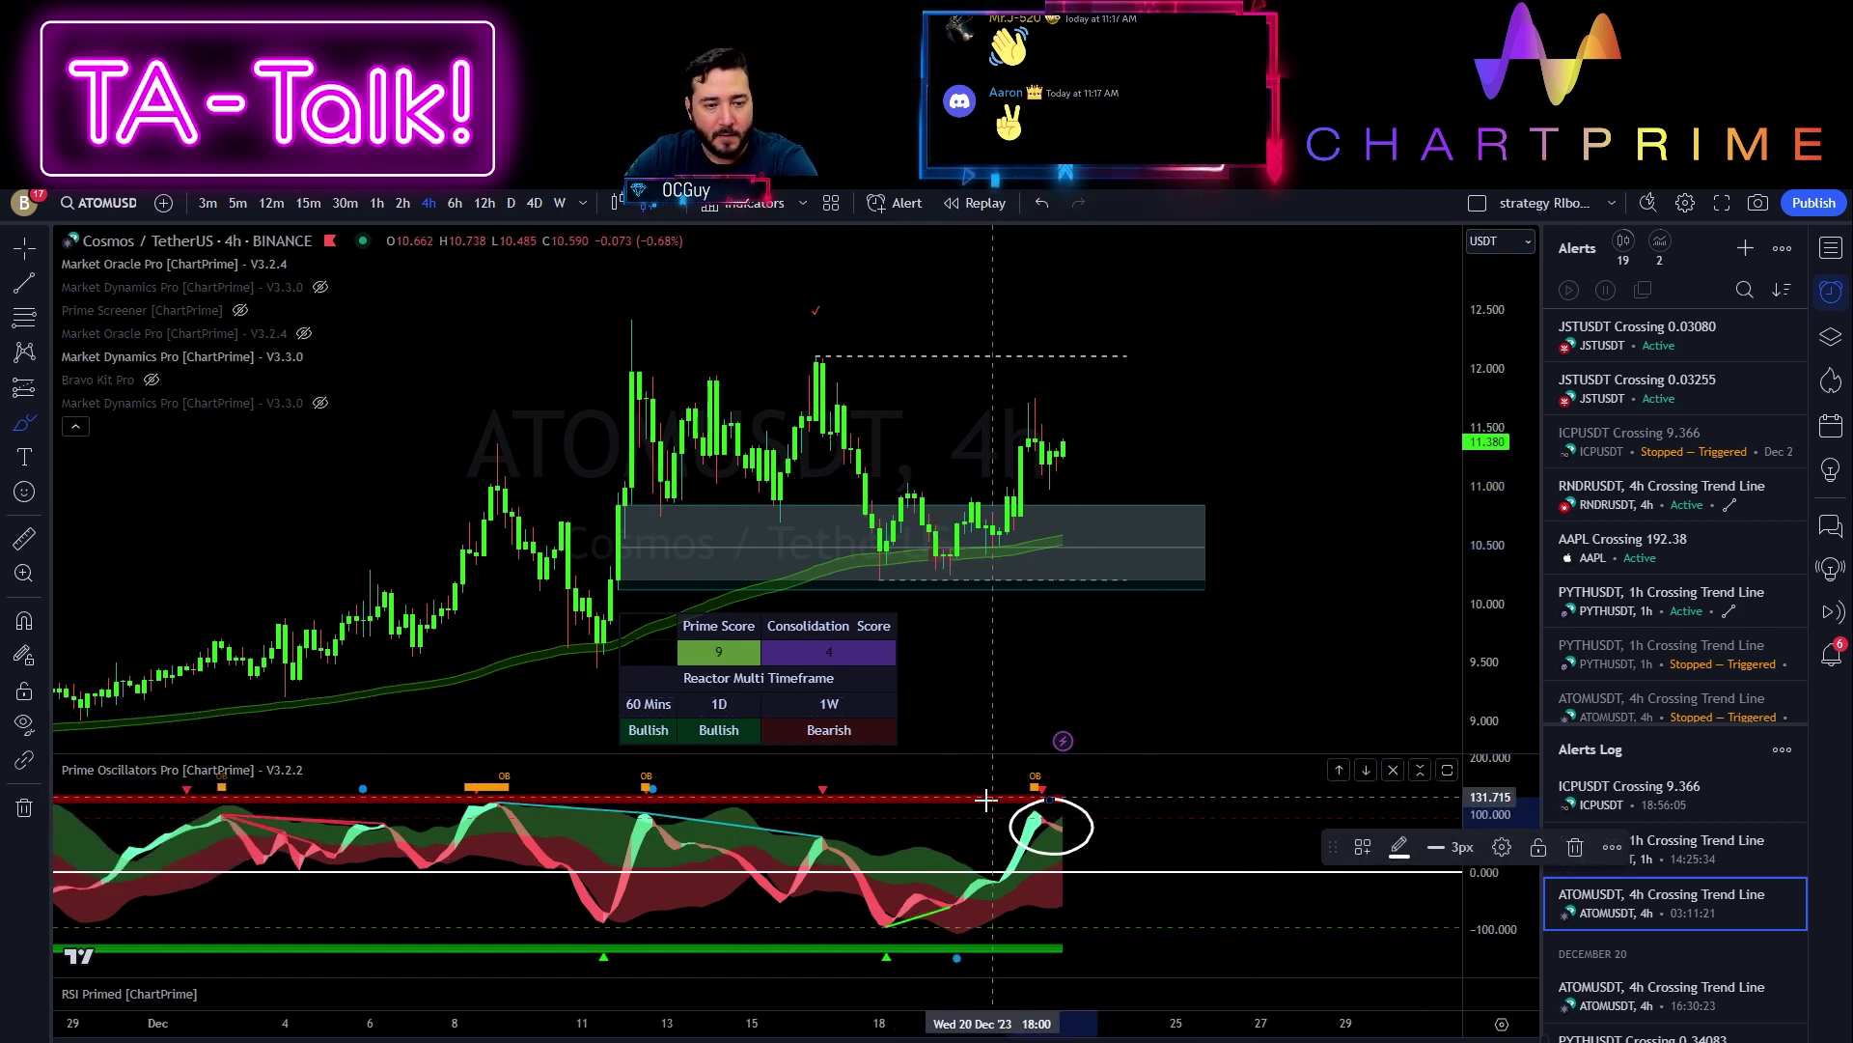
mouse_move(1074, 436)
mouse_down()
mouse_move(1089, 446)
mouse_move(1083, 425)
mouse_up()
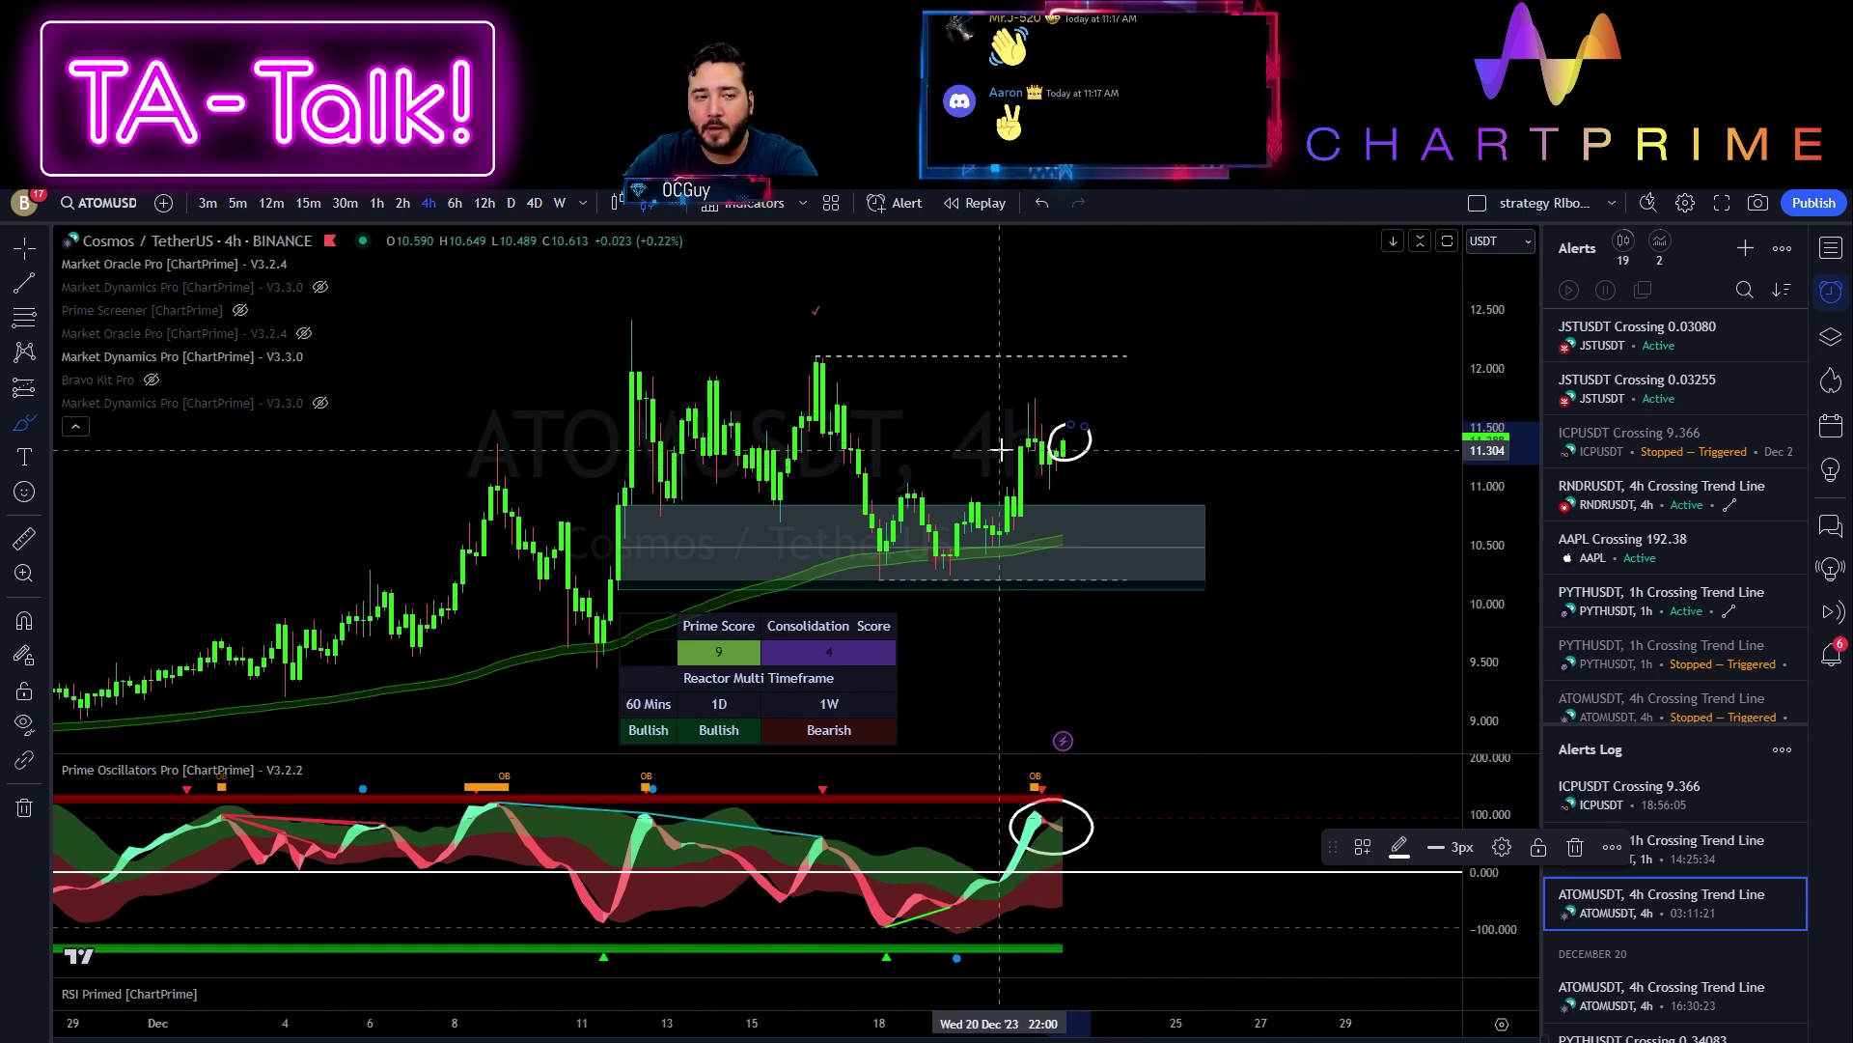
Add an arc and small loop beside the latest candles and circle the candle peak
mouse_move(1023, 453)
mouse_down()
mouse_move(1071, 462)
mouse_move(1106, 396)
mouse_move(1081, 392)
mouse_move(1142, 389)
mouse_up()
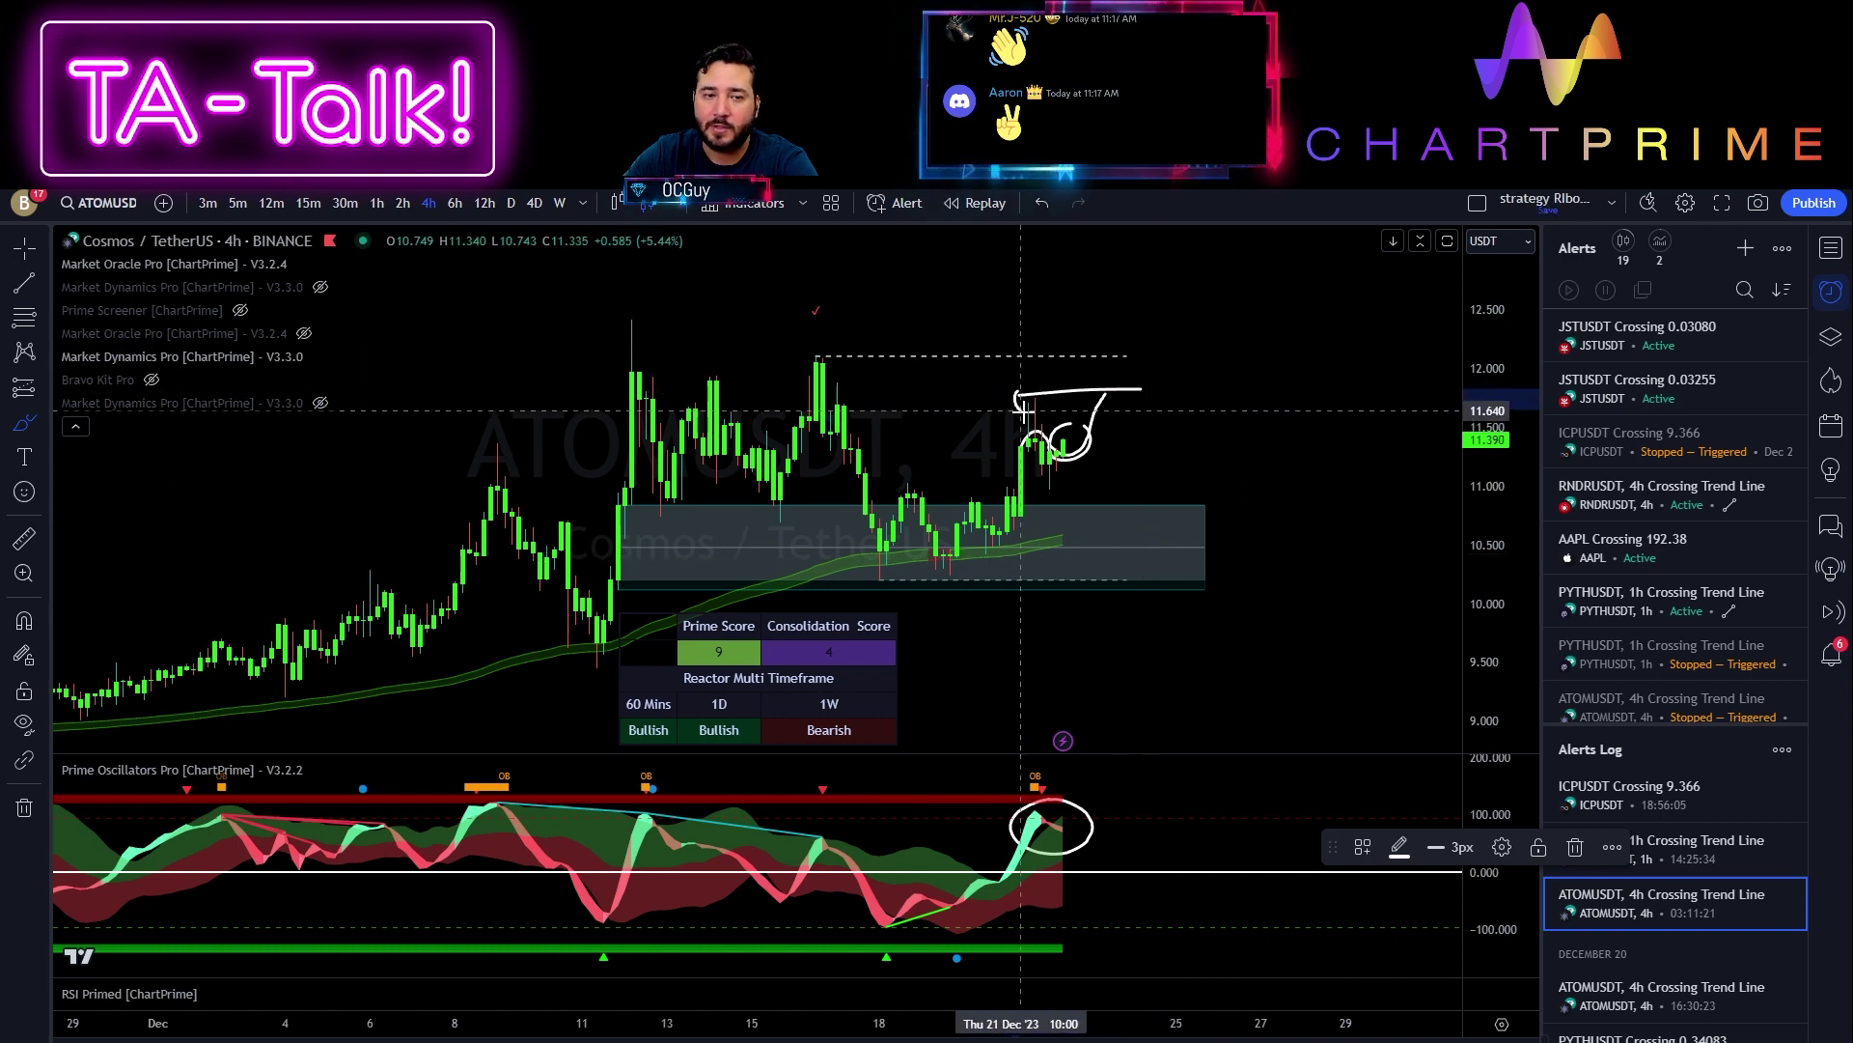
drag(1022, 401, 1044, 396)
drag(818, 336, 791, 351)
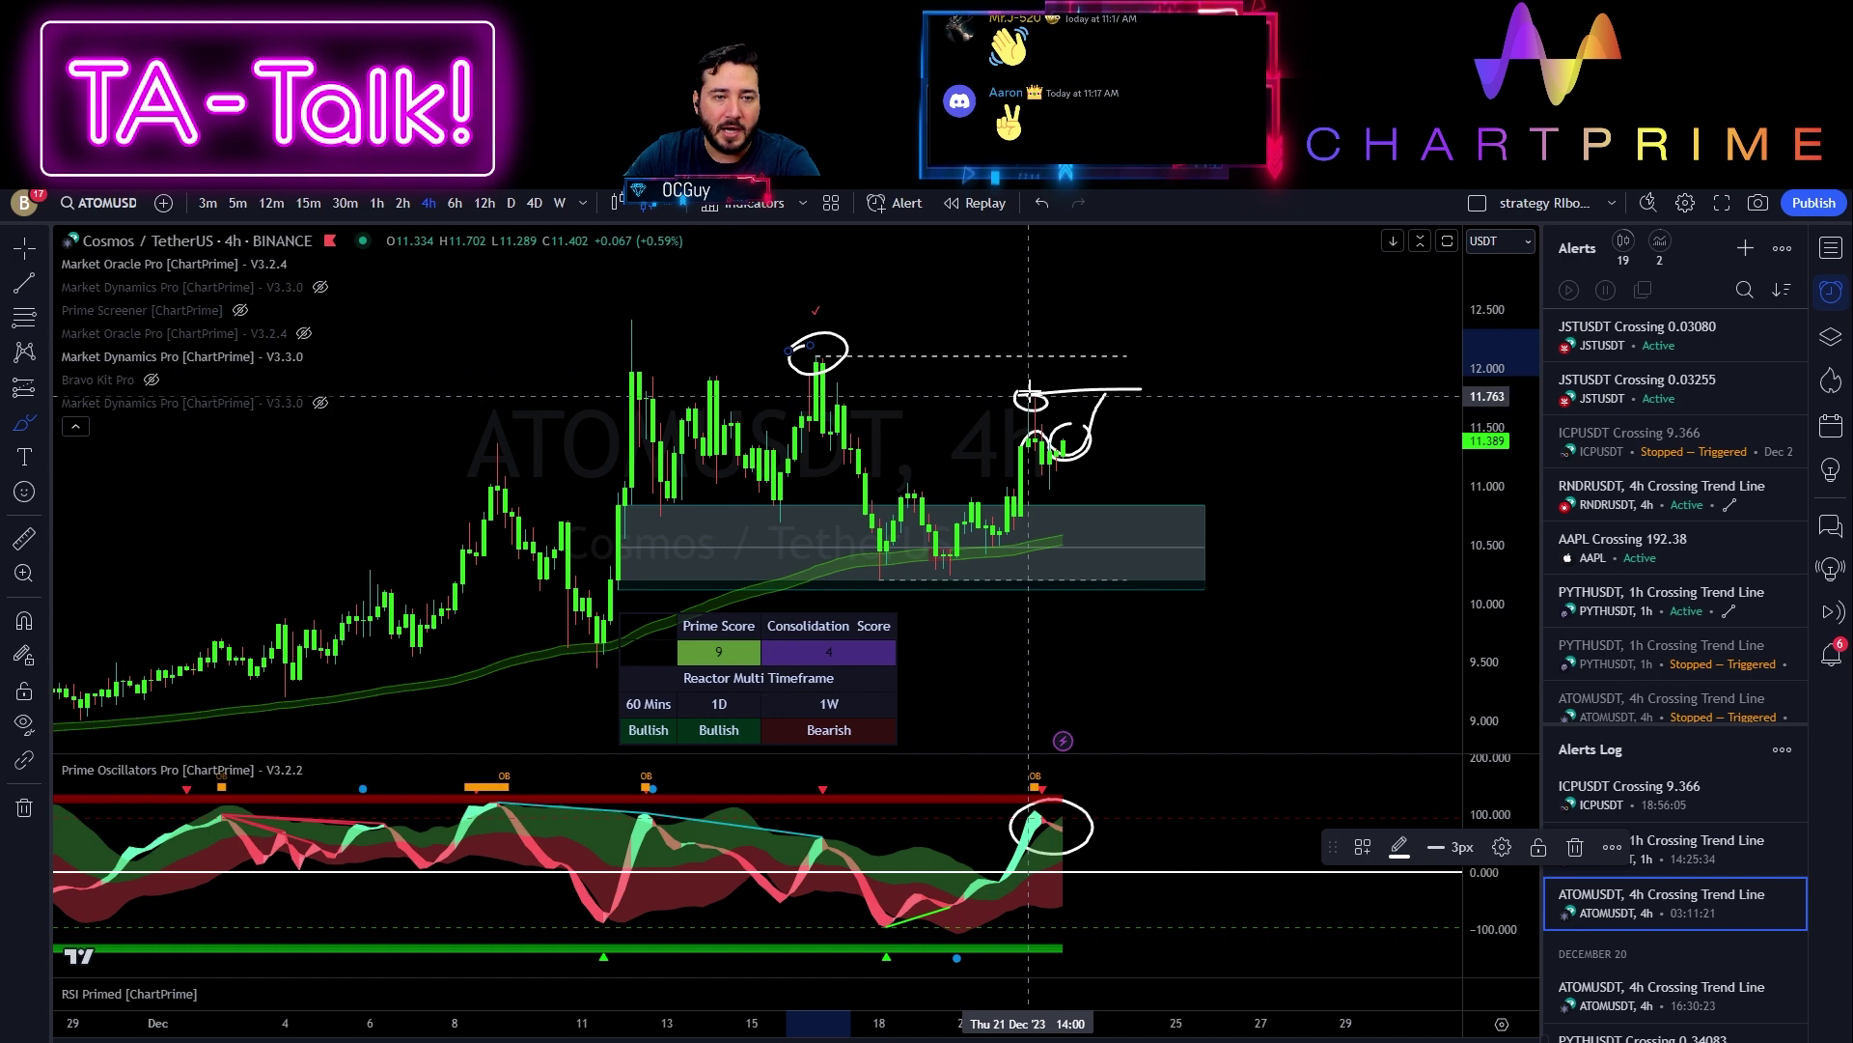
Show the hidden Market Dynamics Pro indicator and brush a stroke rising from the latest candles
click(319, 287)
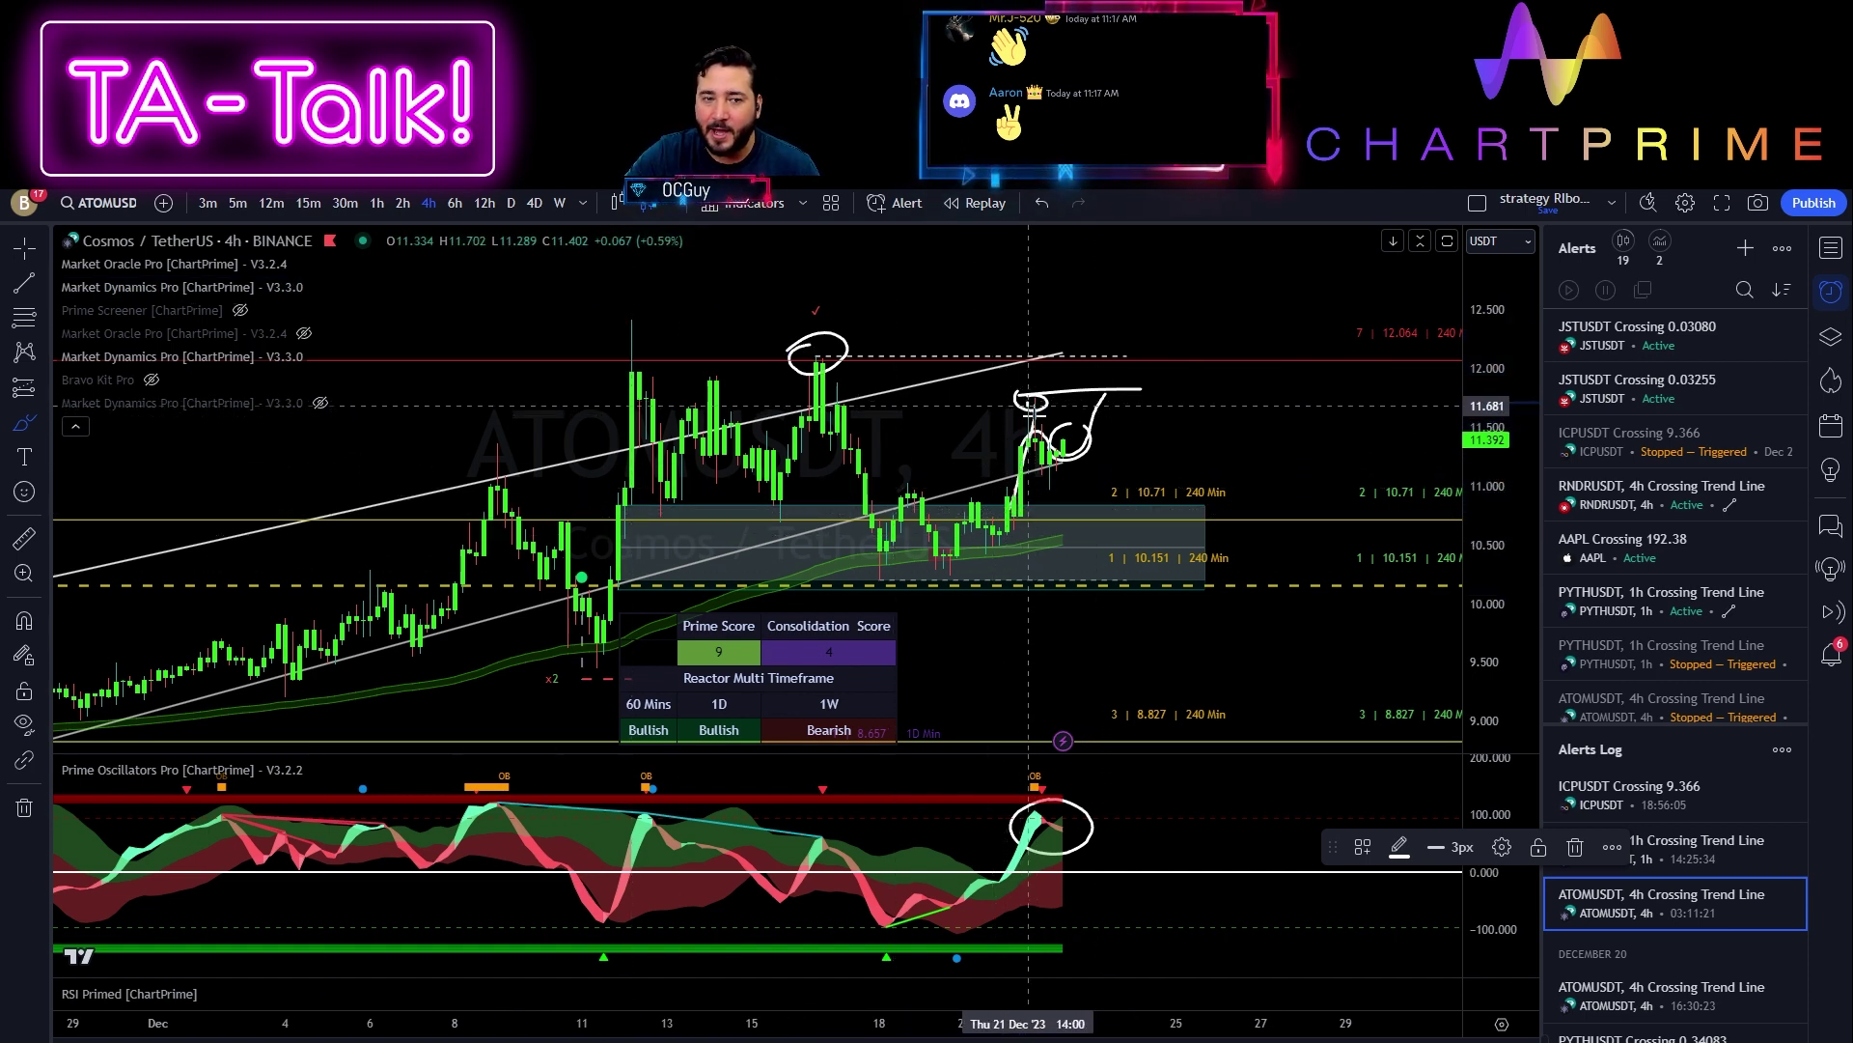
mouse_move(1052, 453)
mouse_down()
mouse_move(1098, 359)
mouse_move(1113, 375)
mouse_up()
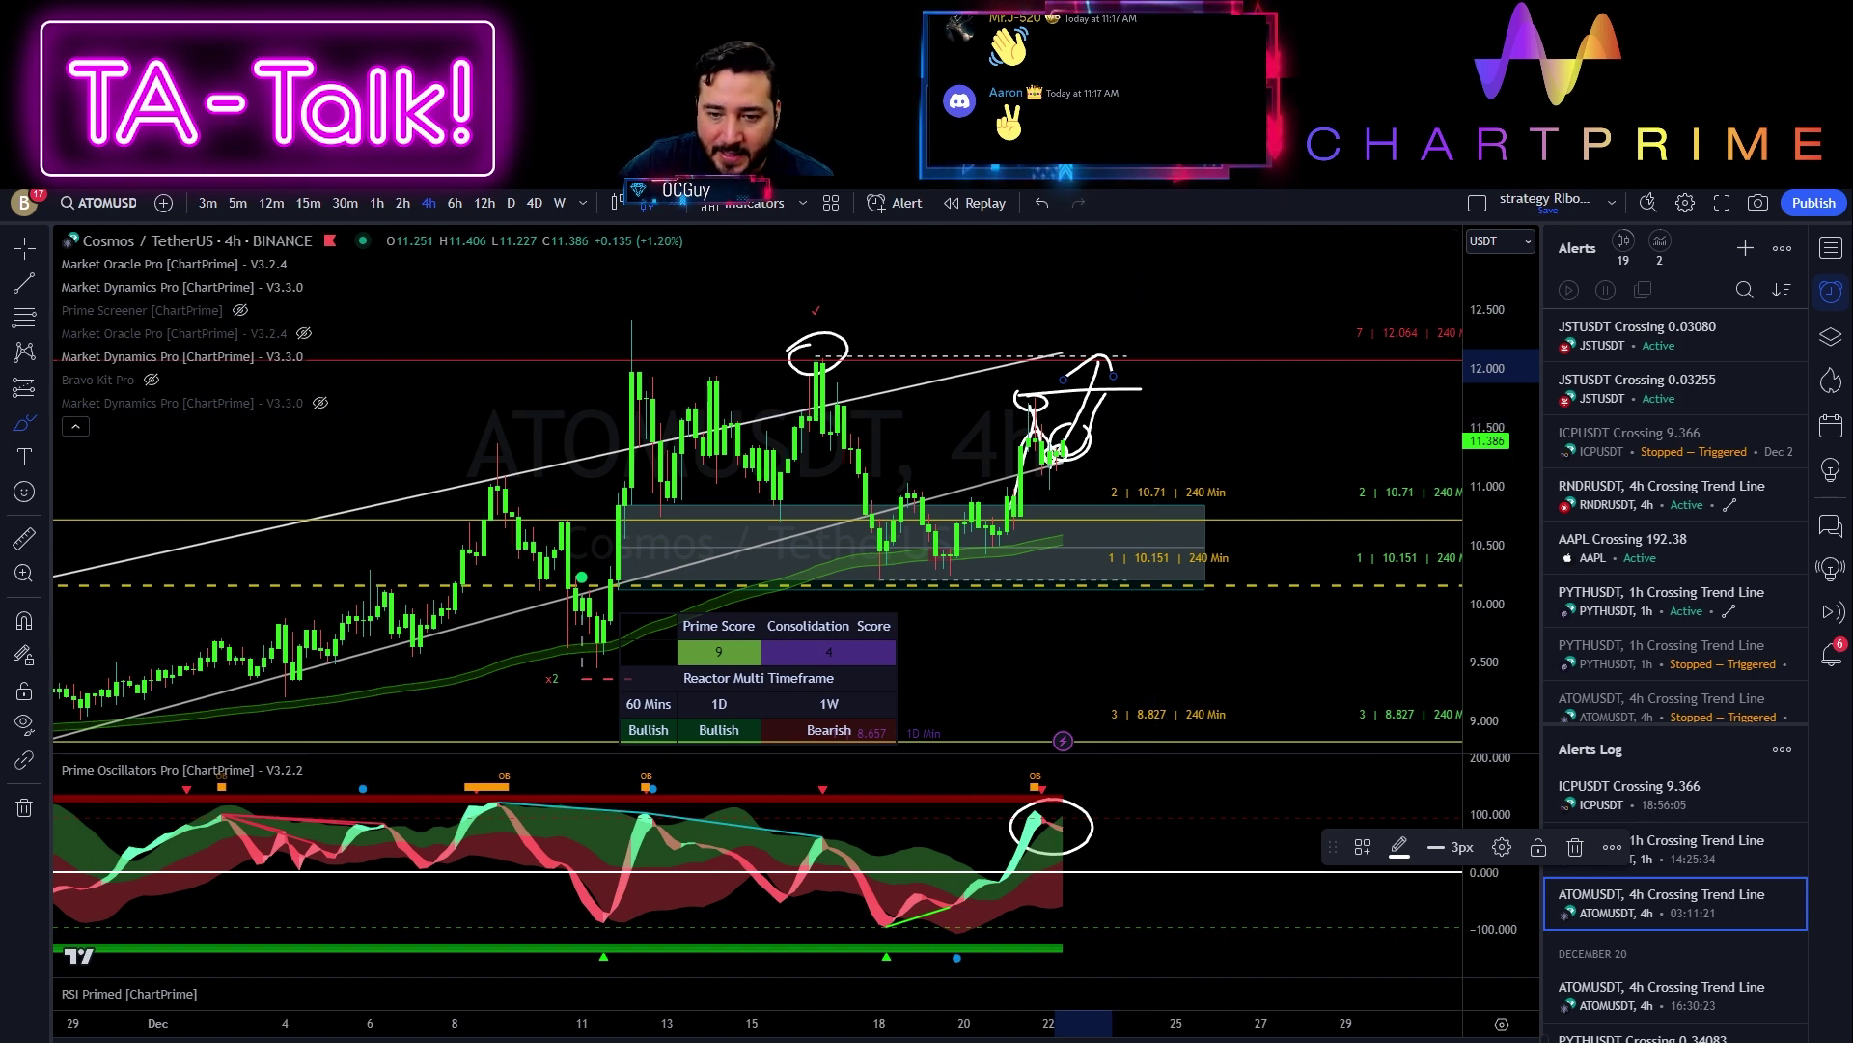
scroll(1689, 883, up, 2)
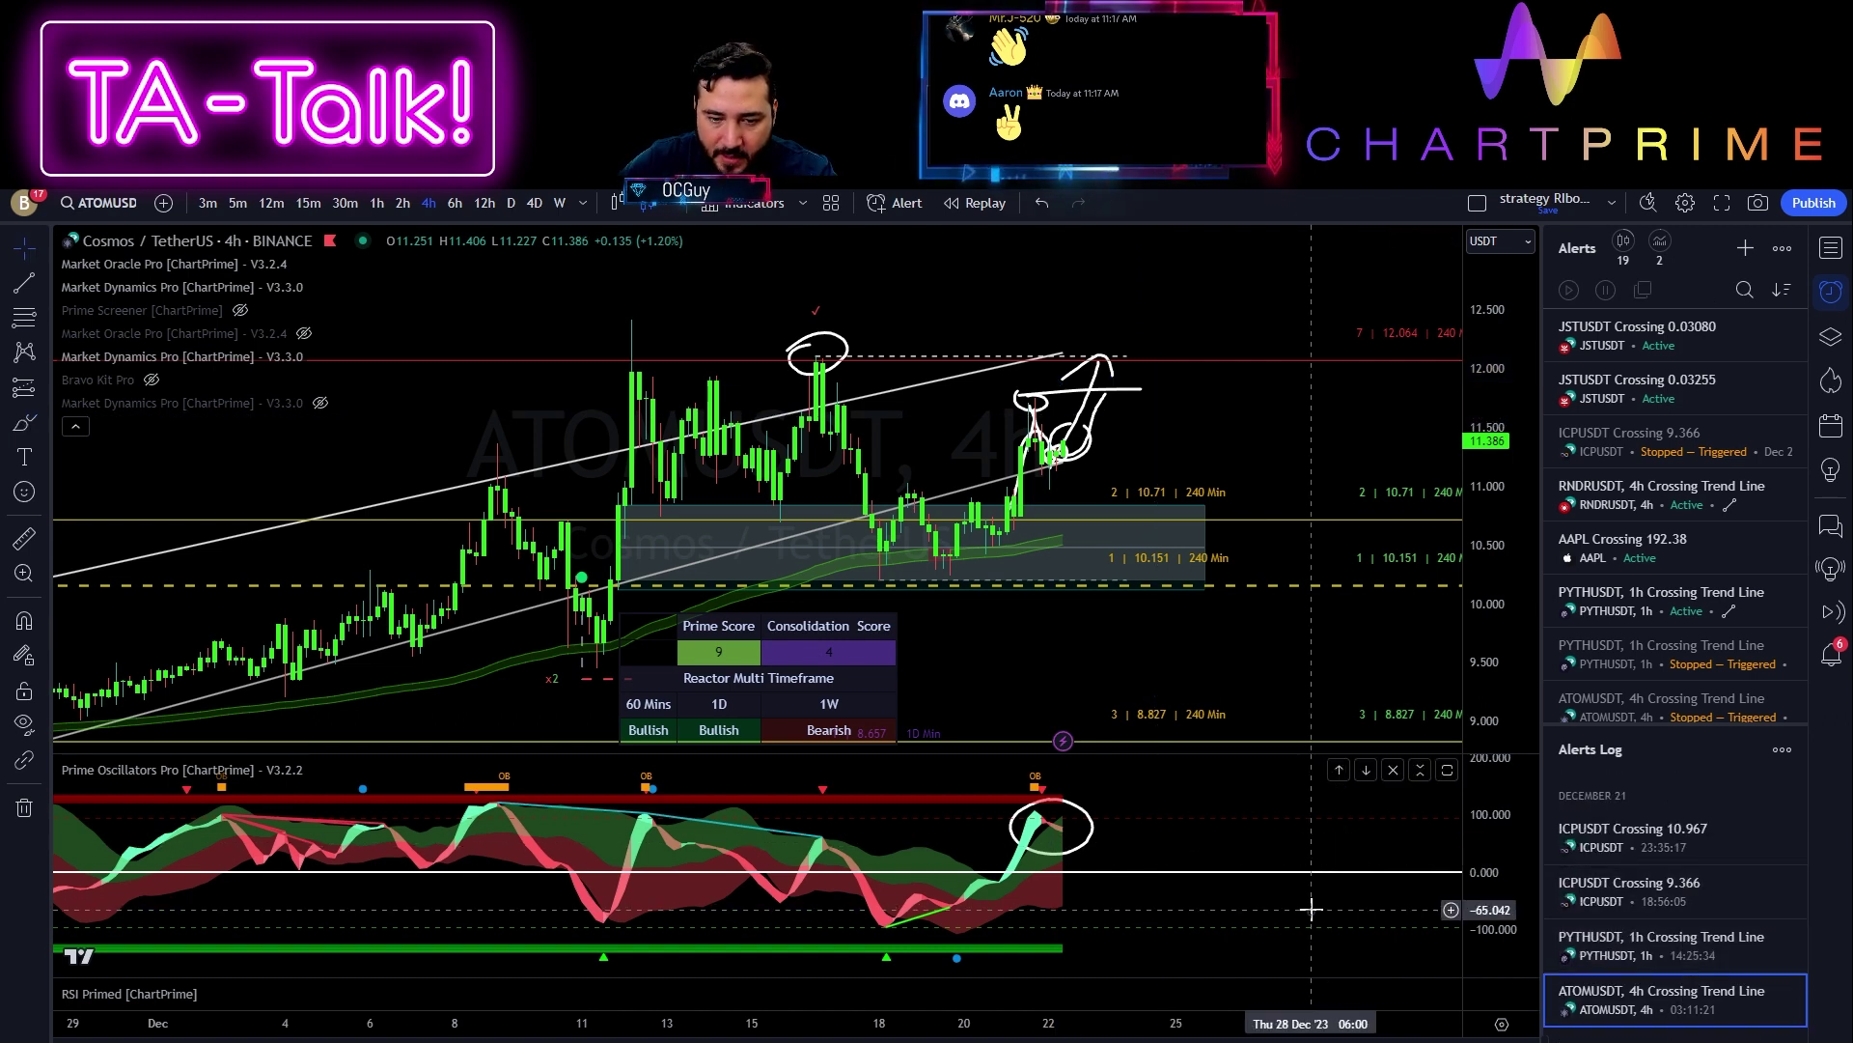
key(Escape)
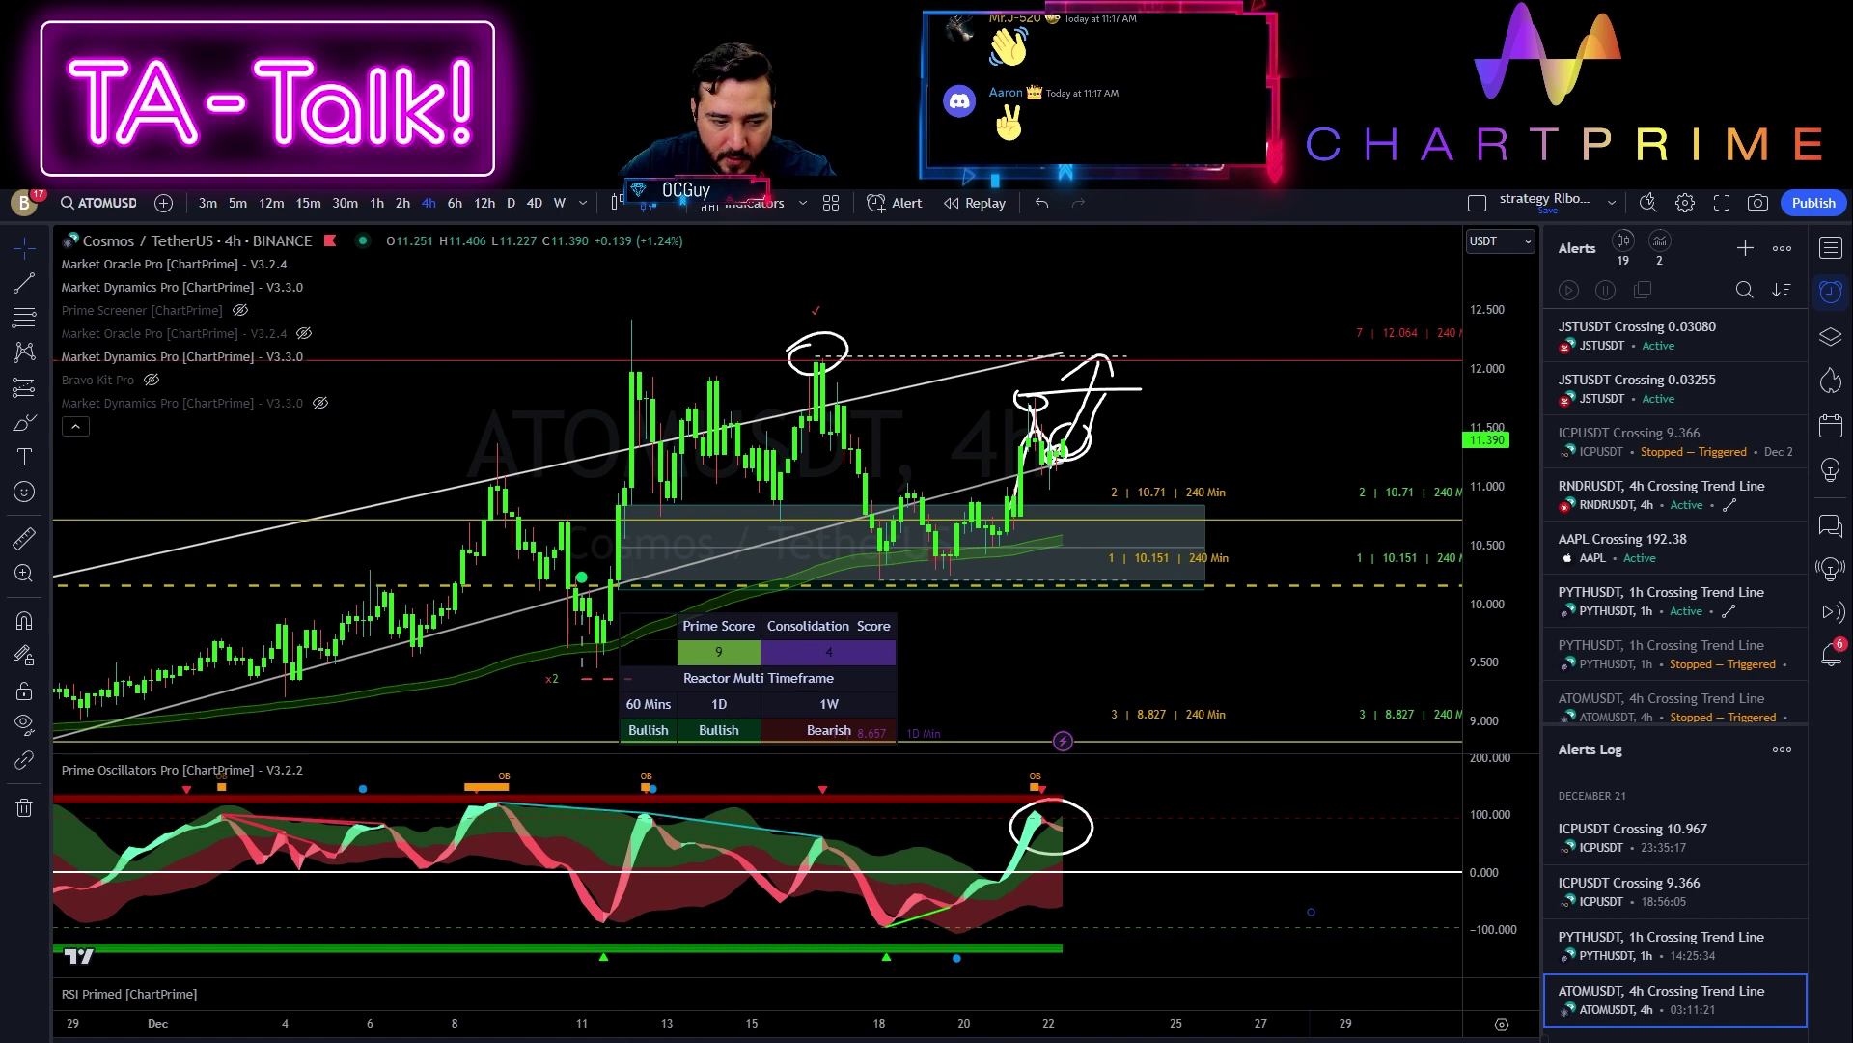
Switch to the PYTHUSDT 1h chart and display the long-position box's target and stop details
click(1626, 955)
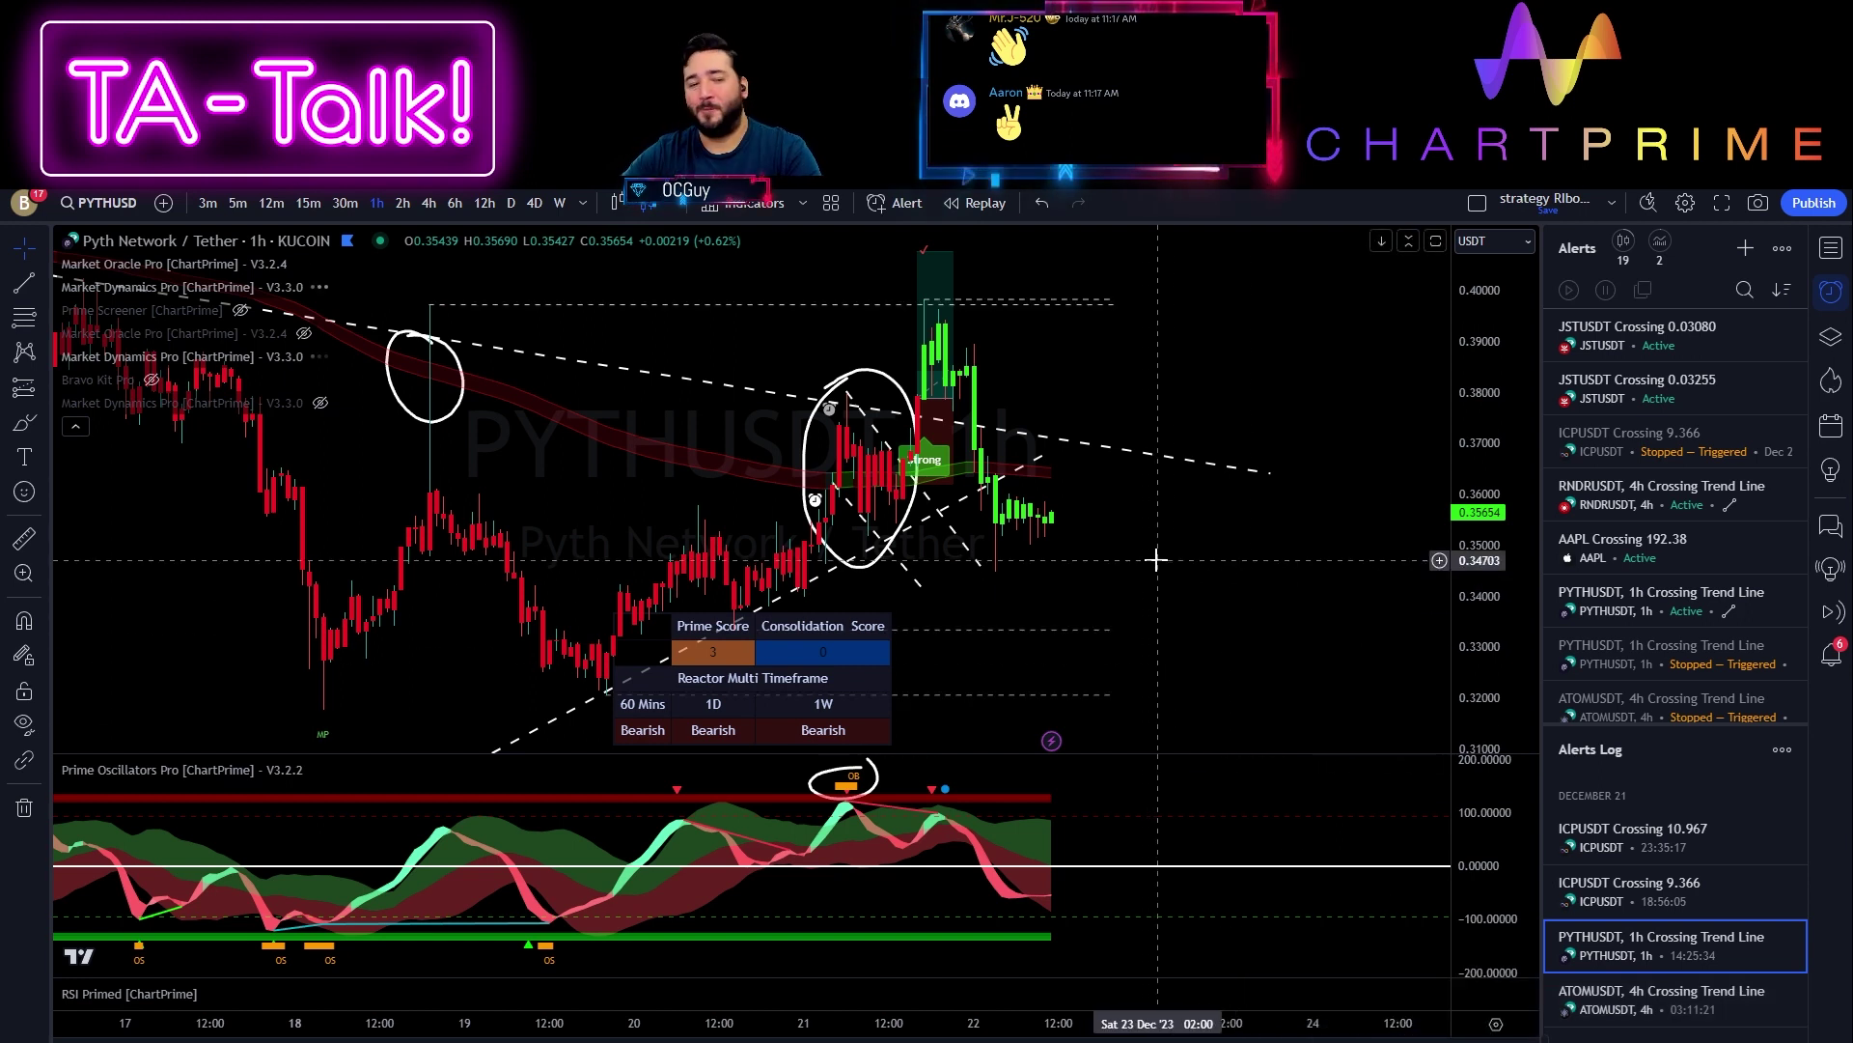
scroll(1118, 400, up, 2)
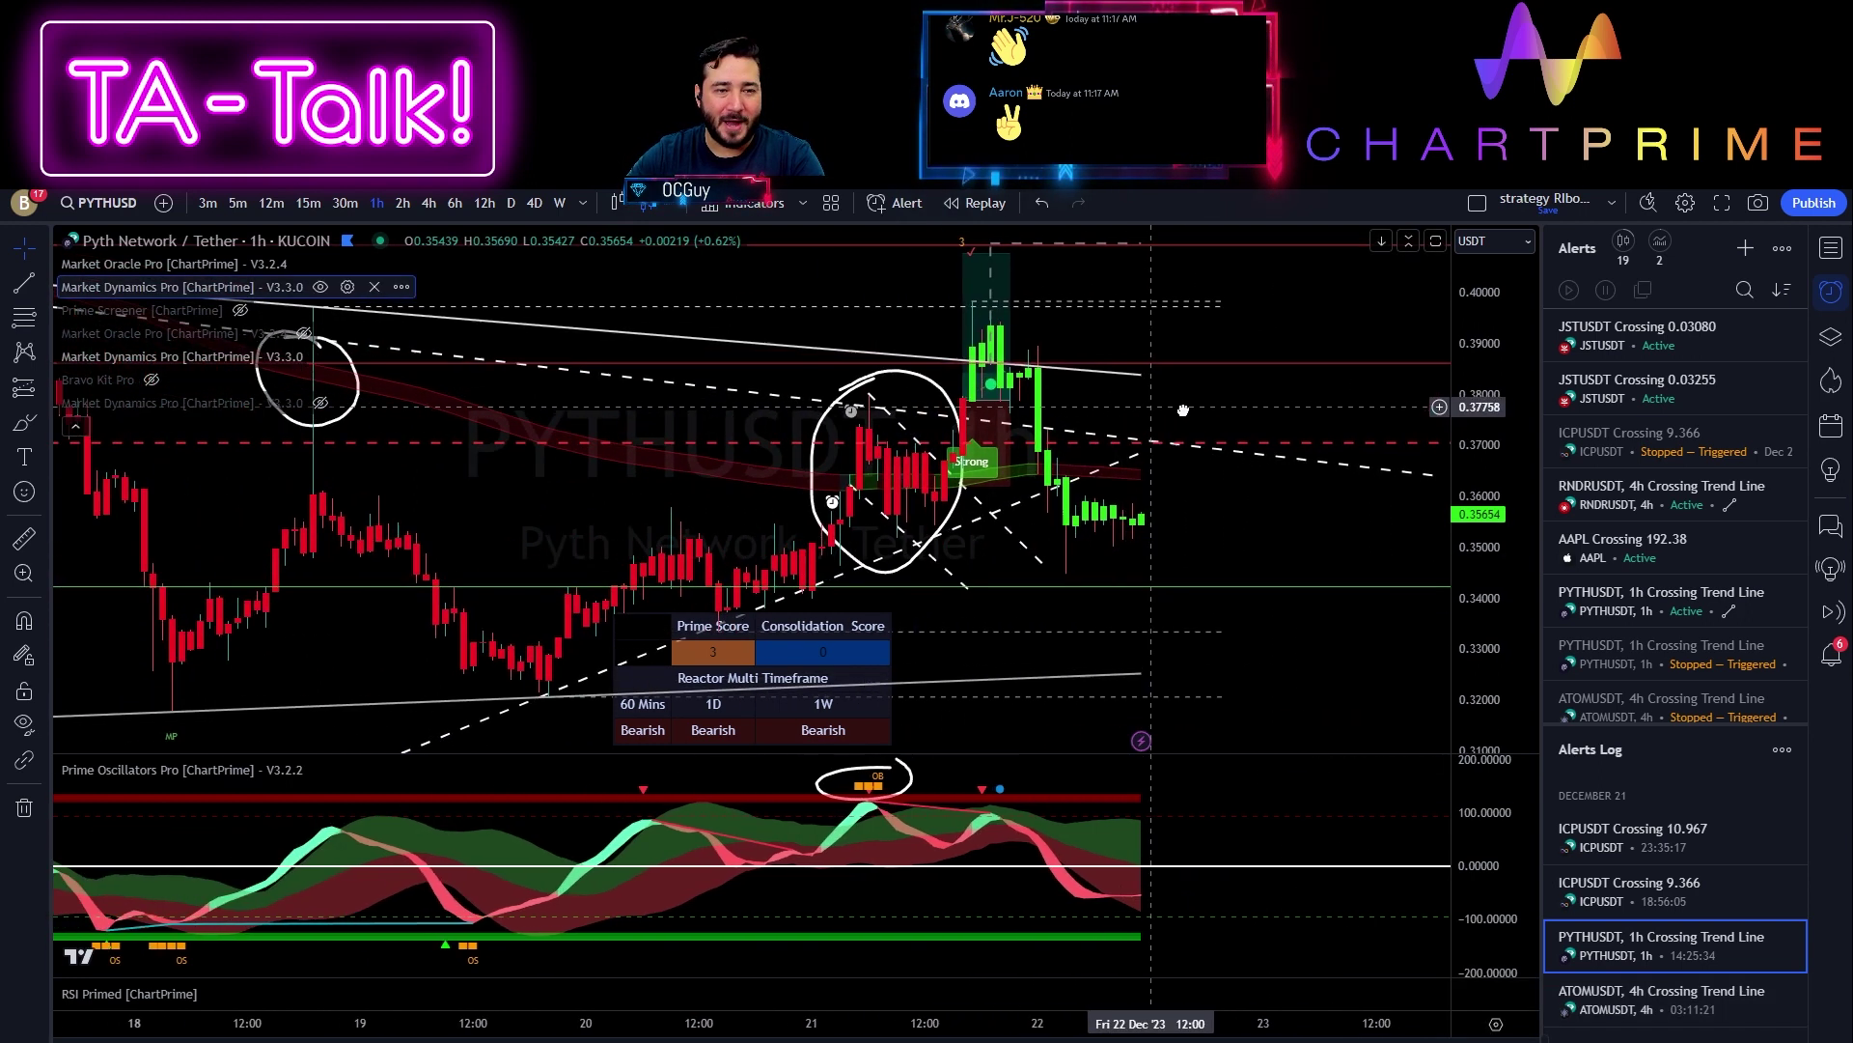
drag(782, 646, 1055, 655)
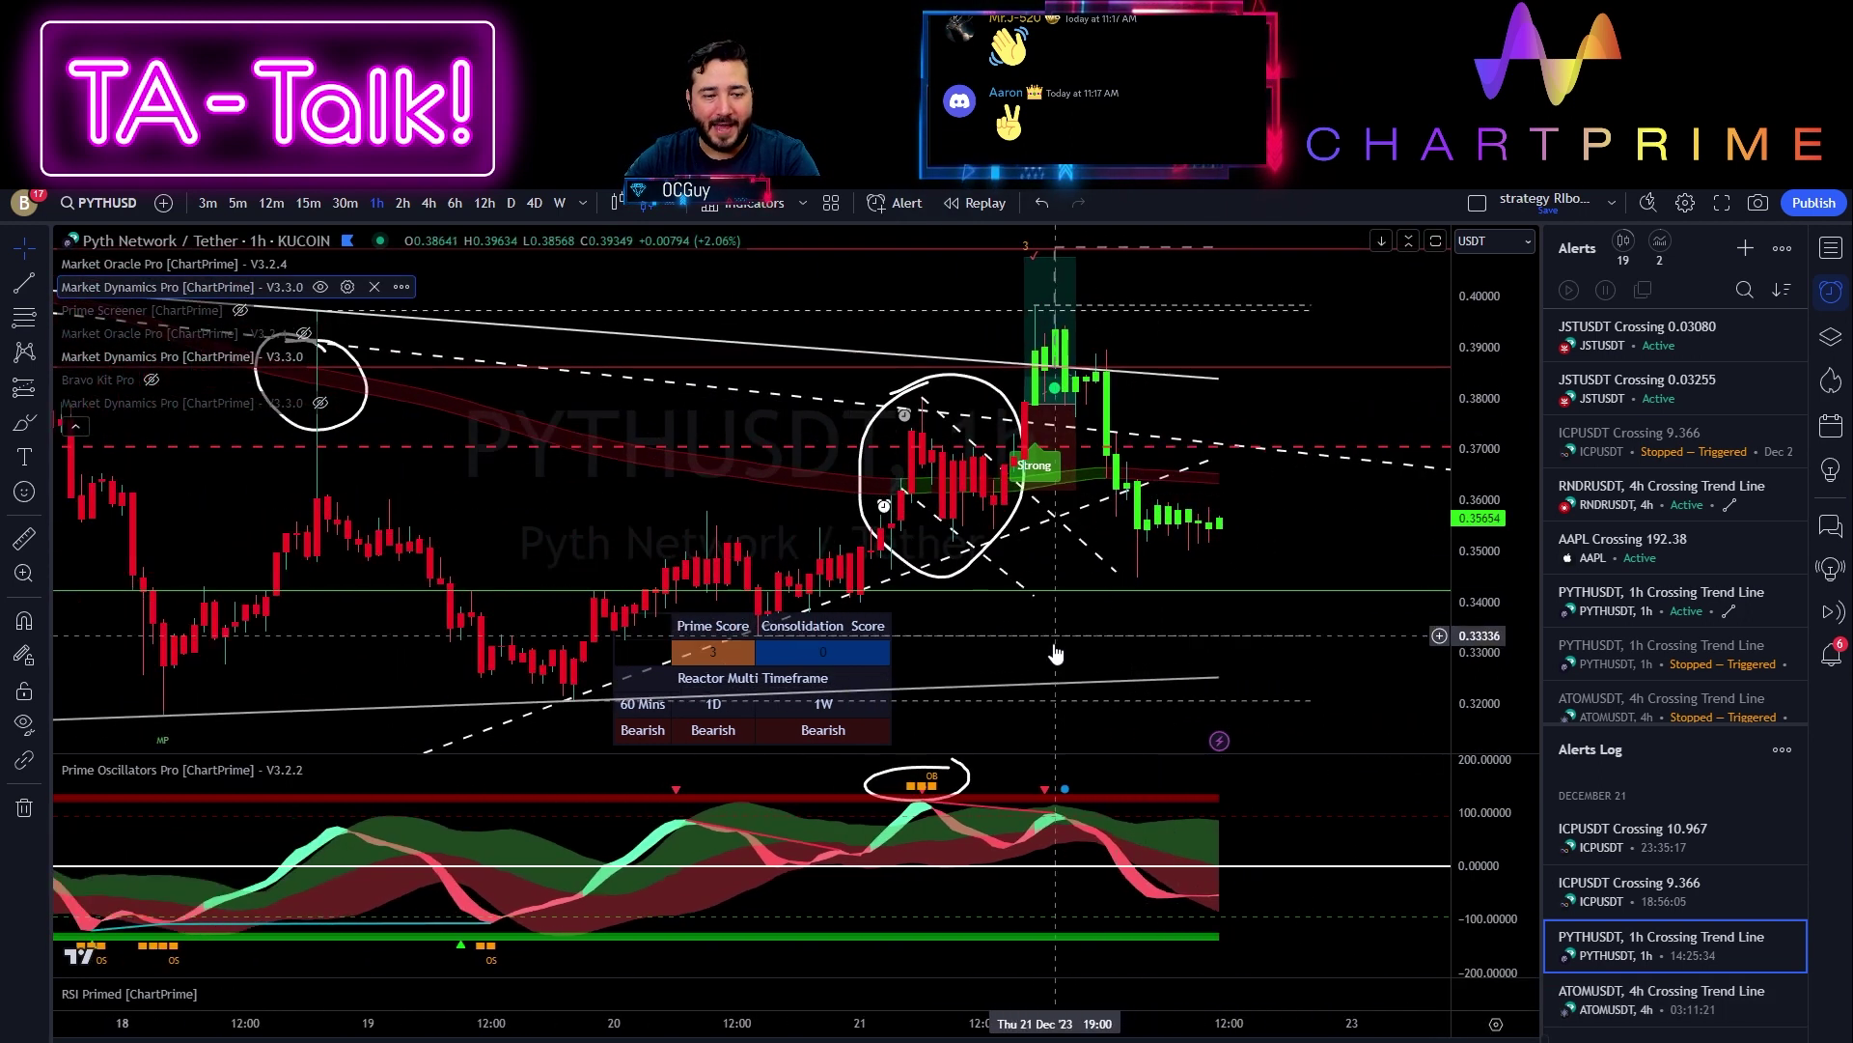
click(1029, 415)
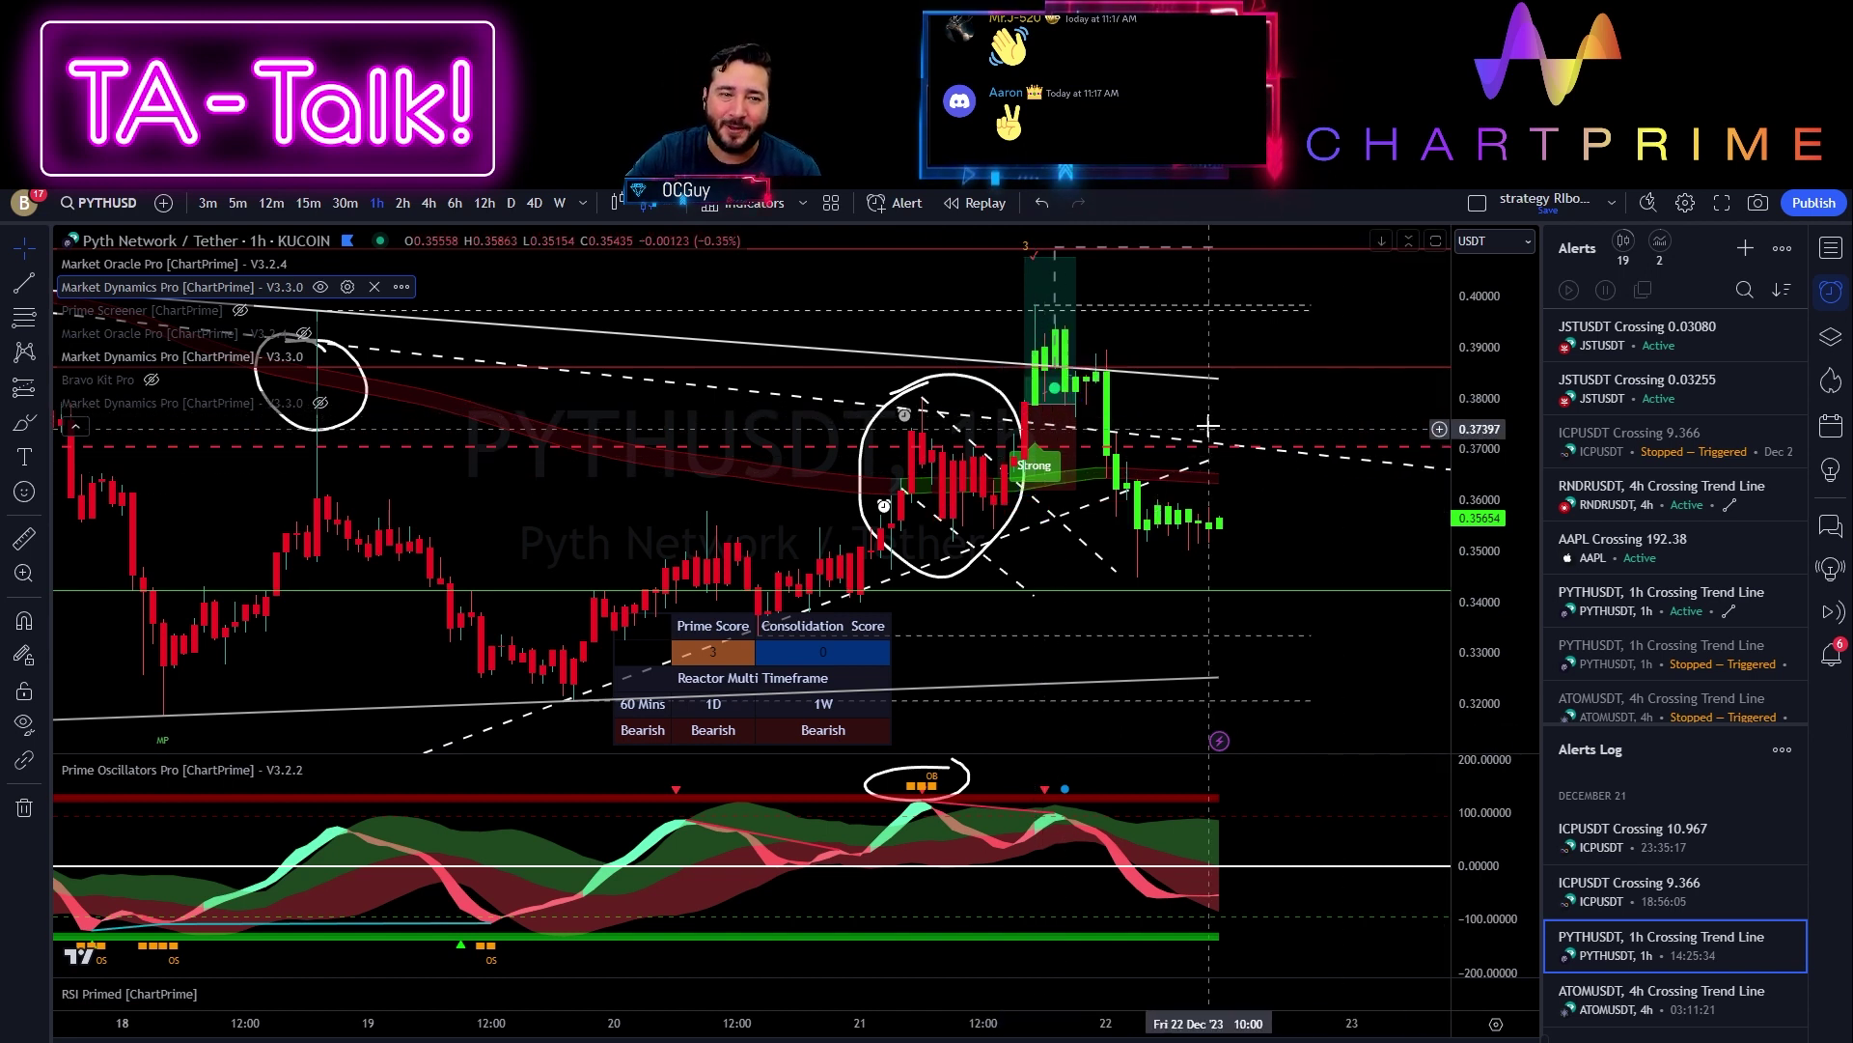
mouse_move(1033, 309)
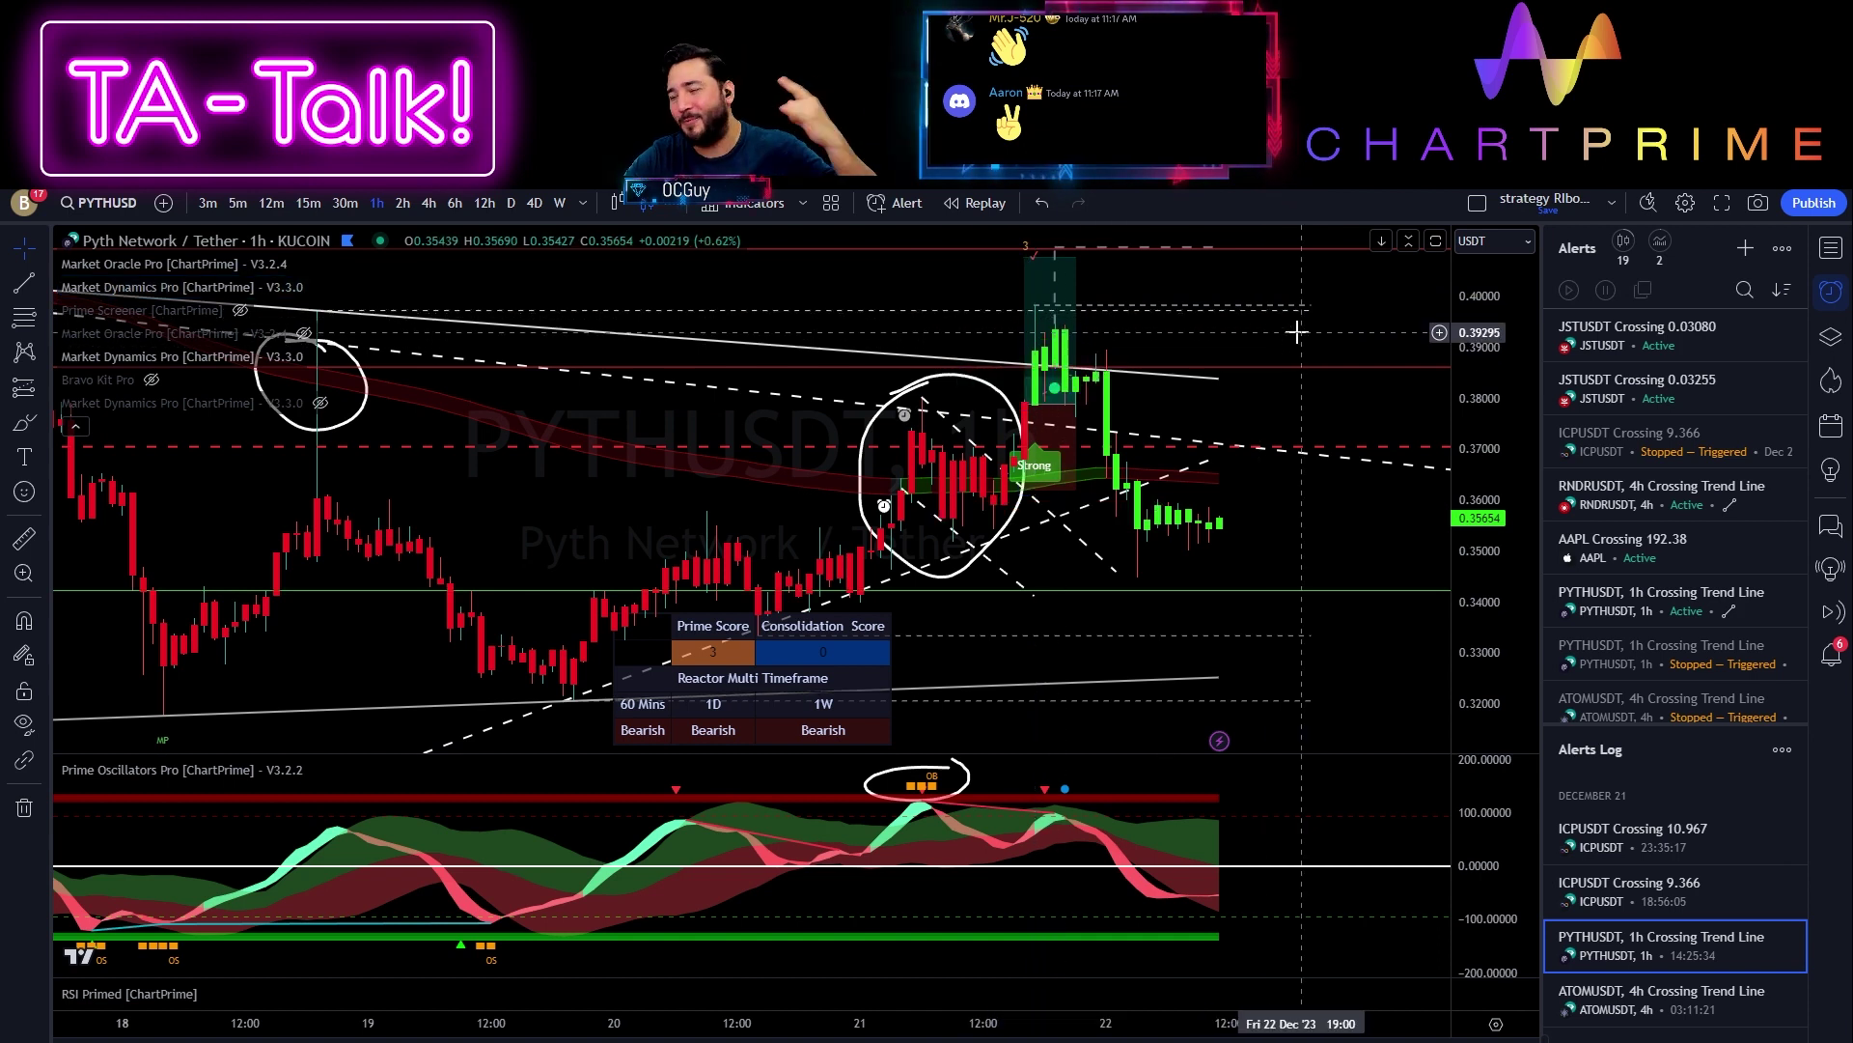
Zoom into the recent candles and brush a loop around the green breakout candles
scroll(1288, 406, up, 3)
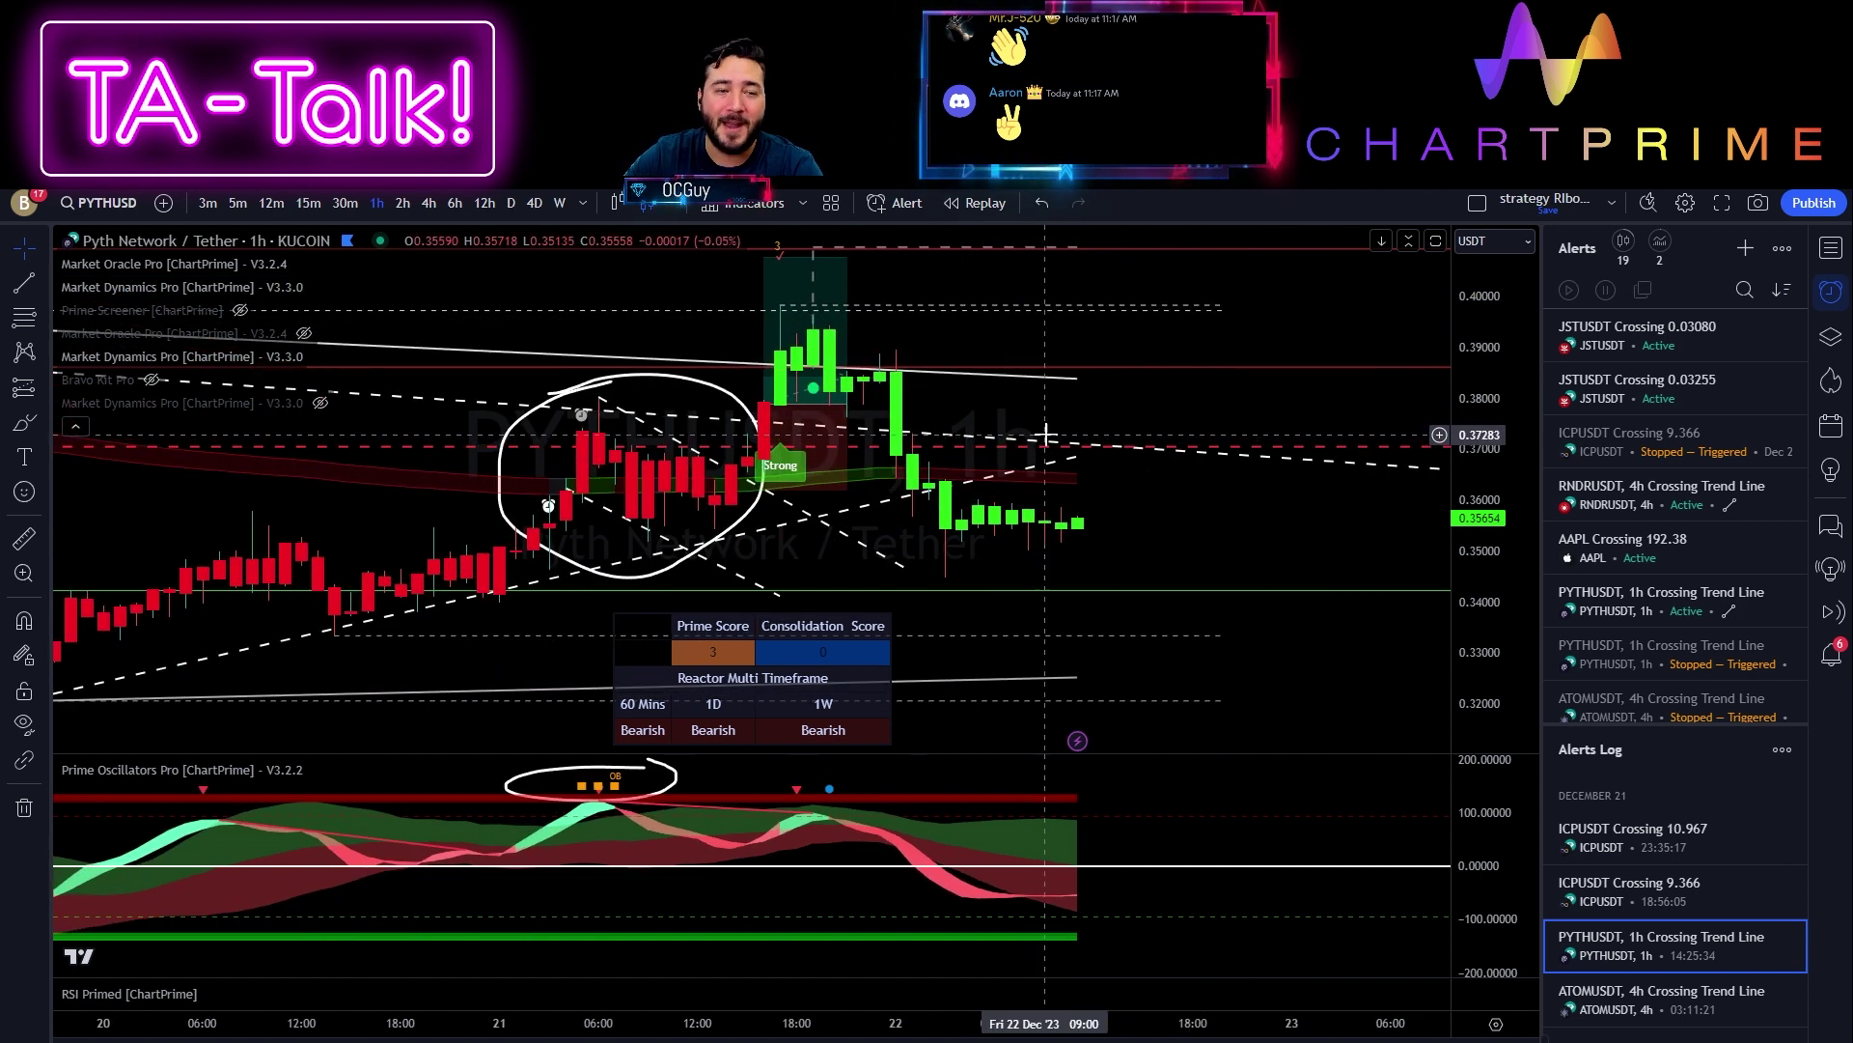
scroll(1282, 461, up, 5)
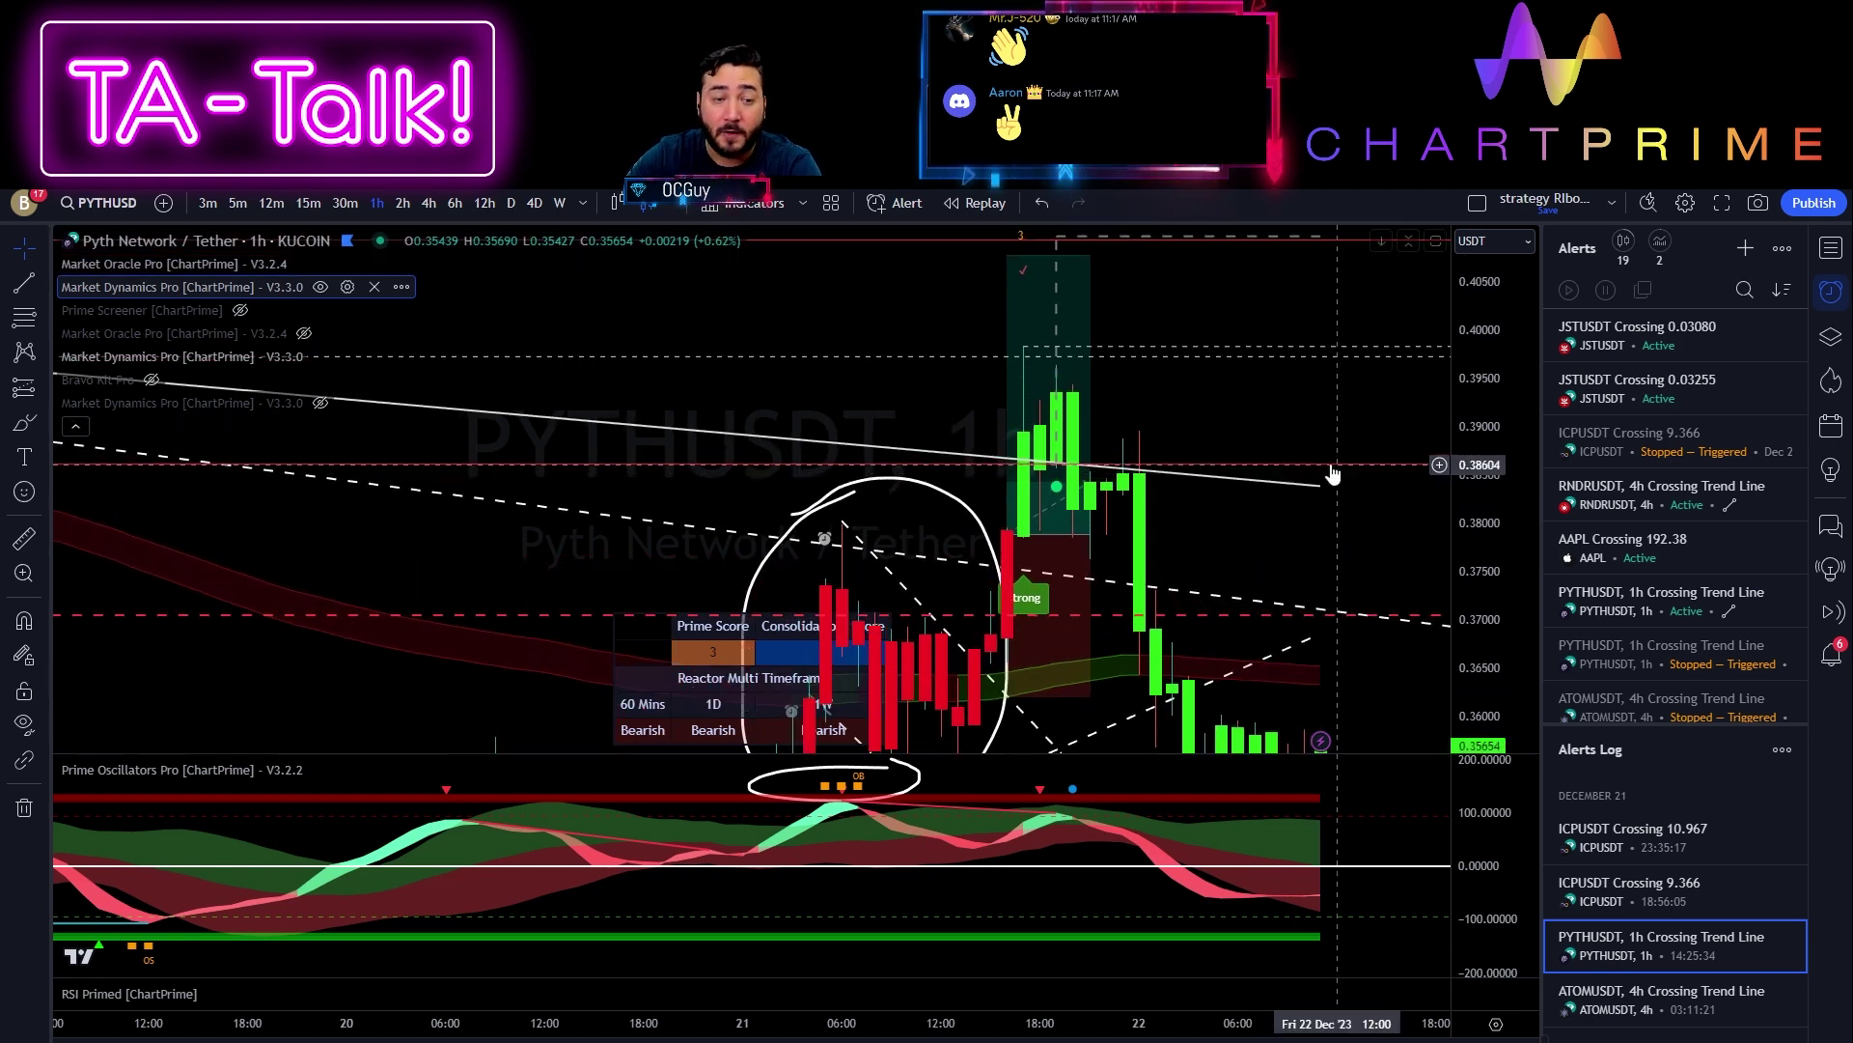
drag(1110, 567, 1288, 553)
click(25, 422)
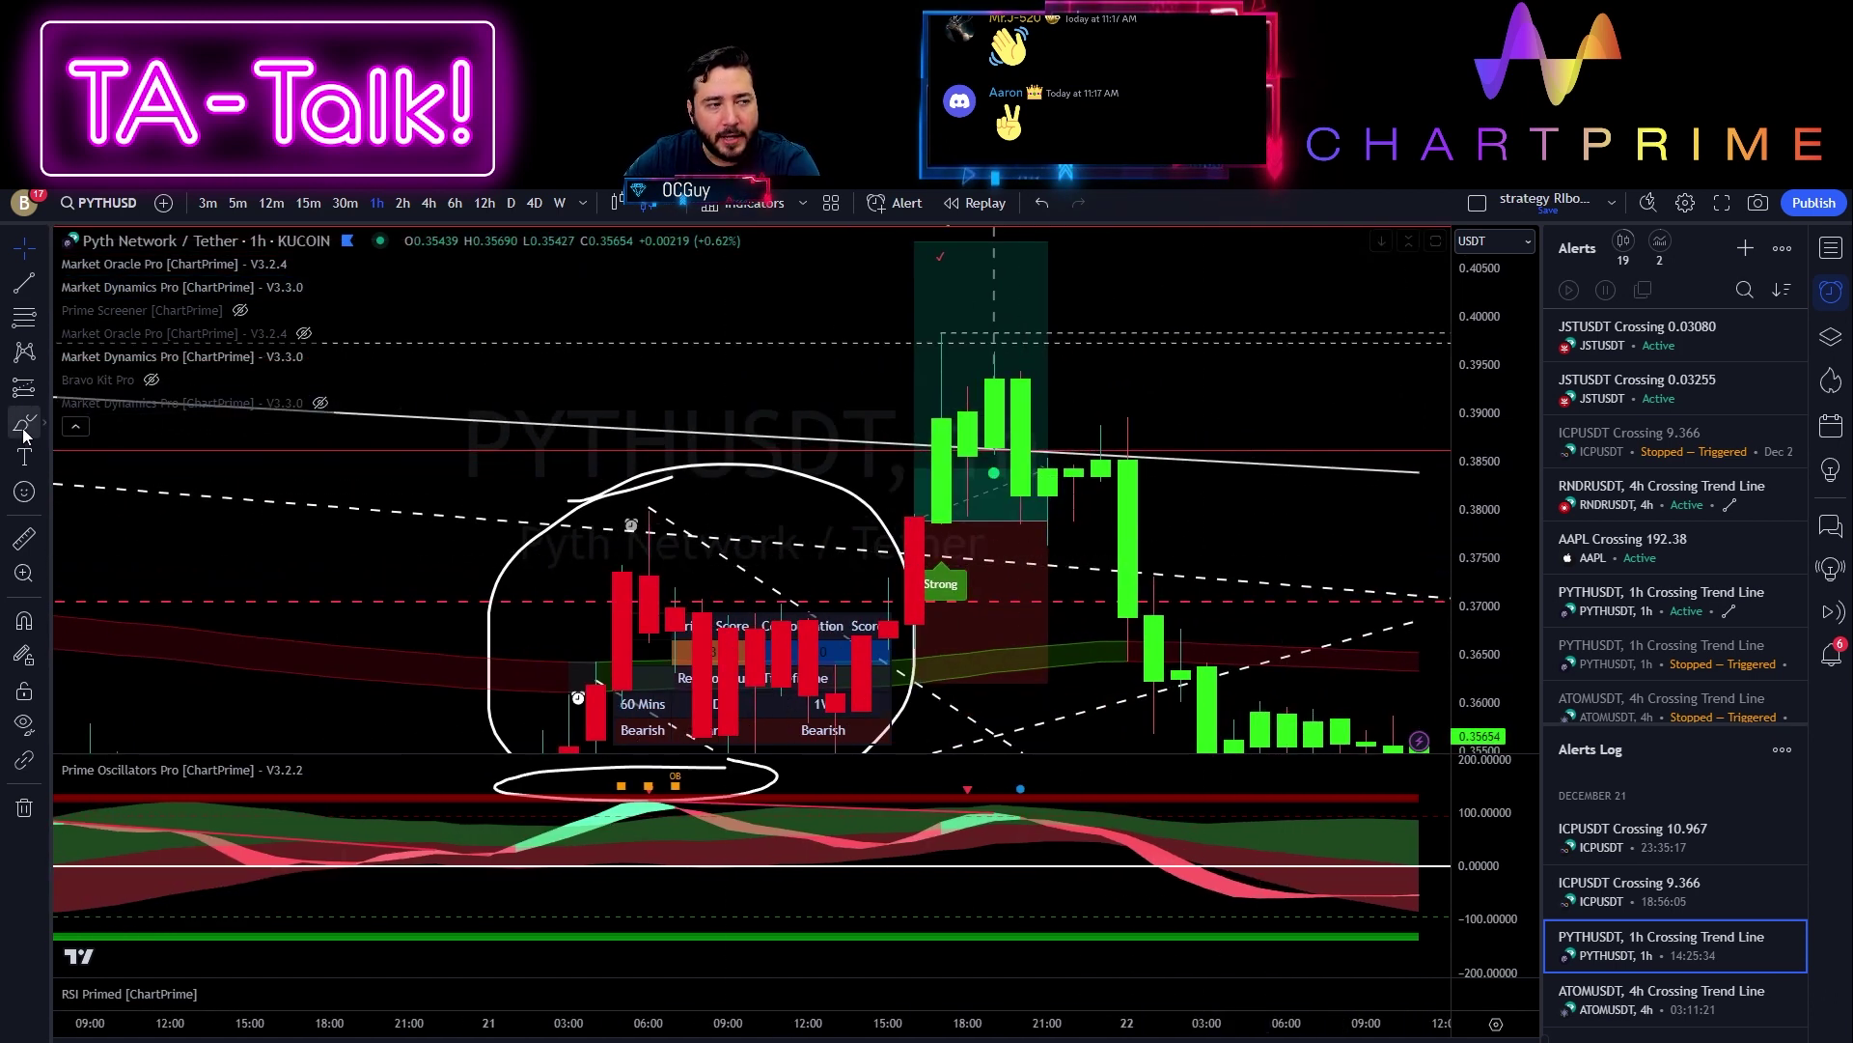
mouse_move(967, 382)
mouse_down()
mouse_move(949, 388)
mouse_move(940, 473)
mouse_move(975, 522)
mouse_move(985, 421)
mouse_move(967, 379)
mouse_up()
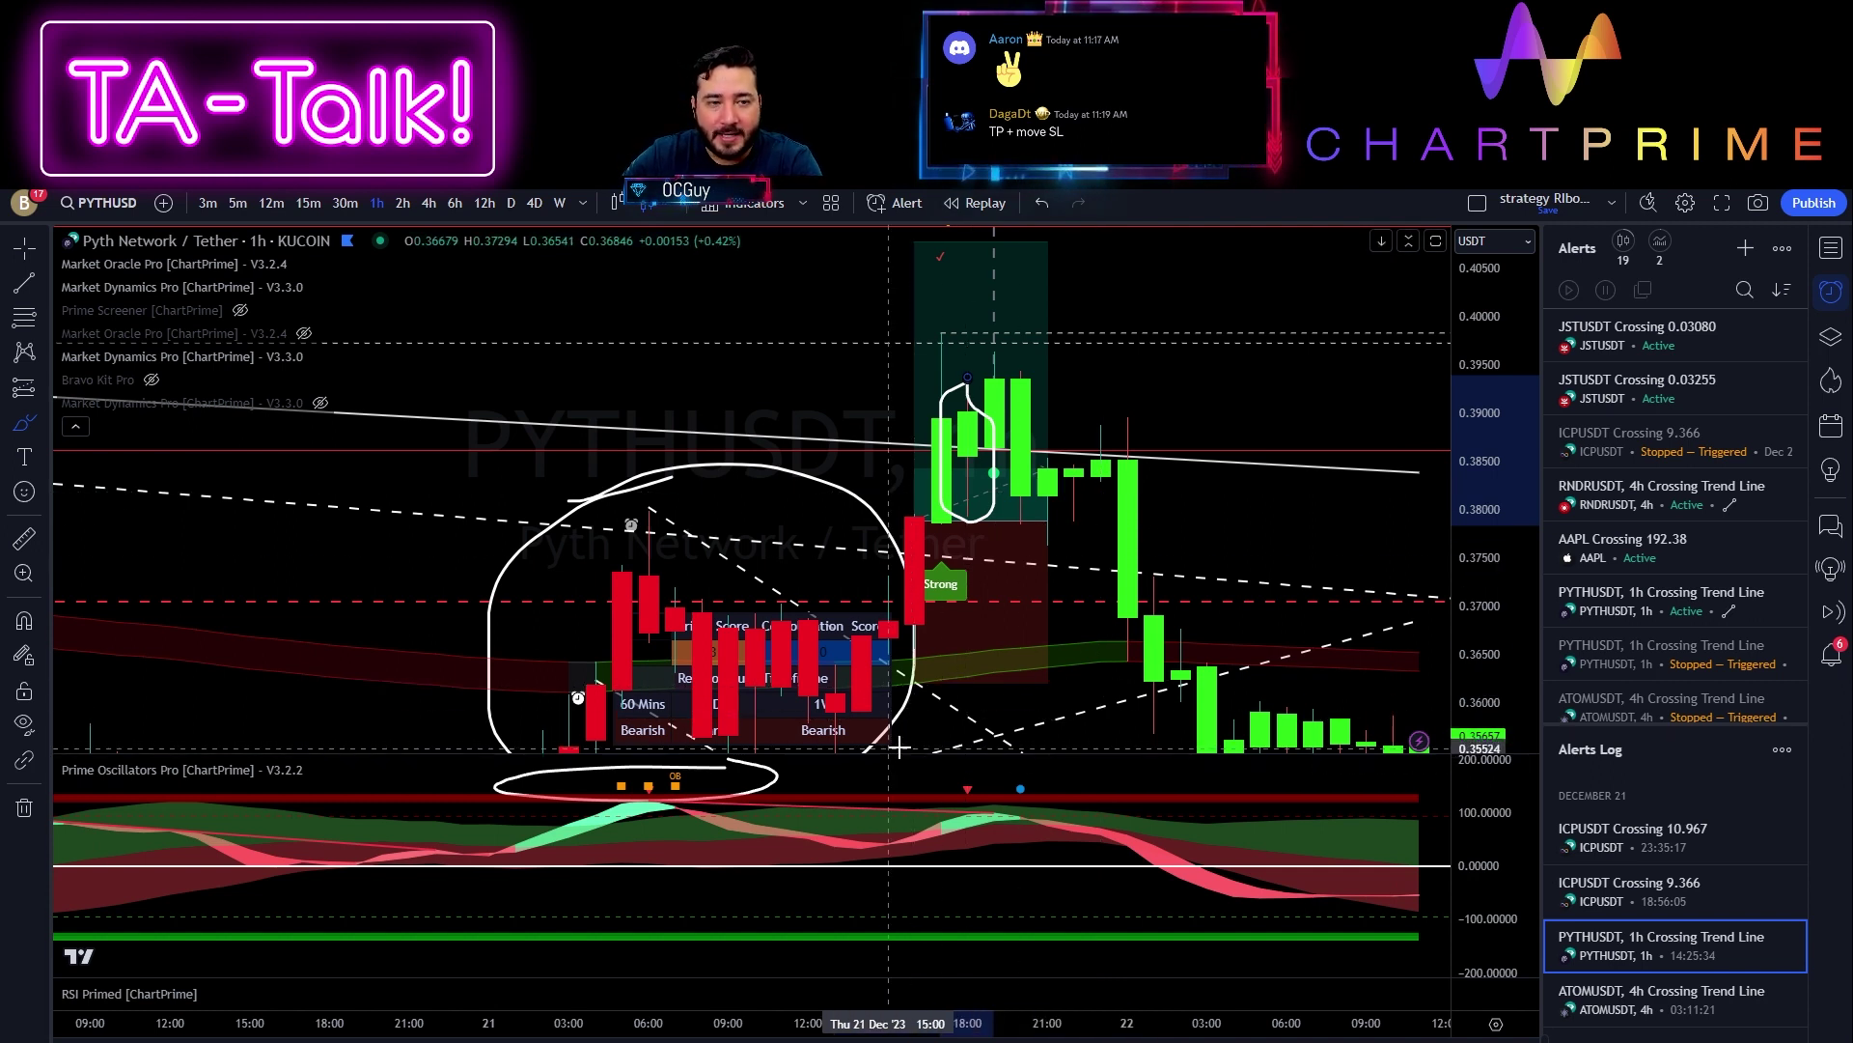
click(912, 679)
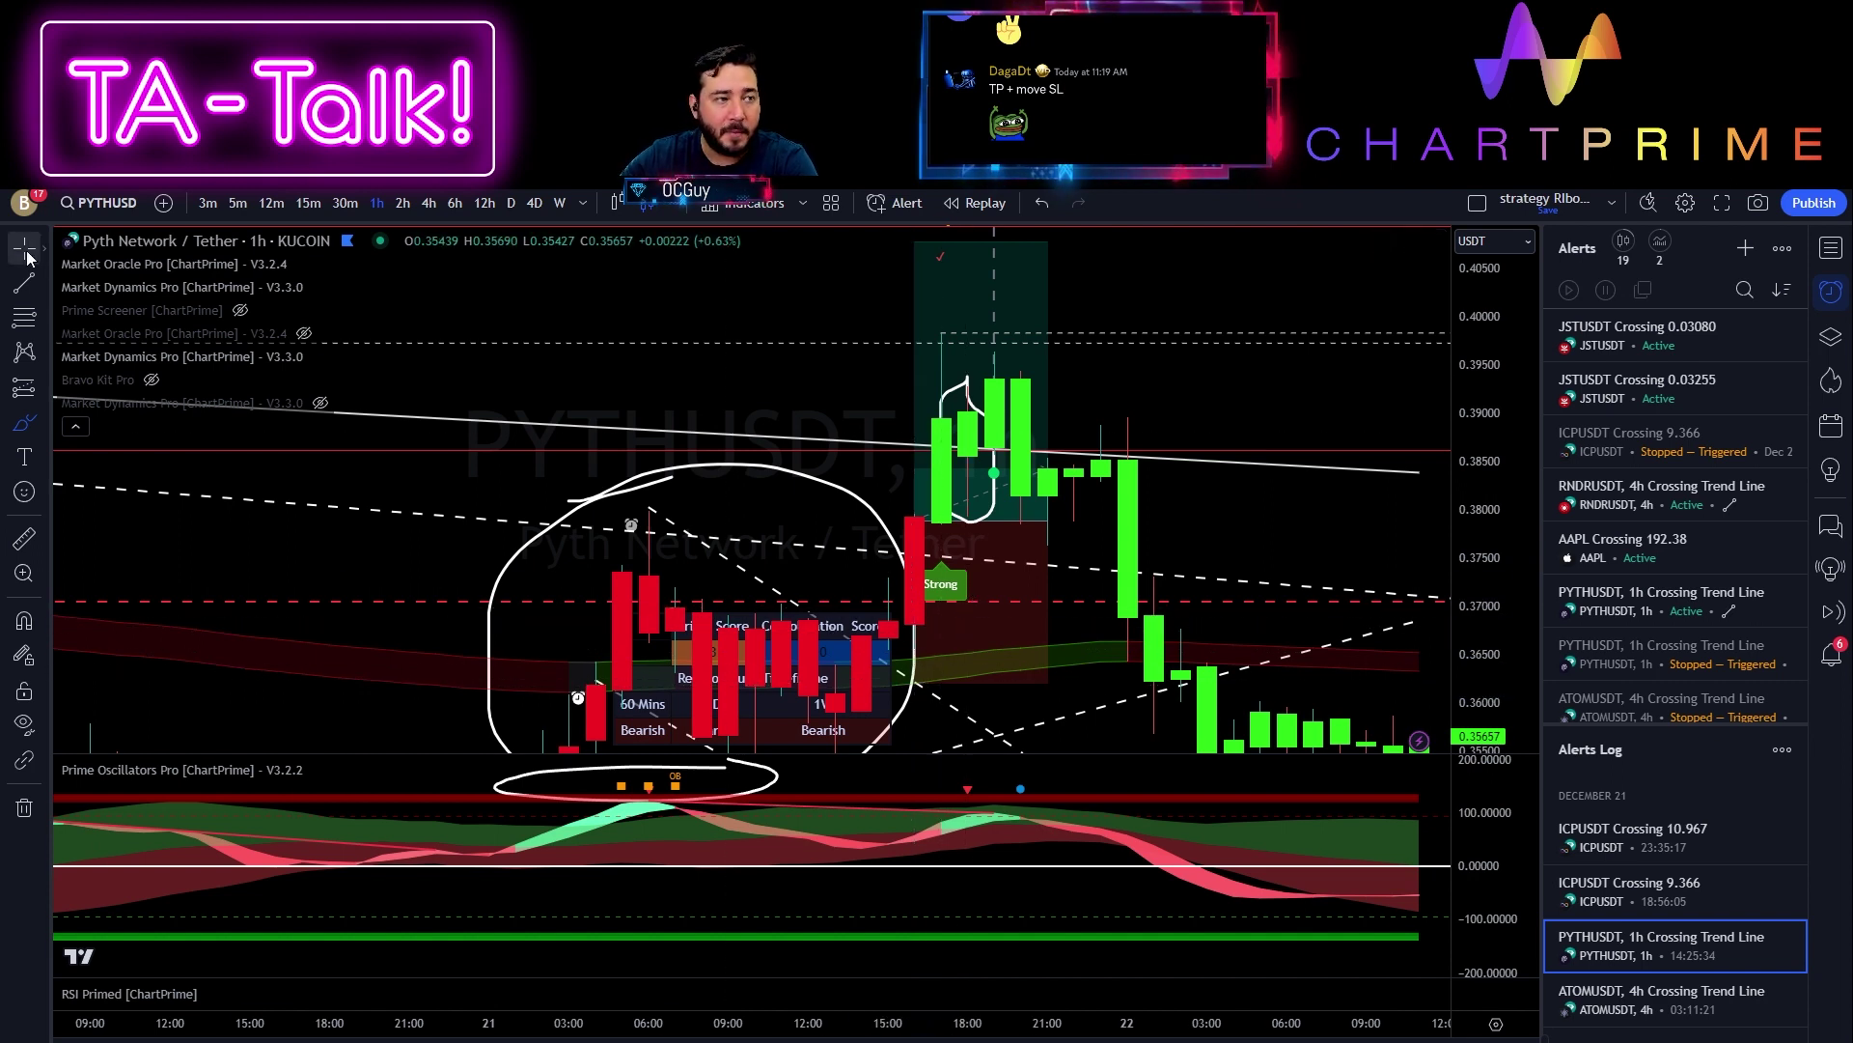
Brush loops over the breakout peak and an arc over the pullback candles to its right
click(915, 681)
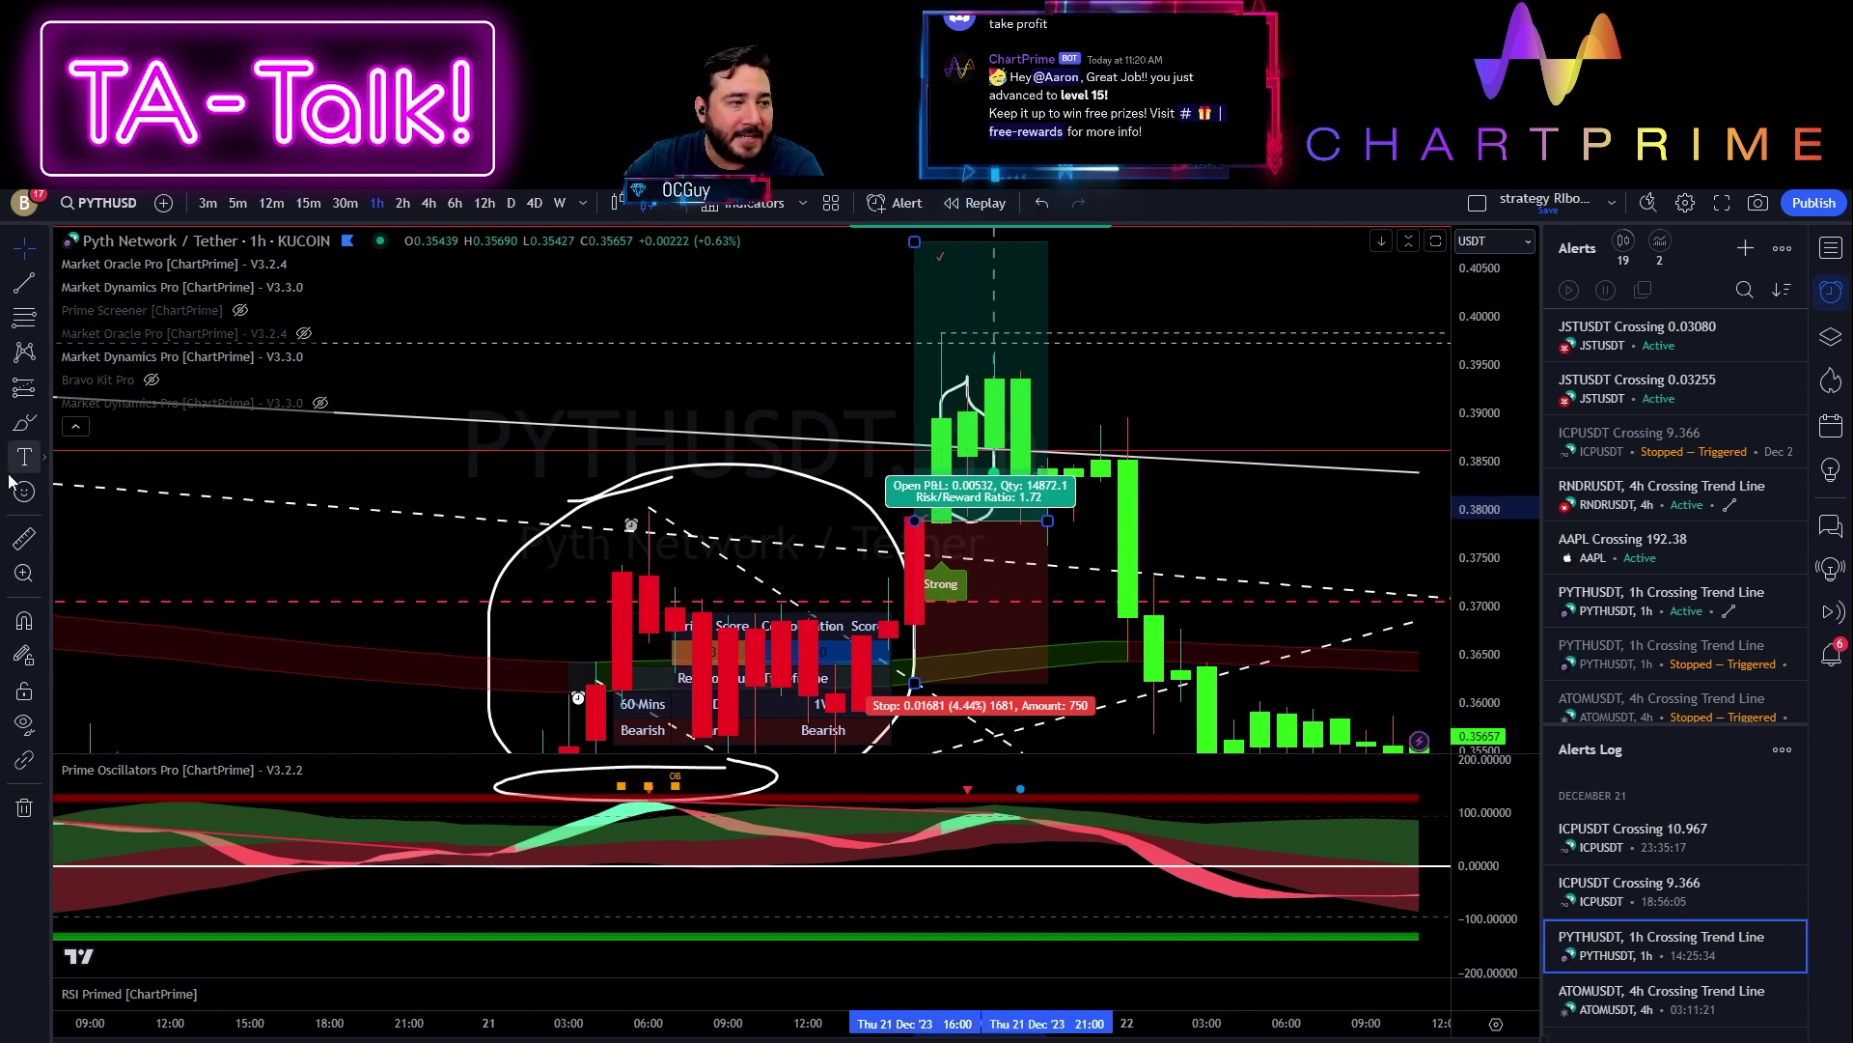
click(24, 422)
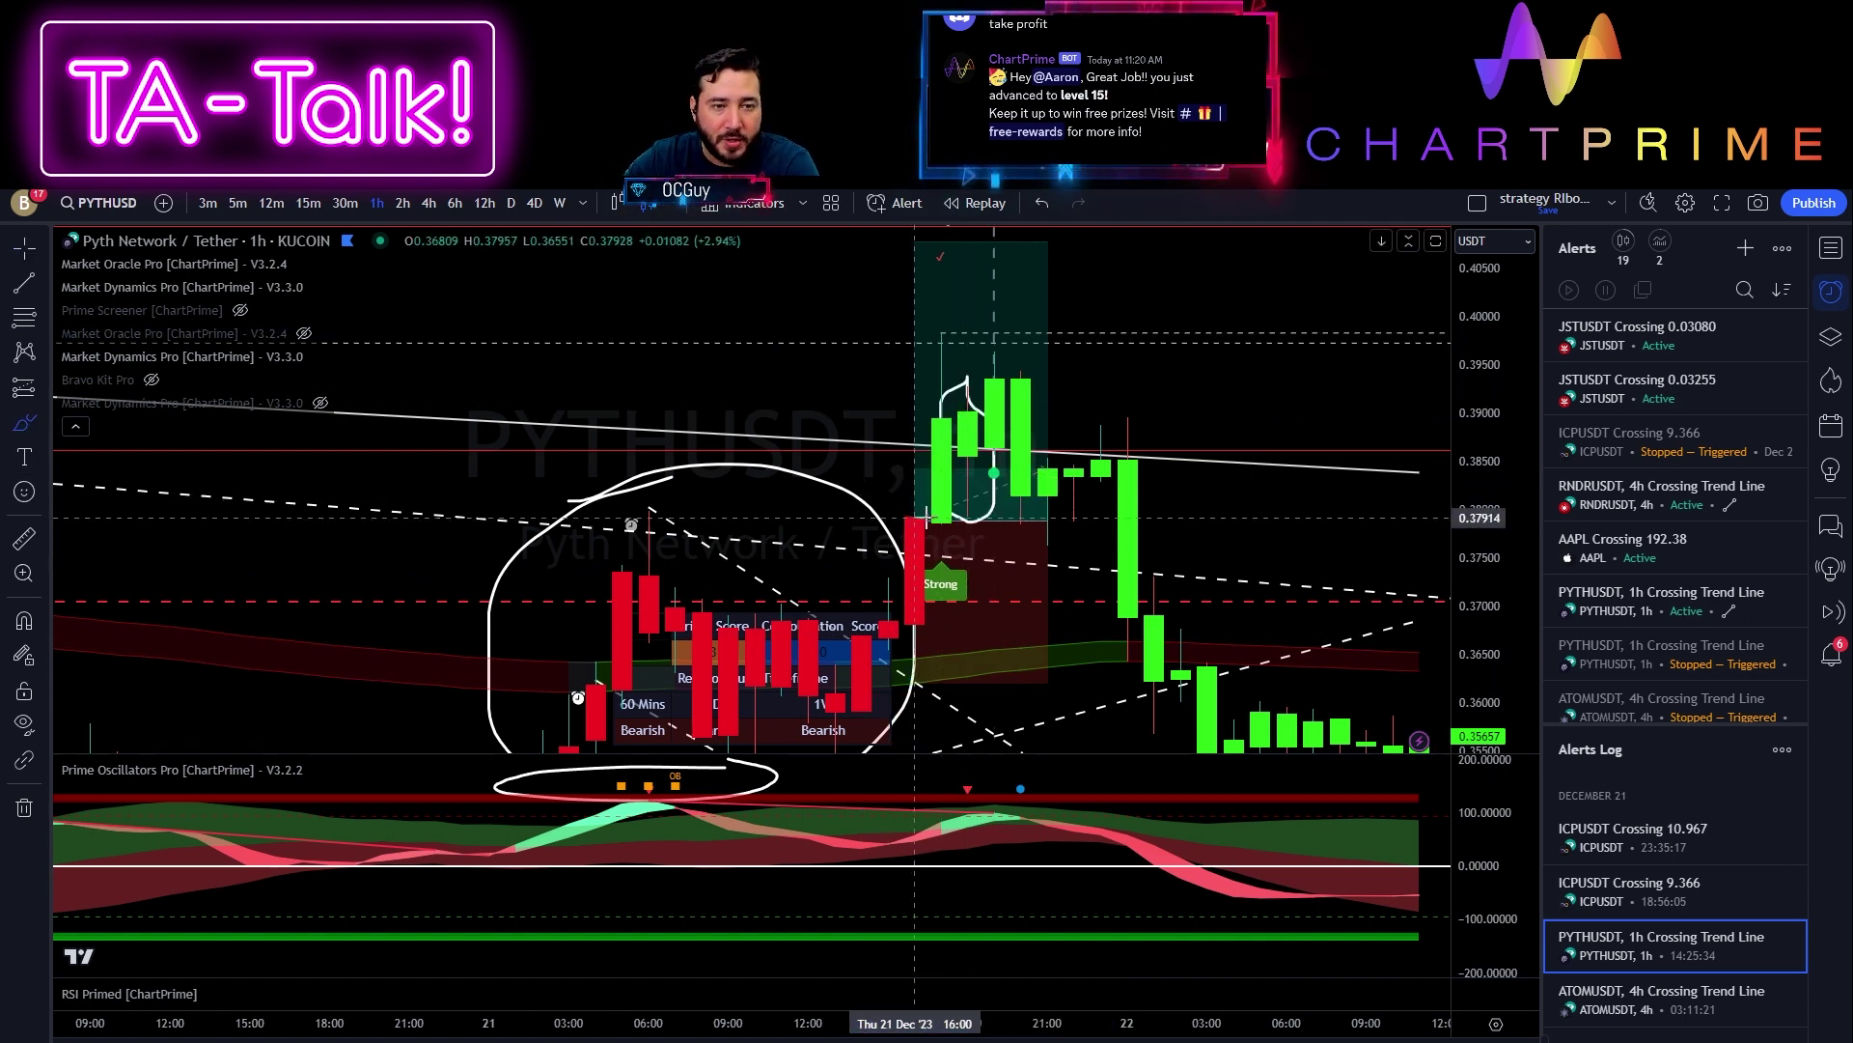
drag(970, 378, 965, 372)
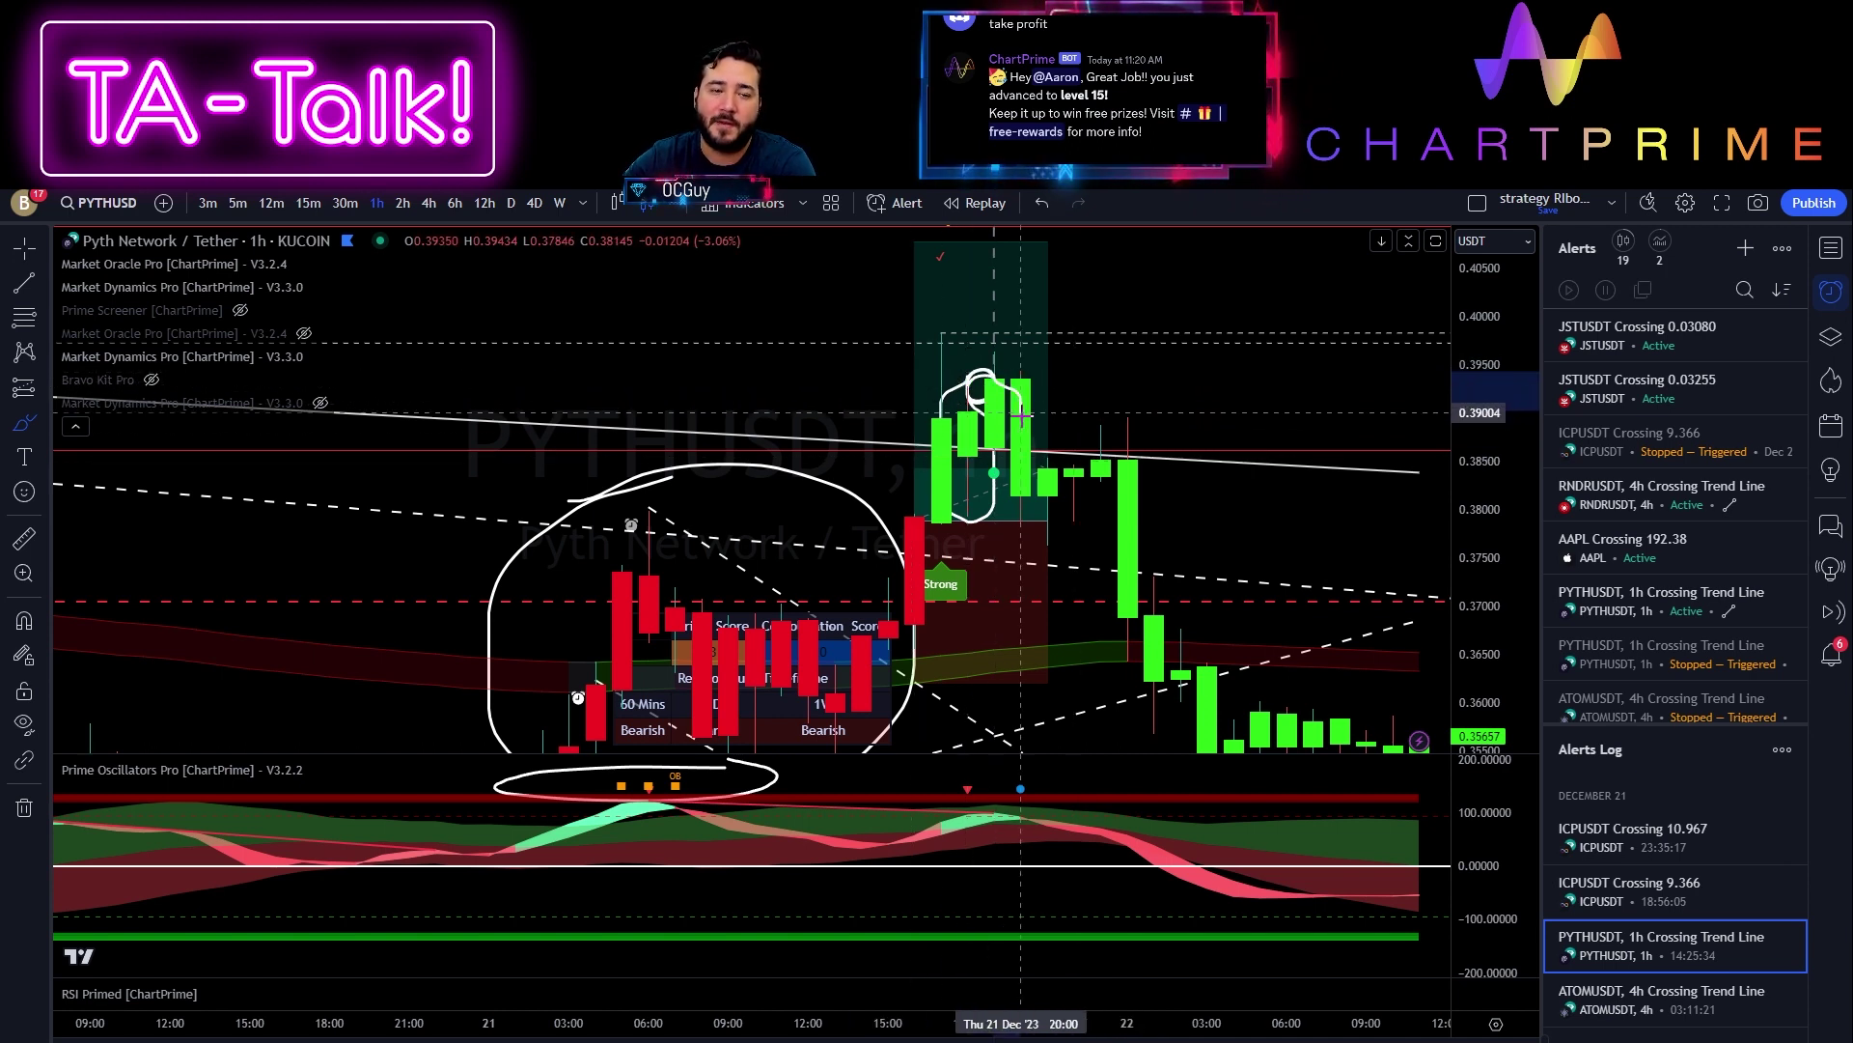
drag(1020, 413, 1010, 526)
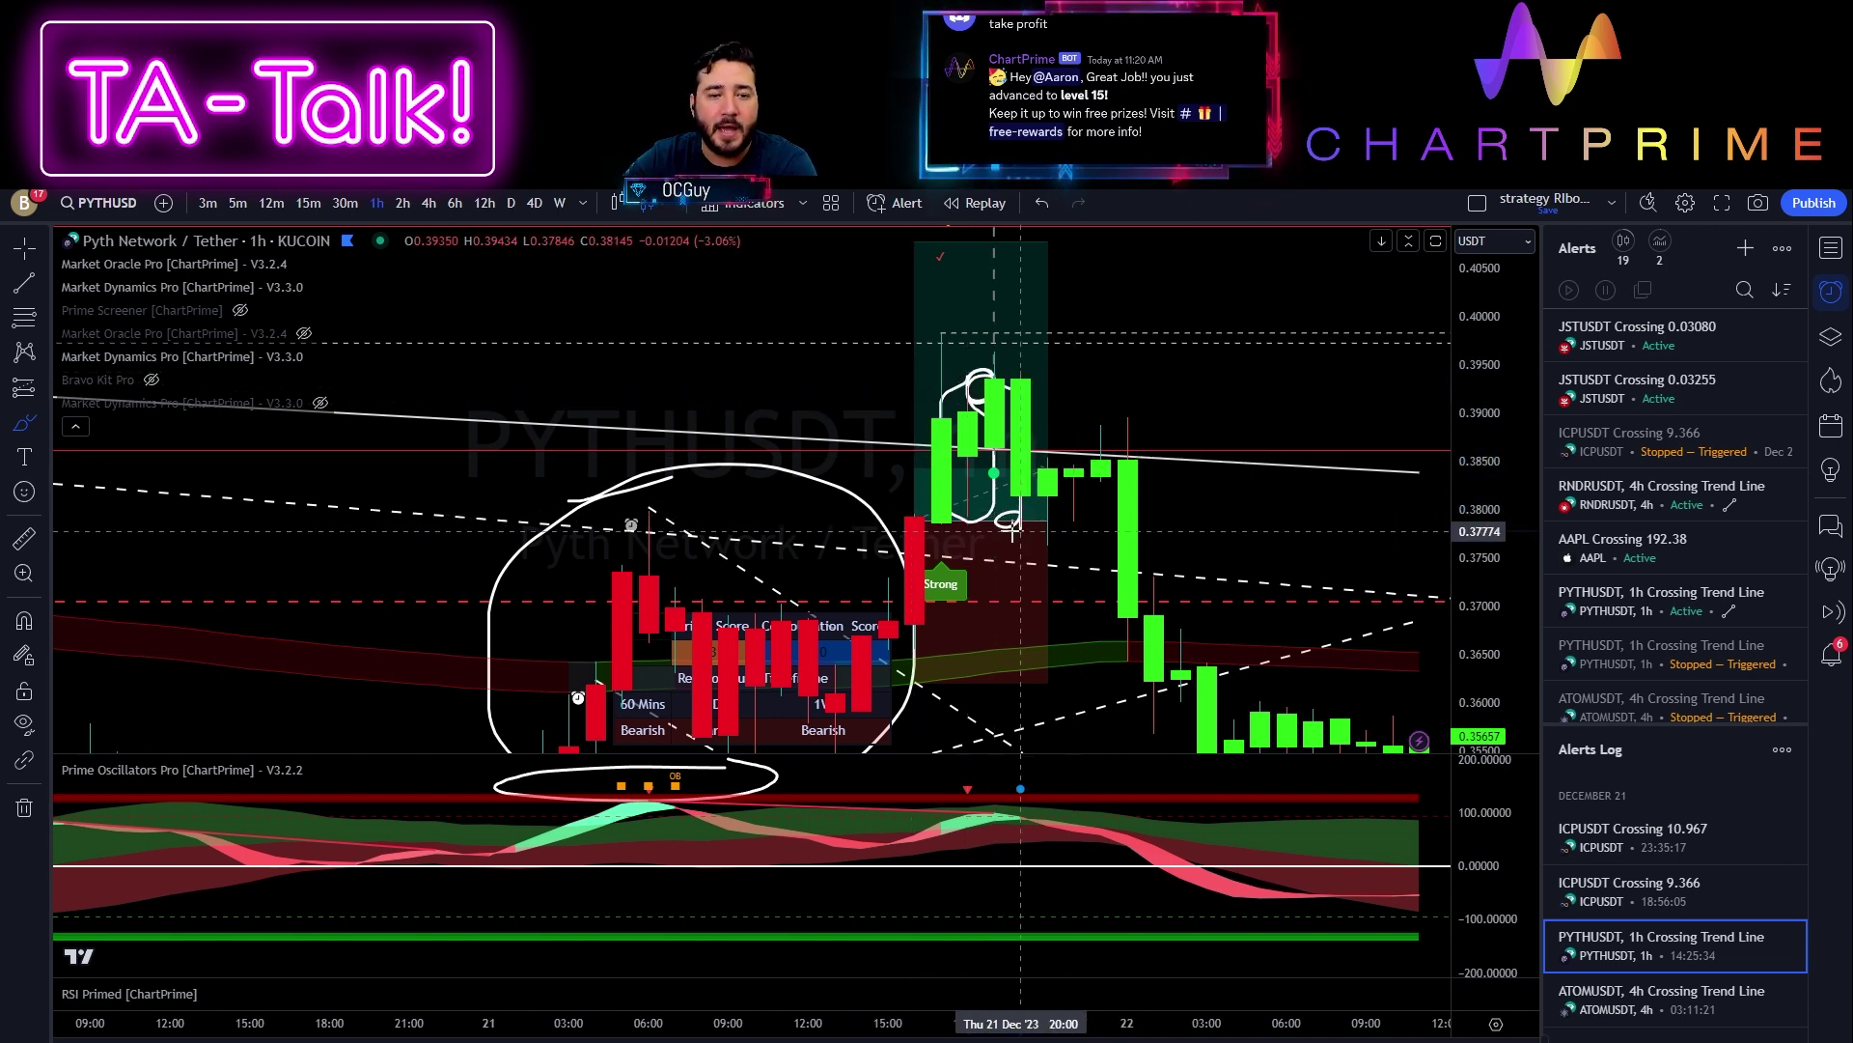
mouse_move(1047, 461)
mouse_down()
mouse_move(1120, 410)
mouse_move(1154, 454)
mouse_up()
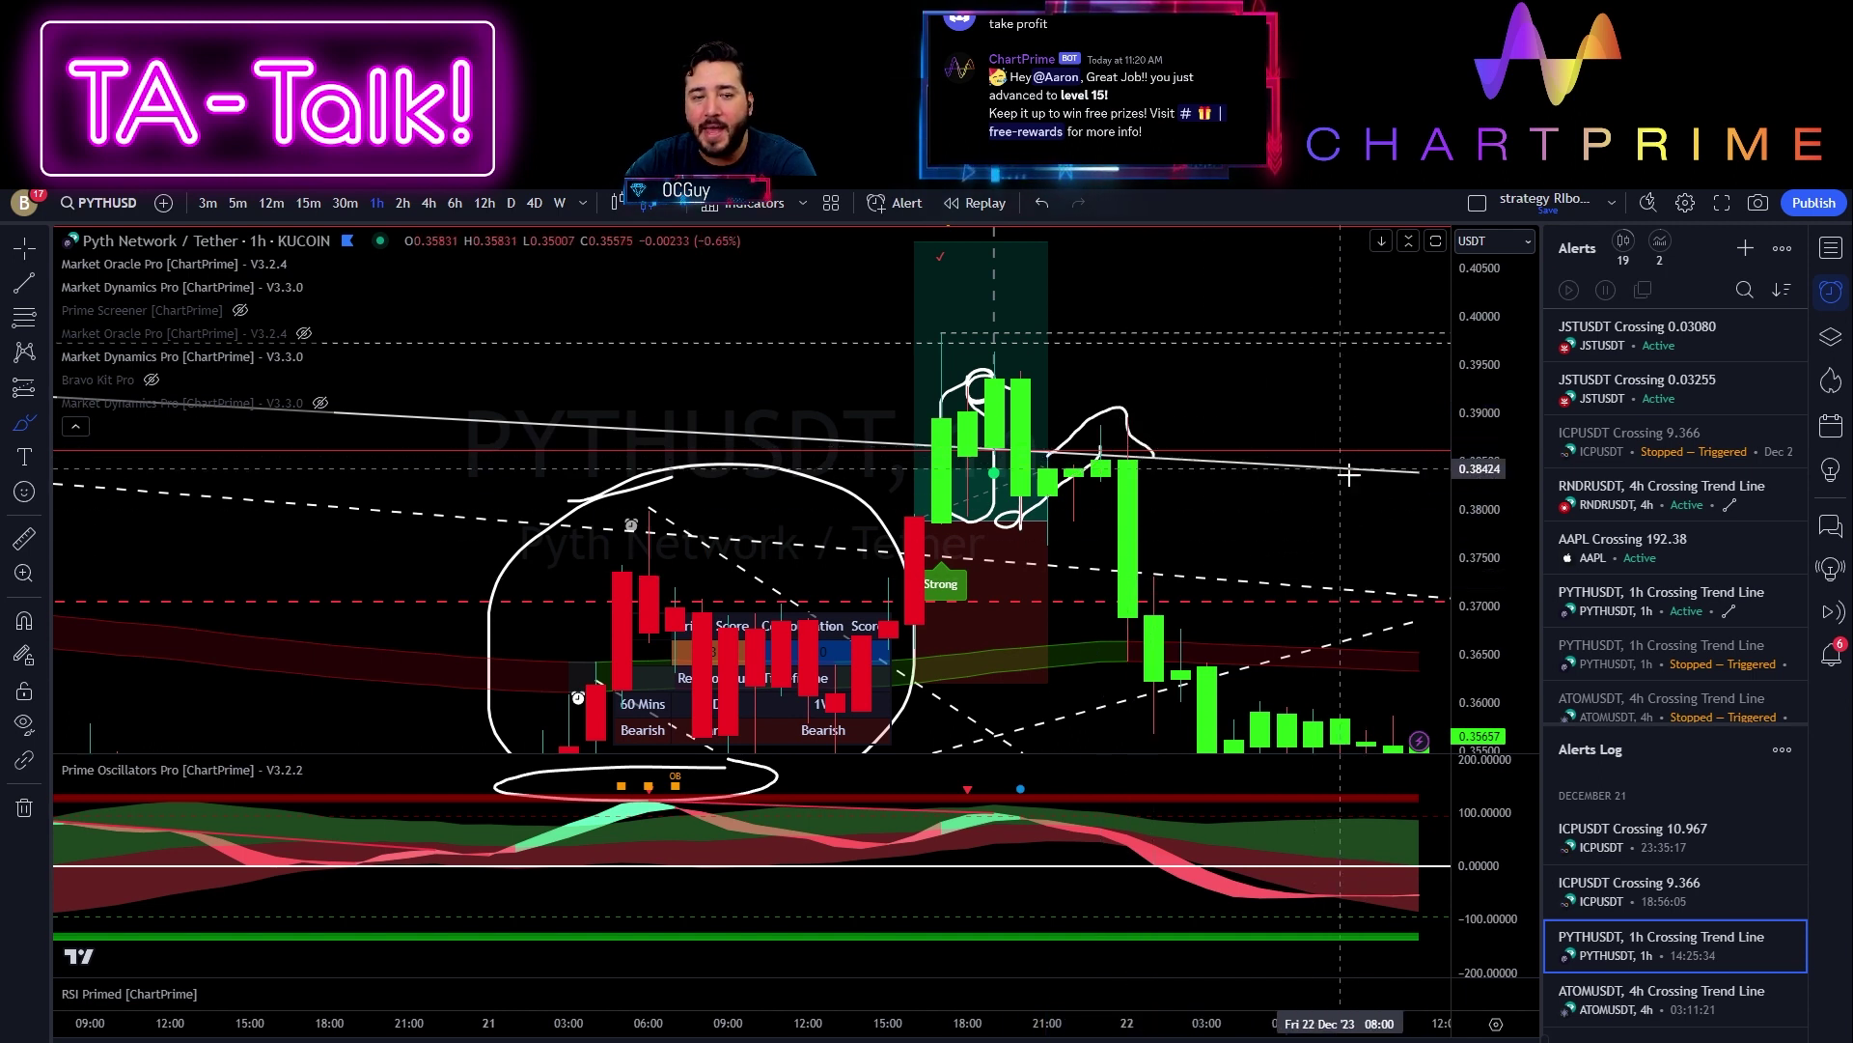
Zoom out to about four days of candles and lower the dashed trend line slightly
scroll(1349, 473, right, 5)
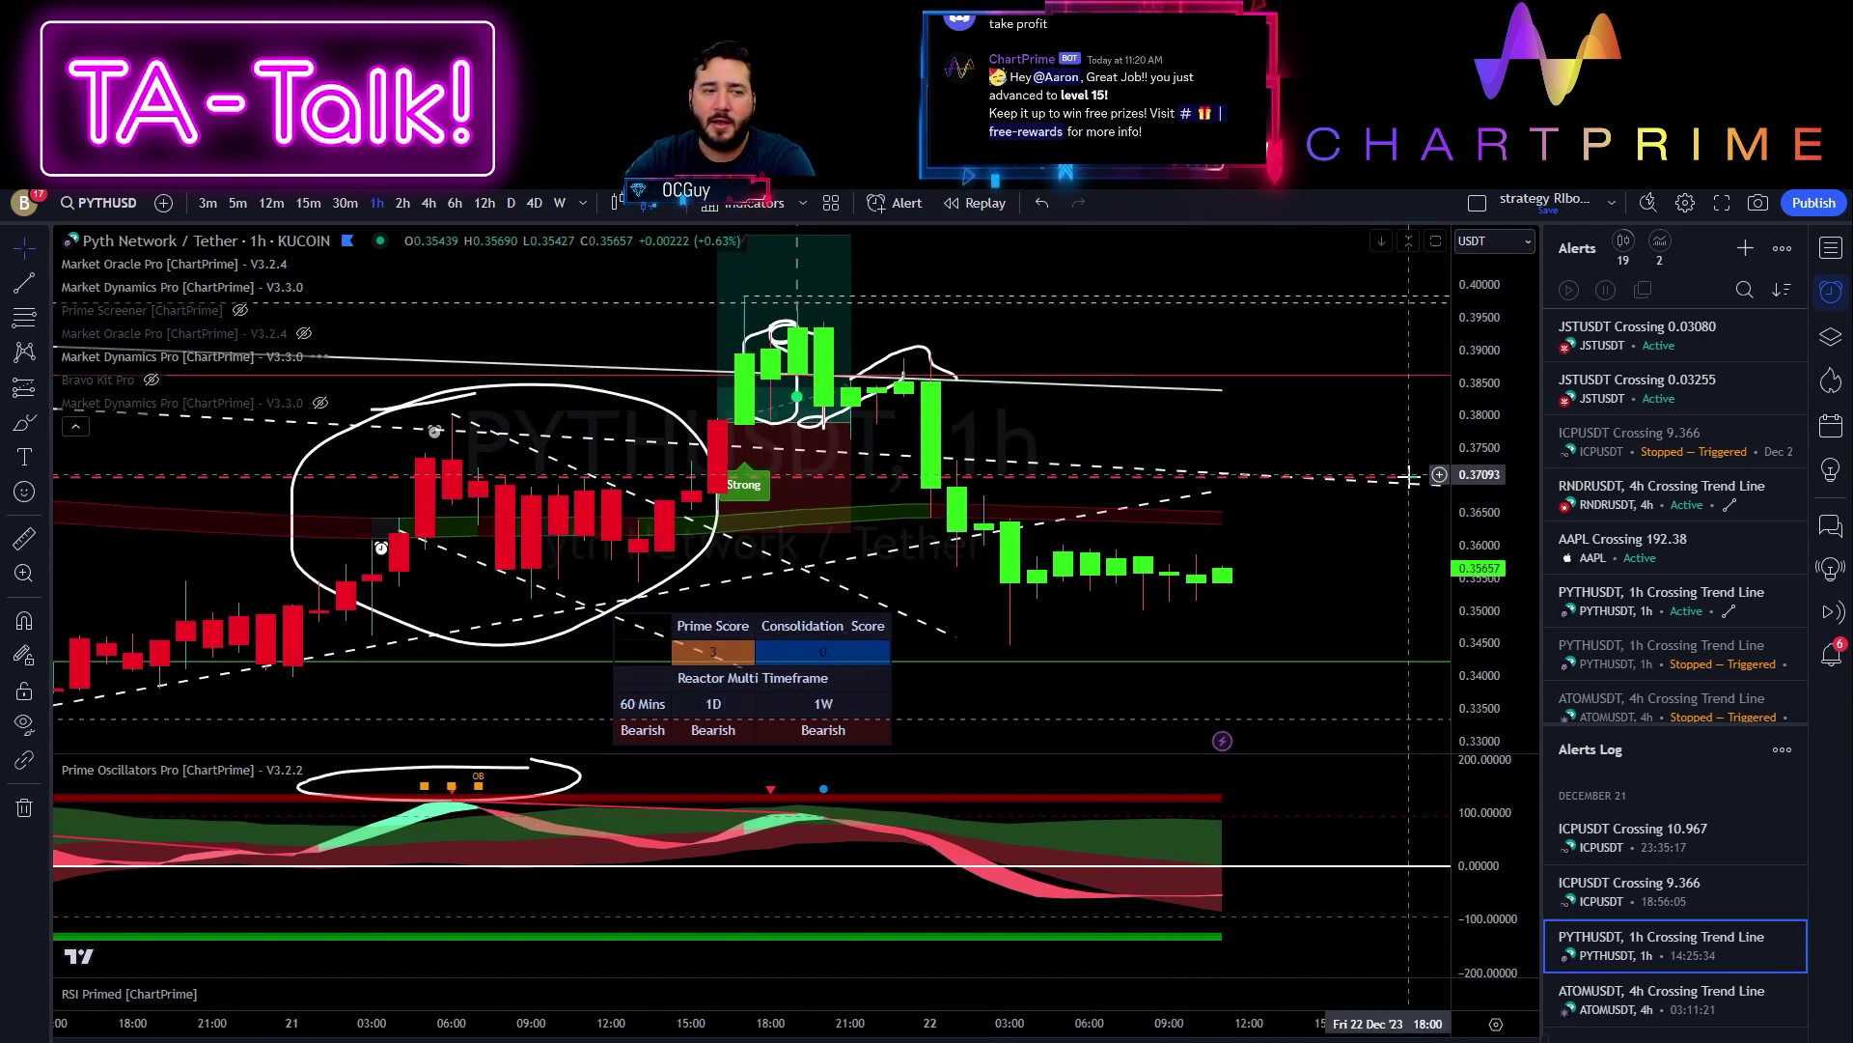
scroll(1409, 476, down, 5)
drag(1375, 479, 1108, 488)
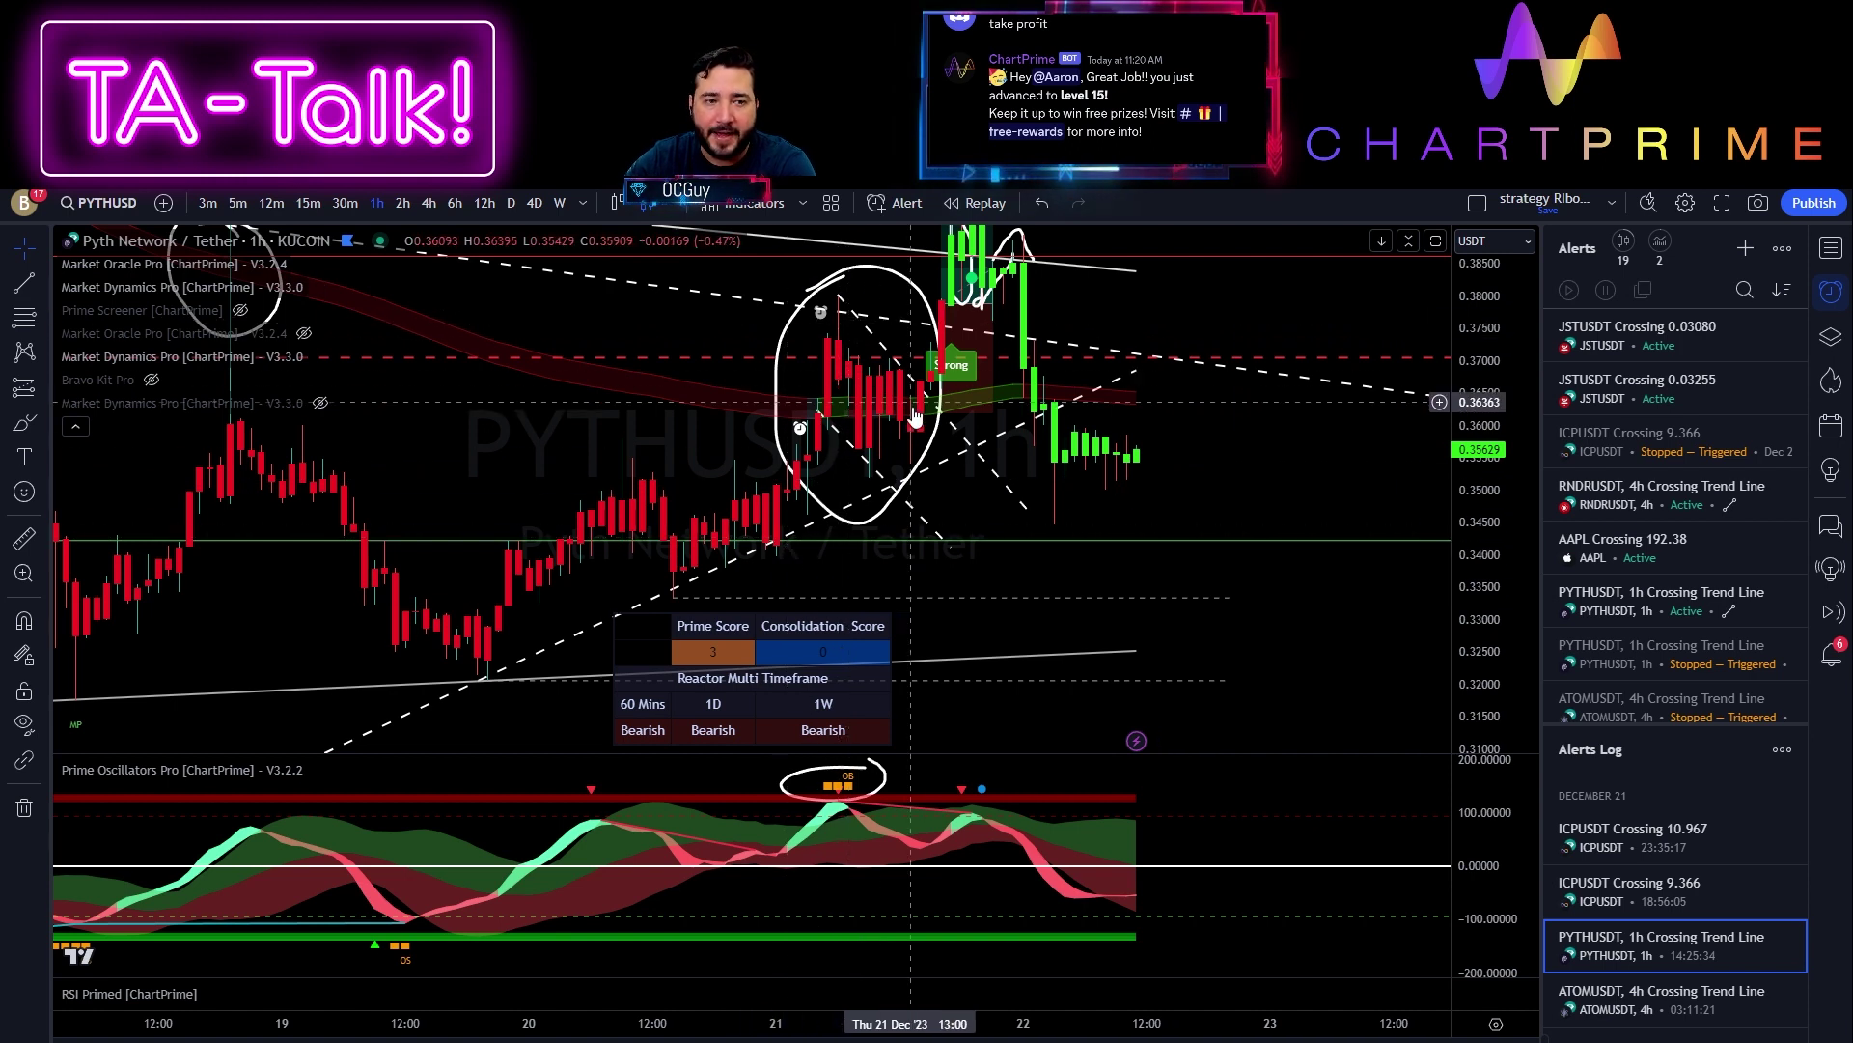
click(1004, 466)
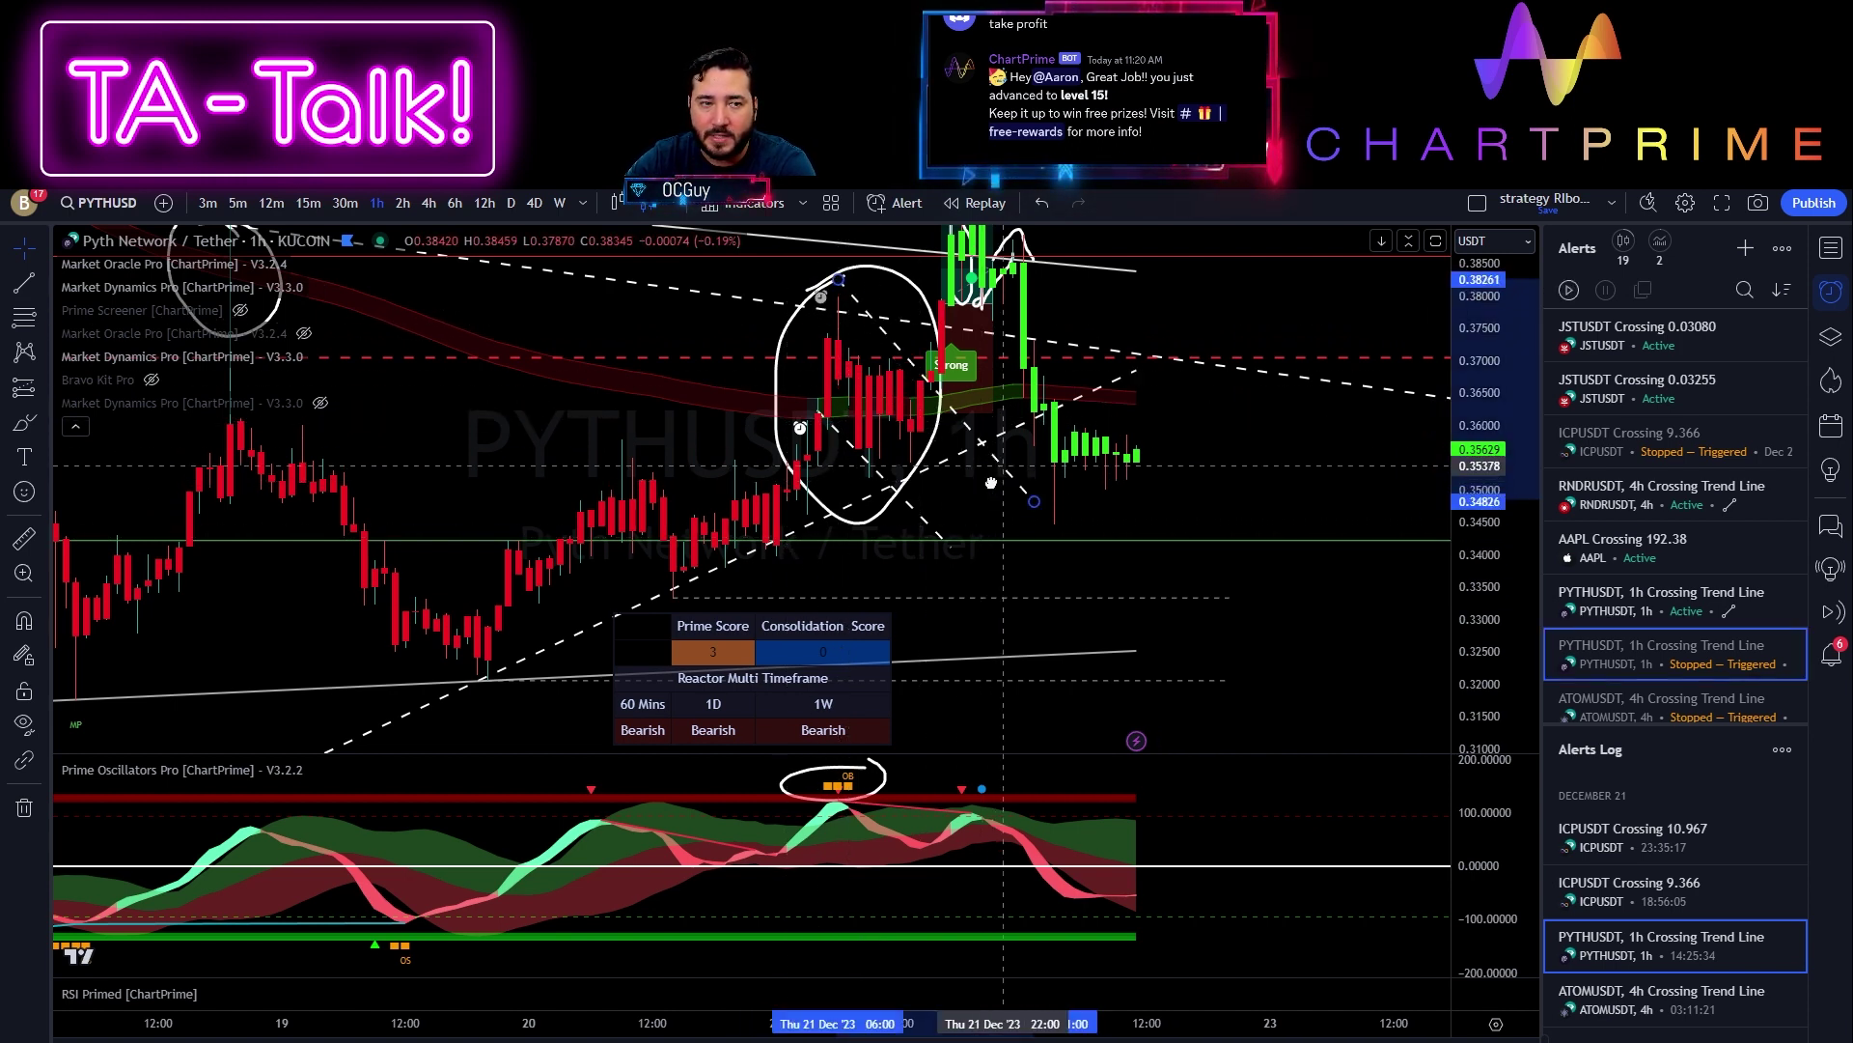
drag(991, 483, 951, 524)
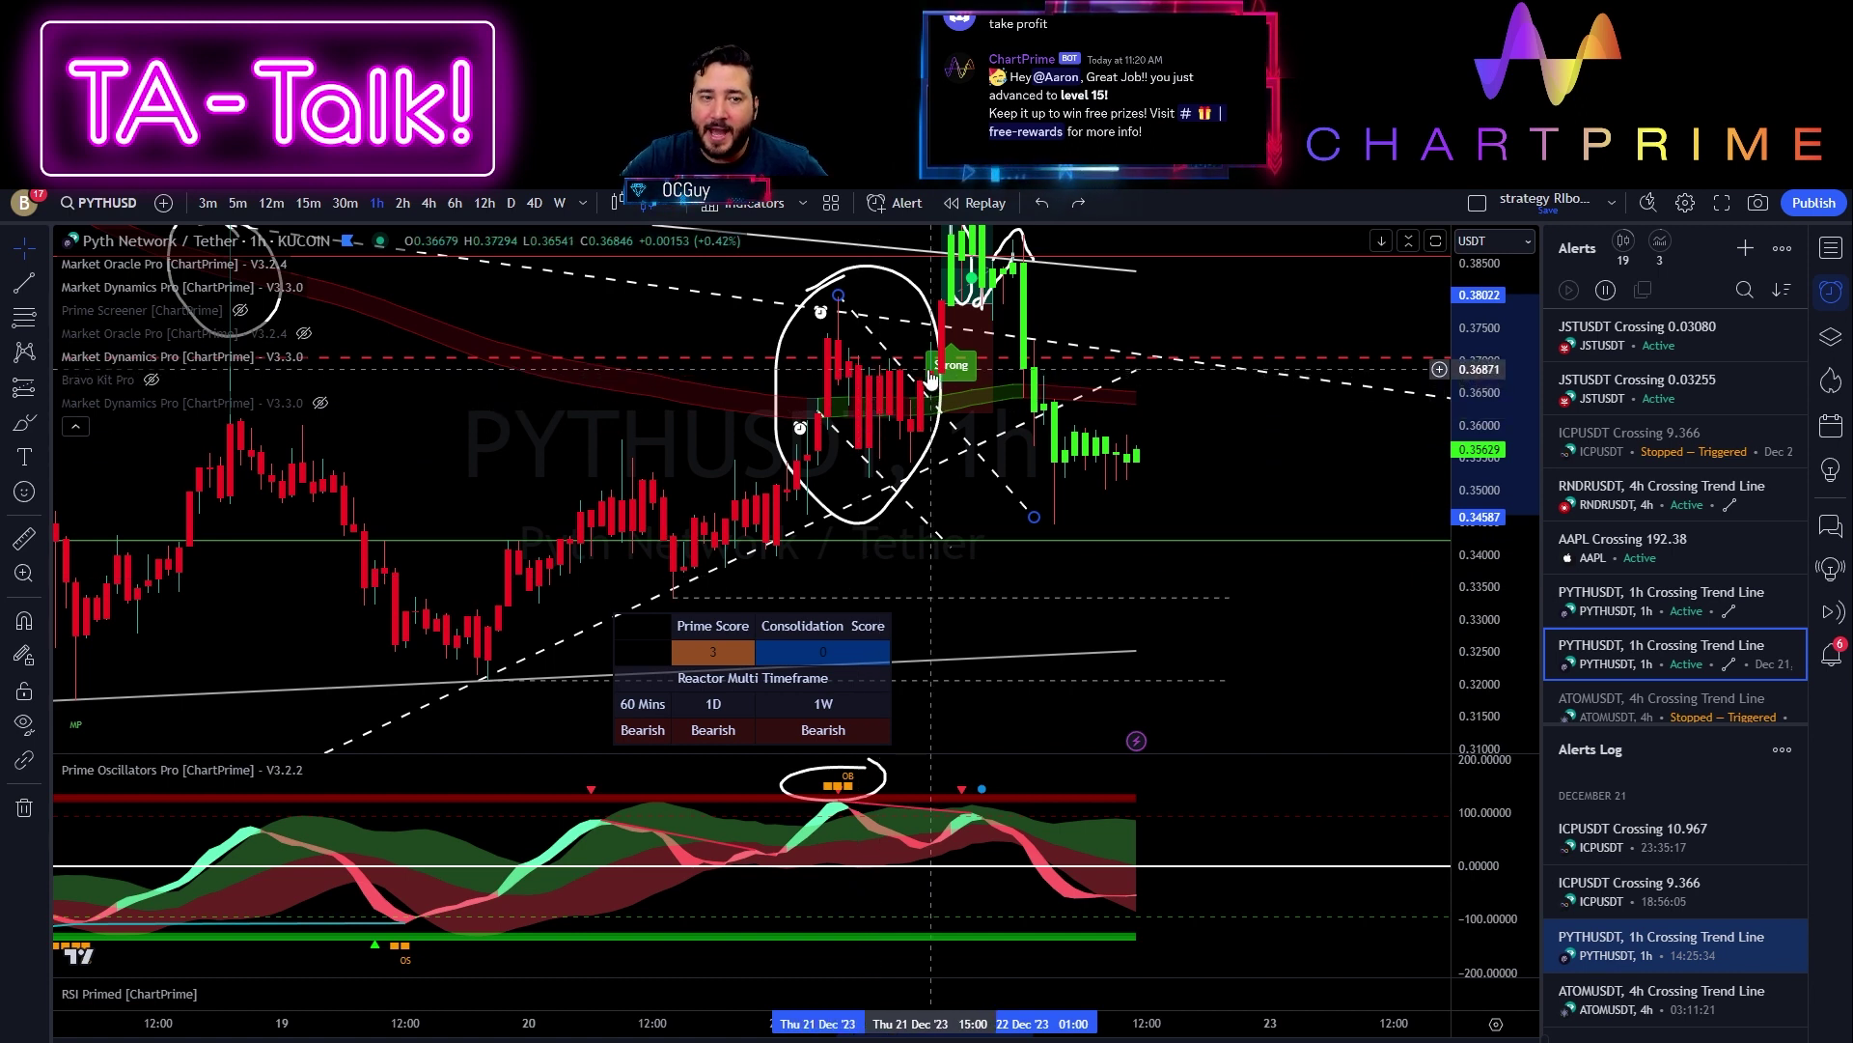
Circle the Strong label with the Brush and compress the price scale vertically
key(alt+b)
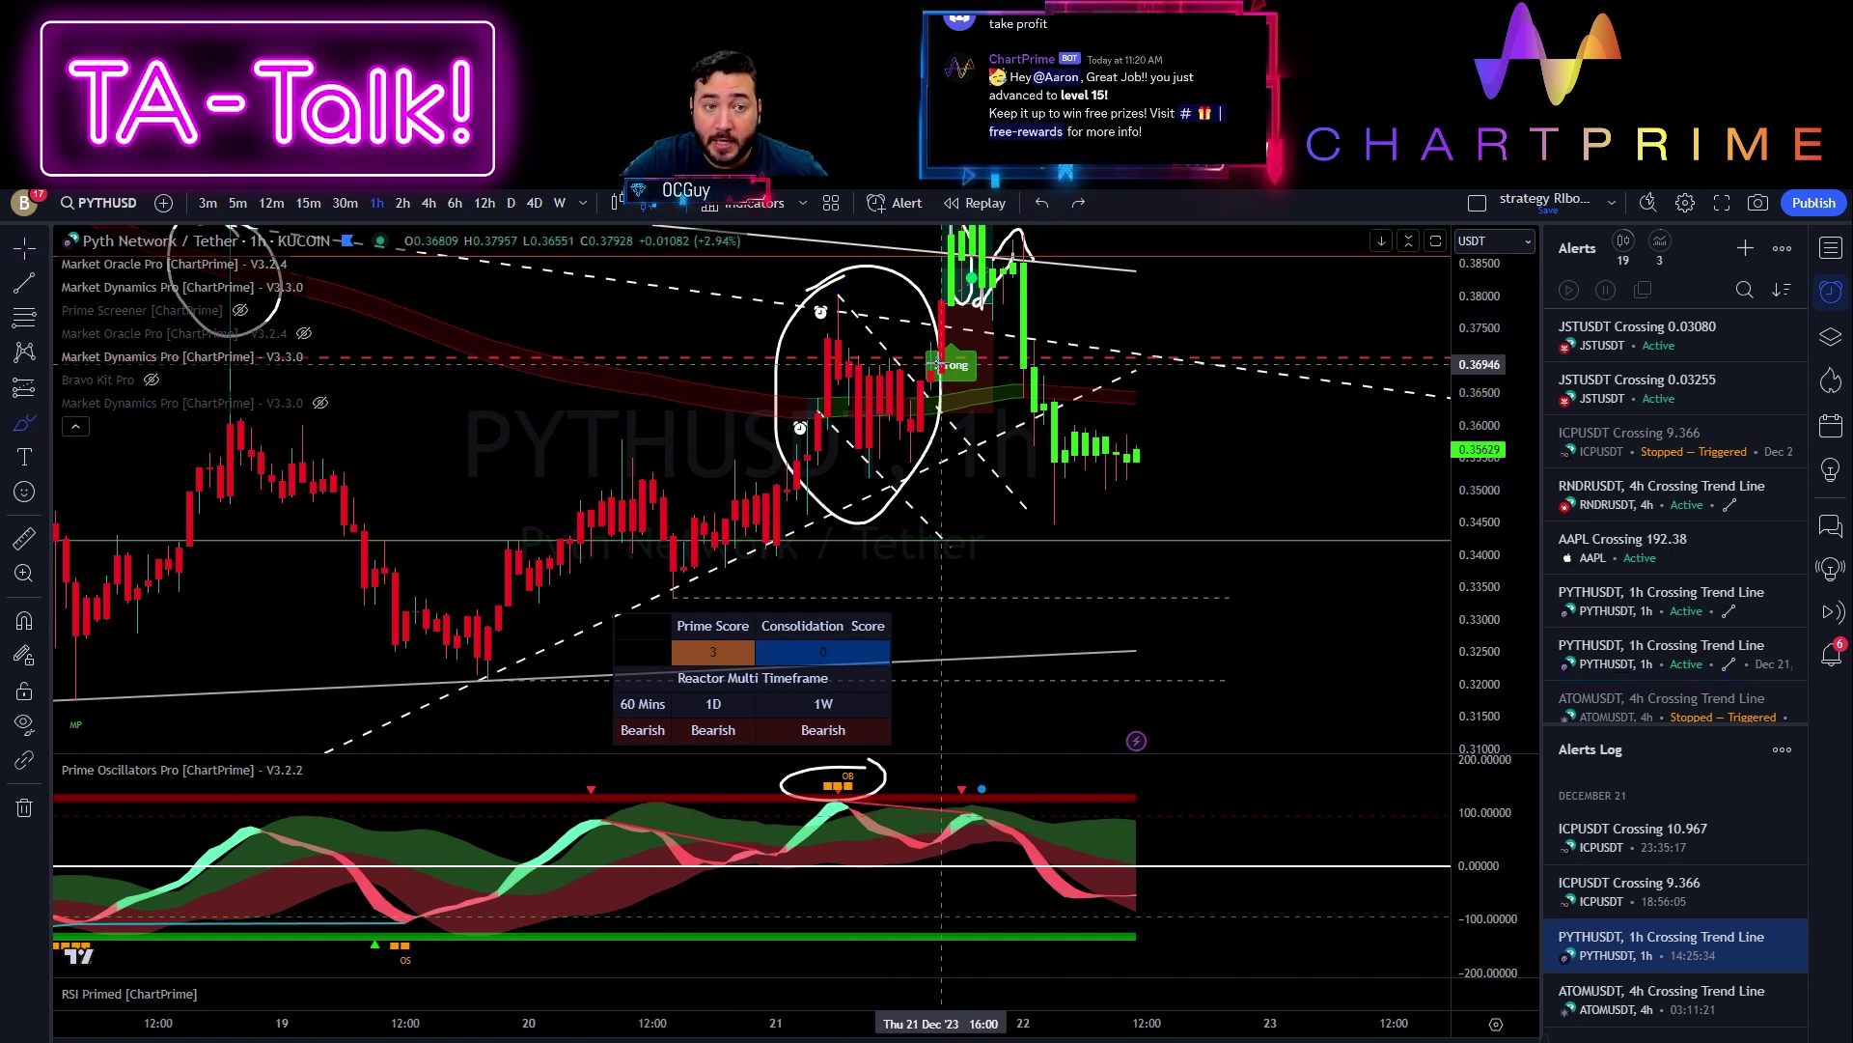
mouse_move(934, 356)
mouse_down()
mouse_move(908, 378)
mouse_move(929, 349)
mouse_move(938, 371)
mouse_up()
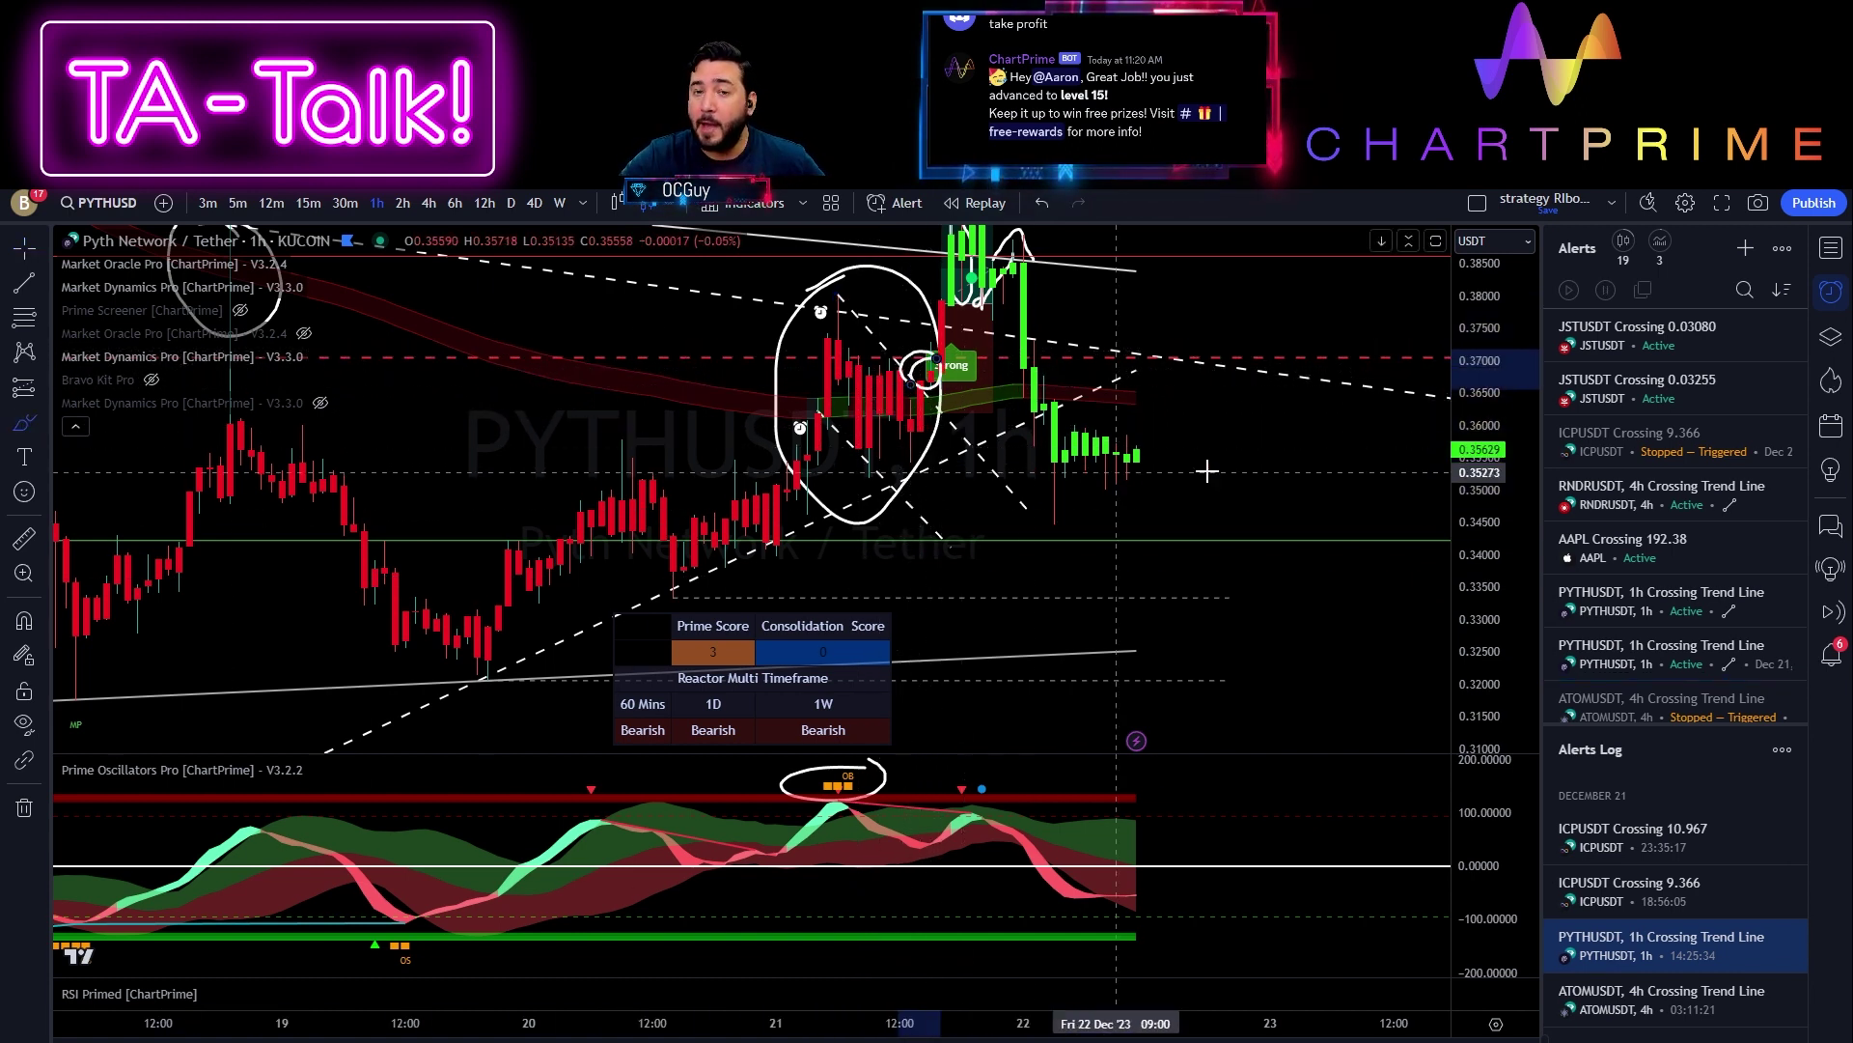
drag(1490, 296, 1486, 444)
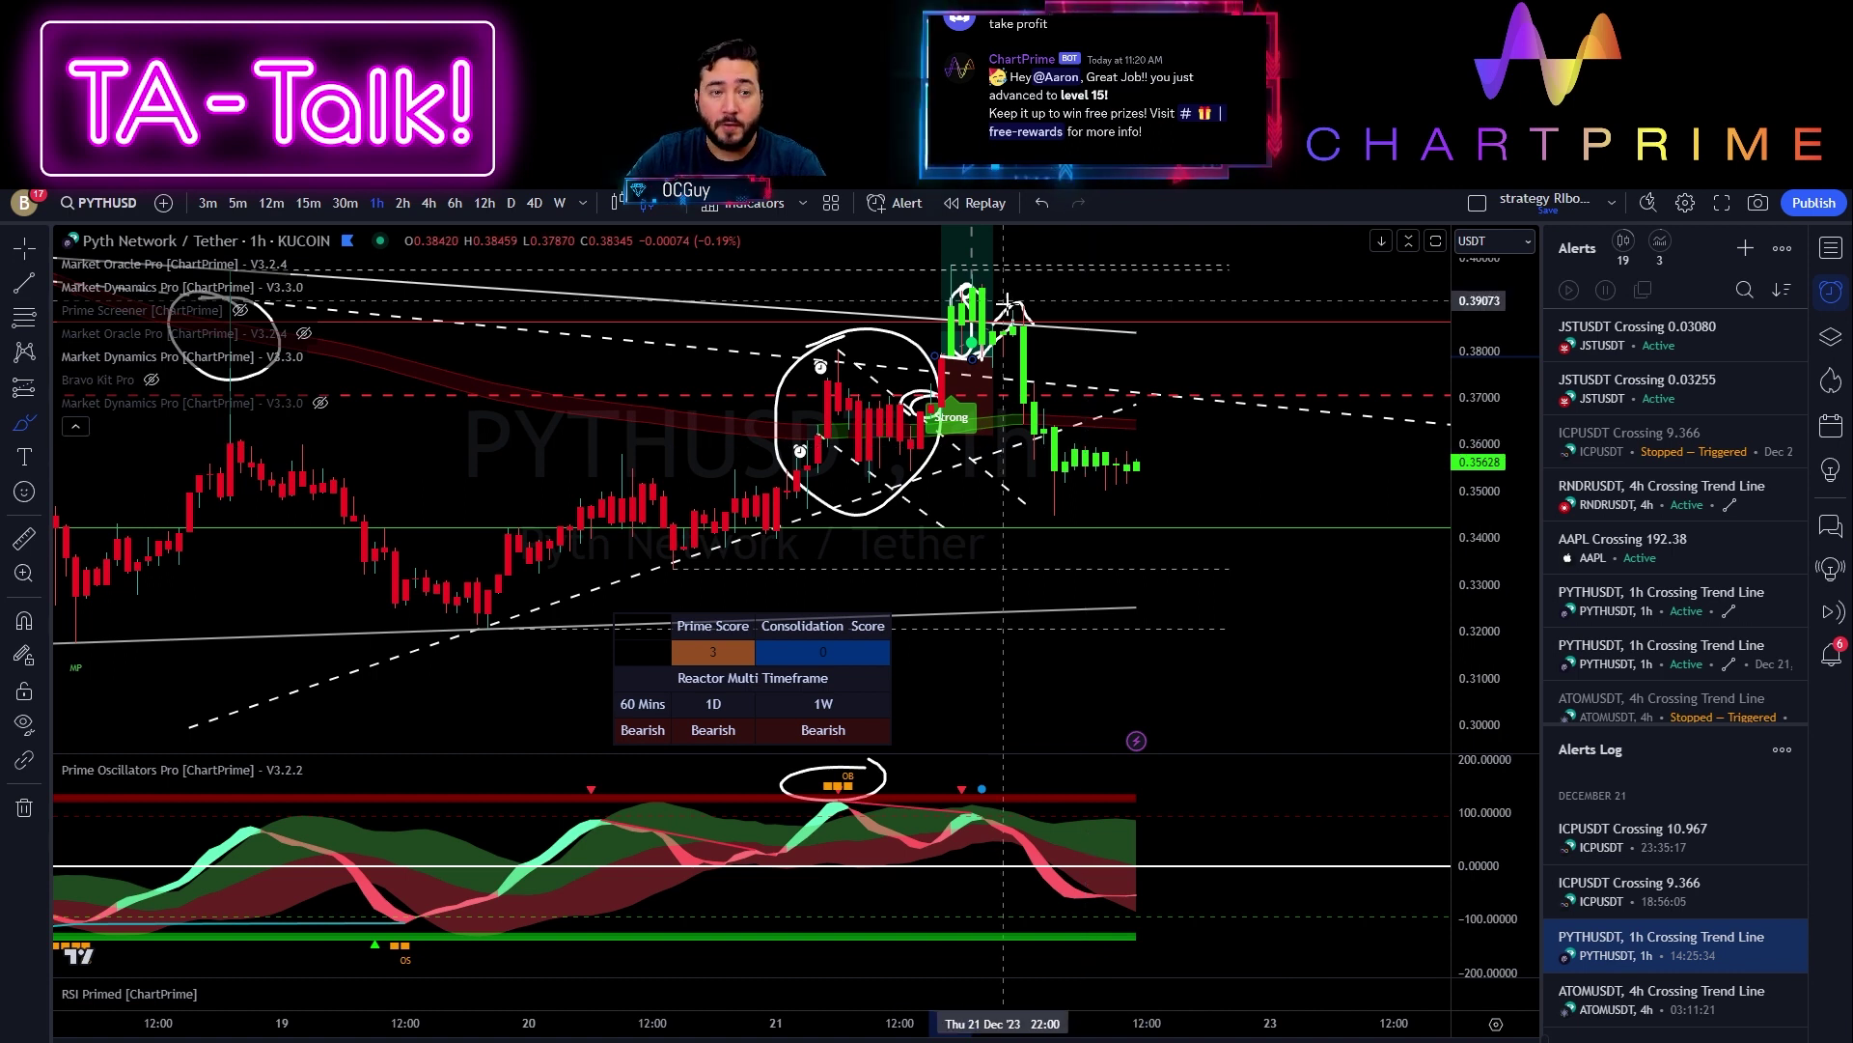
Brush a loop around the oscillator's latest dip near -100
scroll(1225, 524, down, 2)
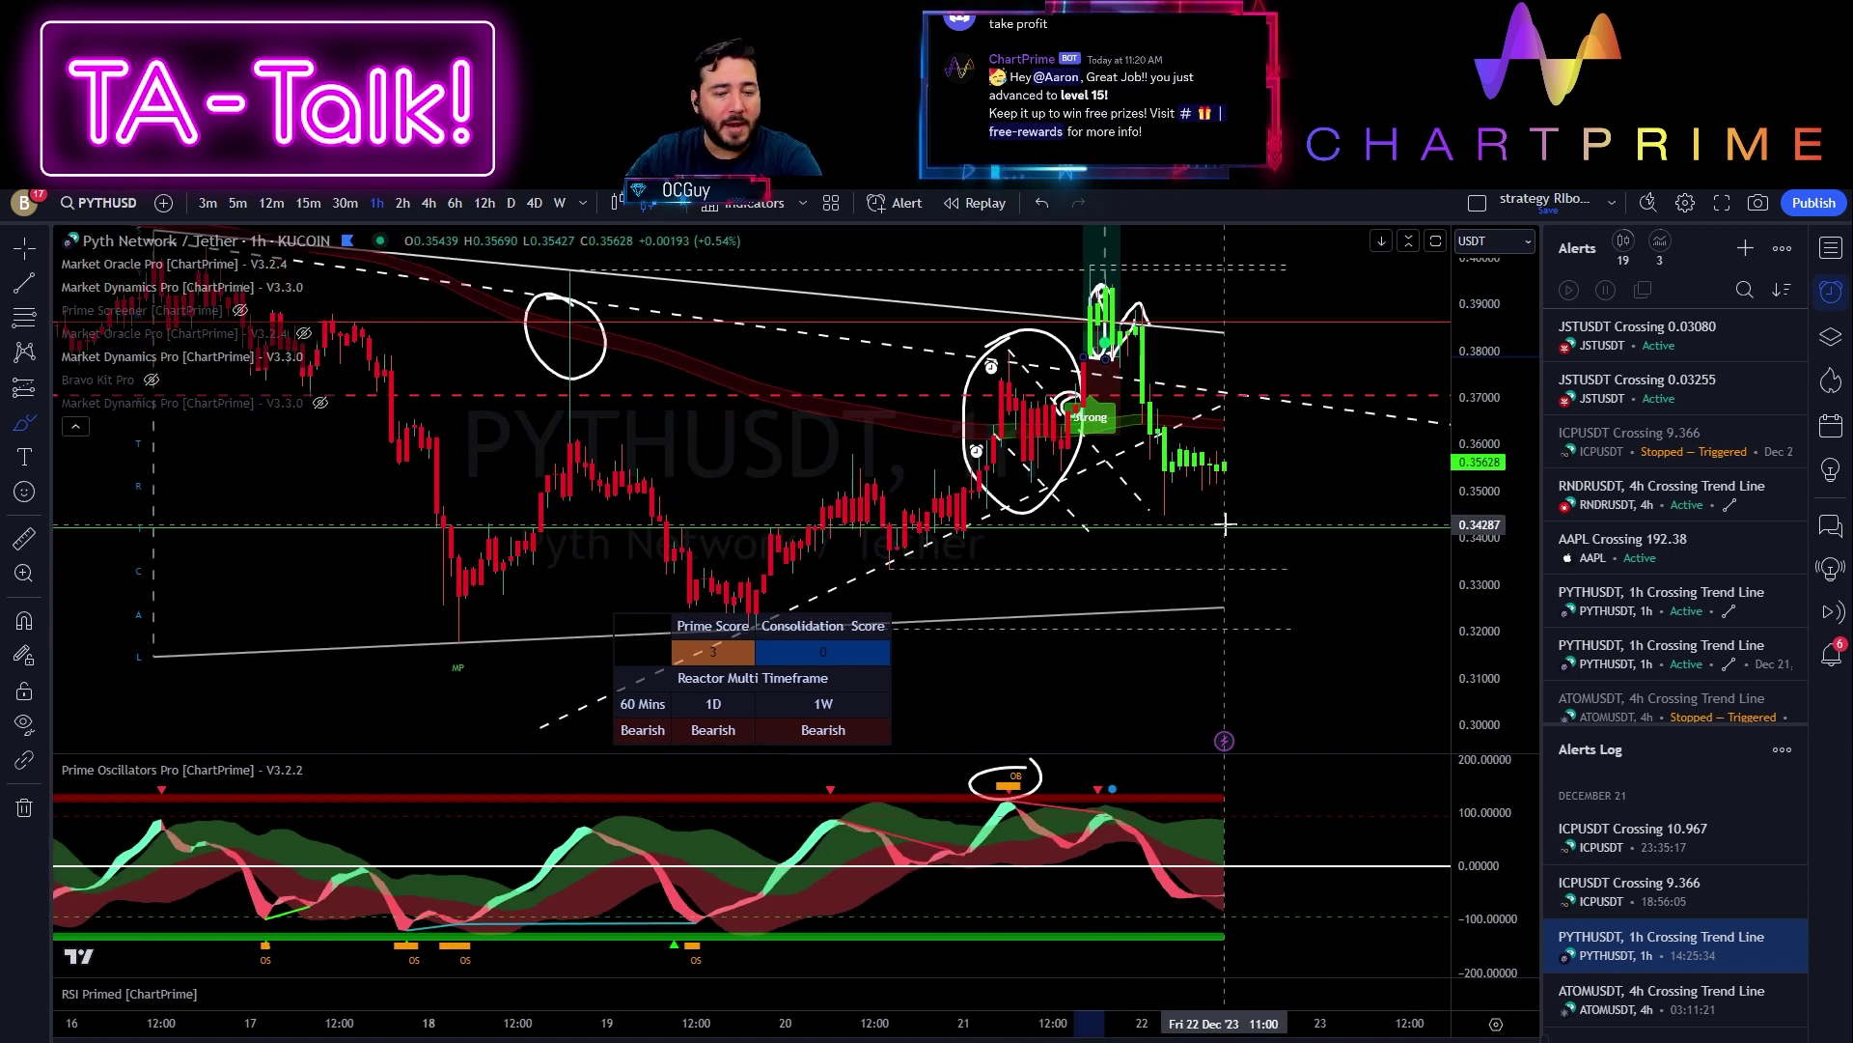
click(44, 424)
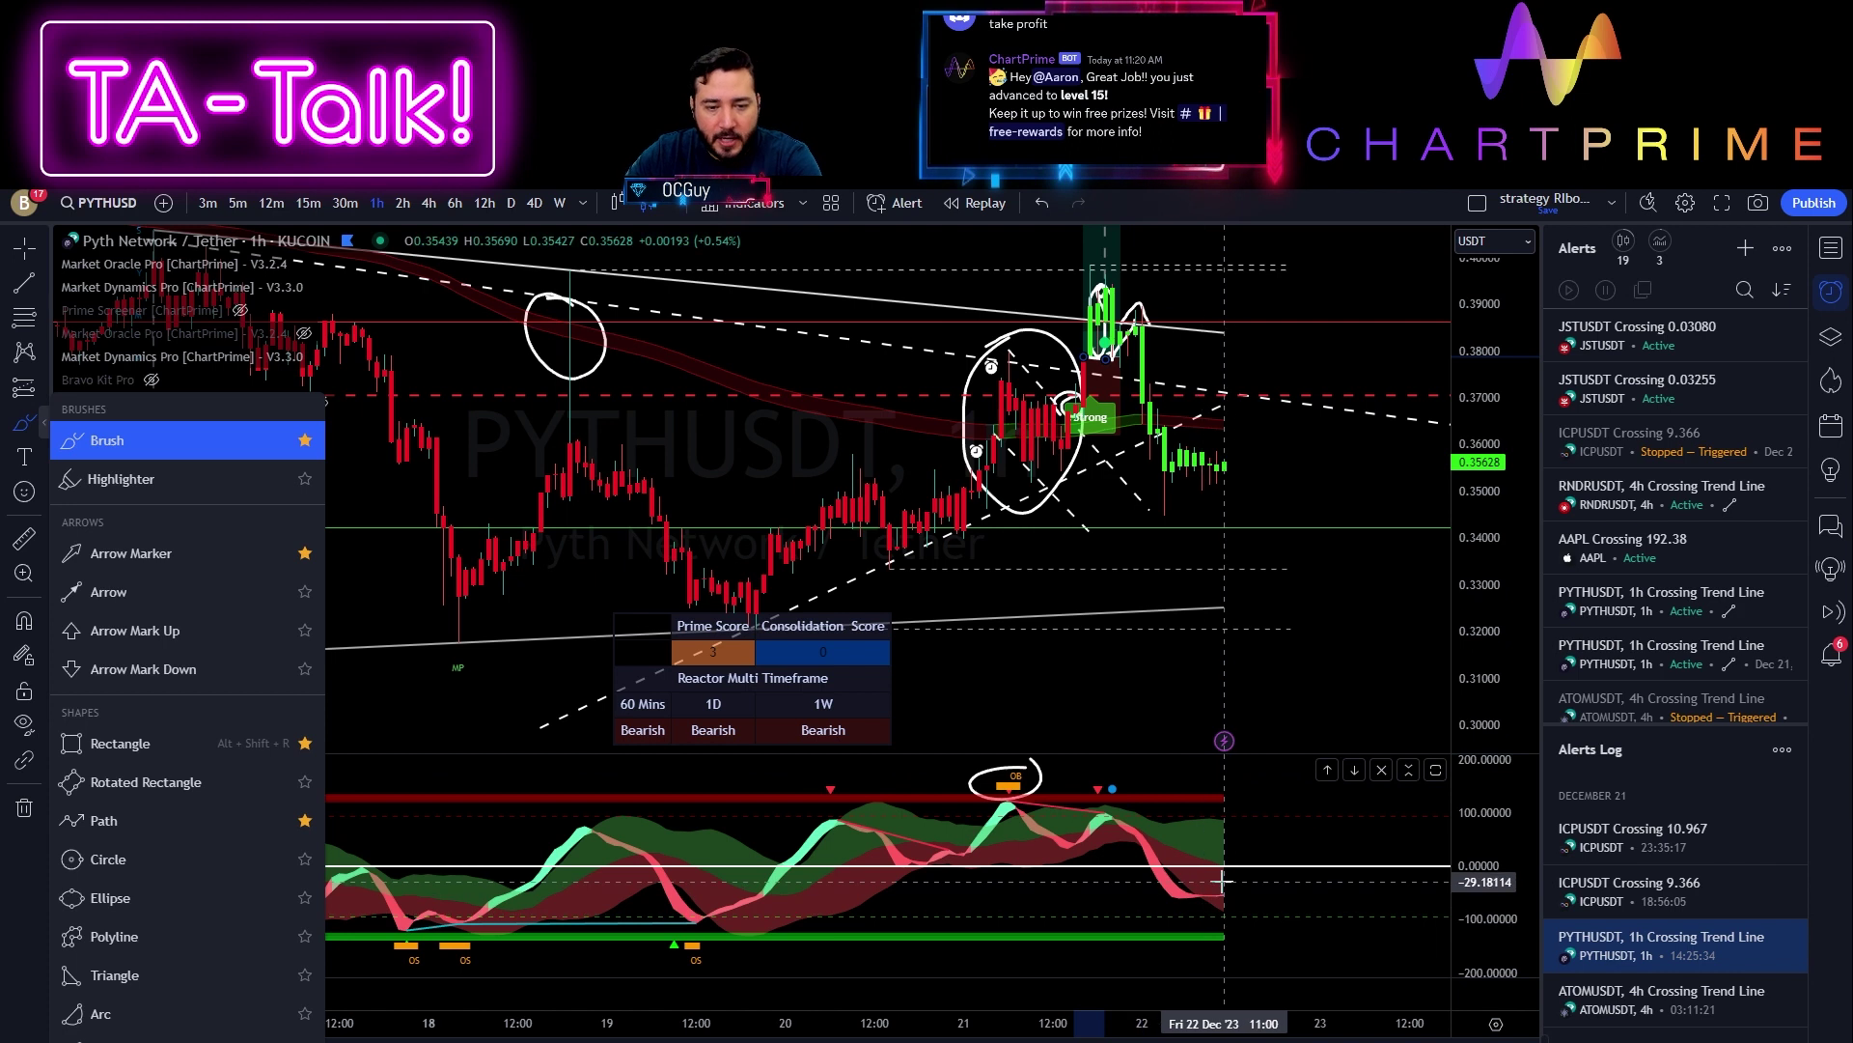
mouse_move(1221, 880)
mouse_down()
mouse_move(1163, 883)
mouse_move(1255, 893)
mouse_move(1154, 917)
mouse_up()
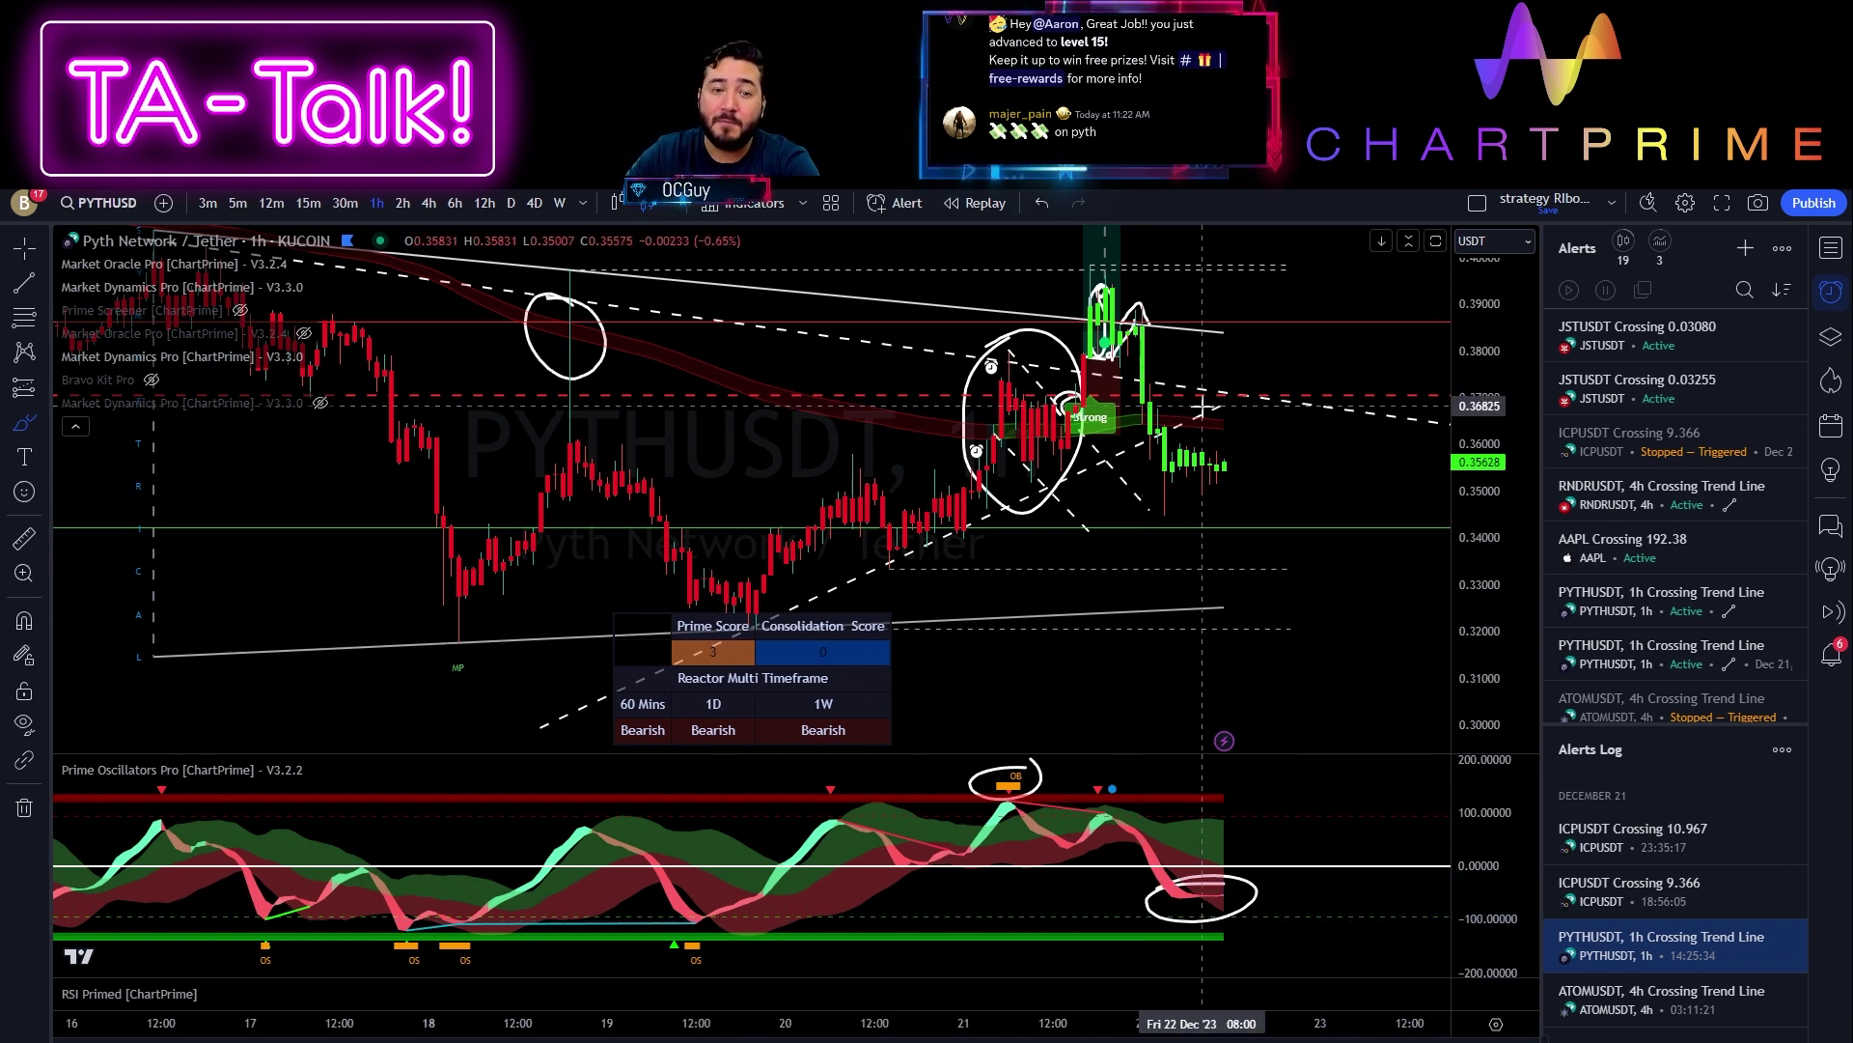
Nudge the rising dashed trend line slightly upward and zoom out
drag(1202, 411, 1066, 376)
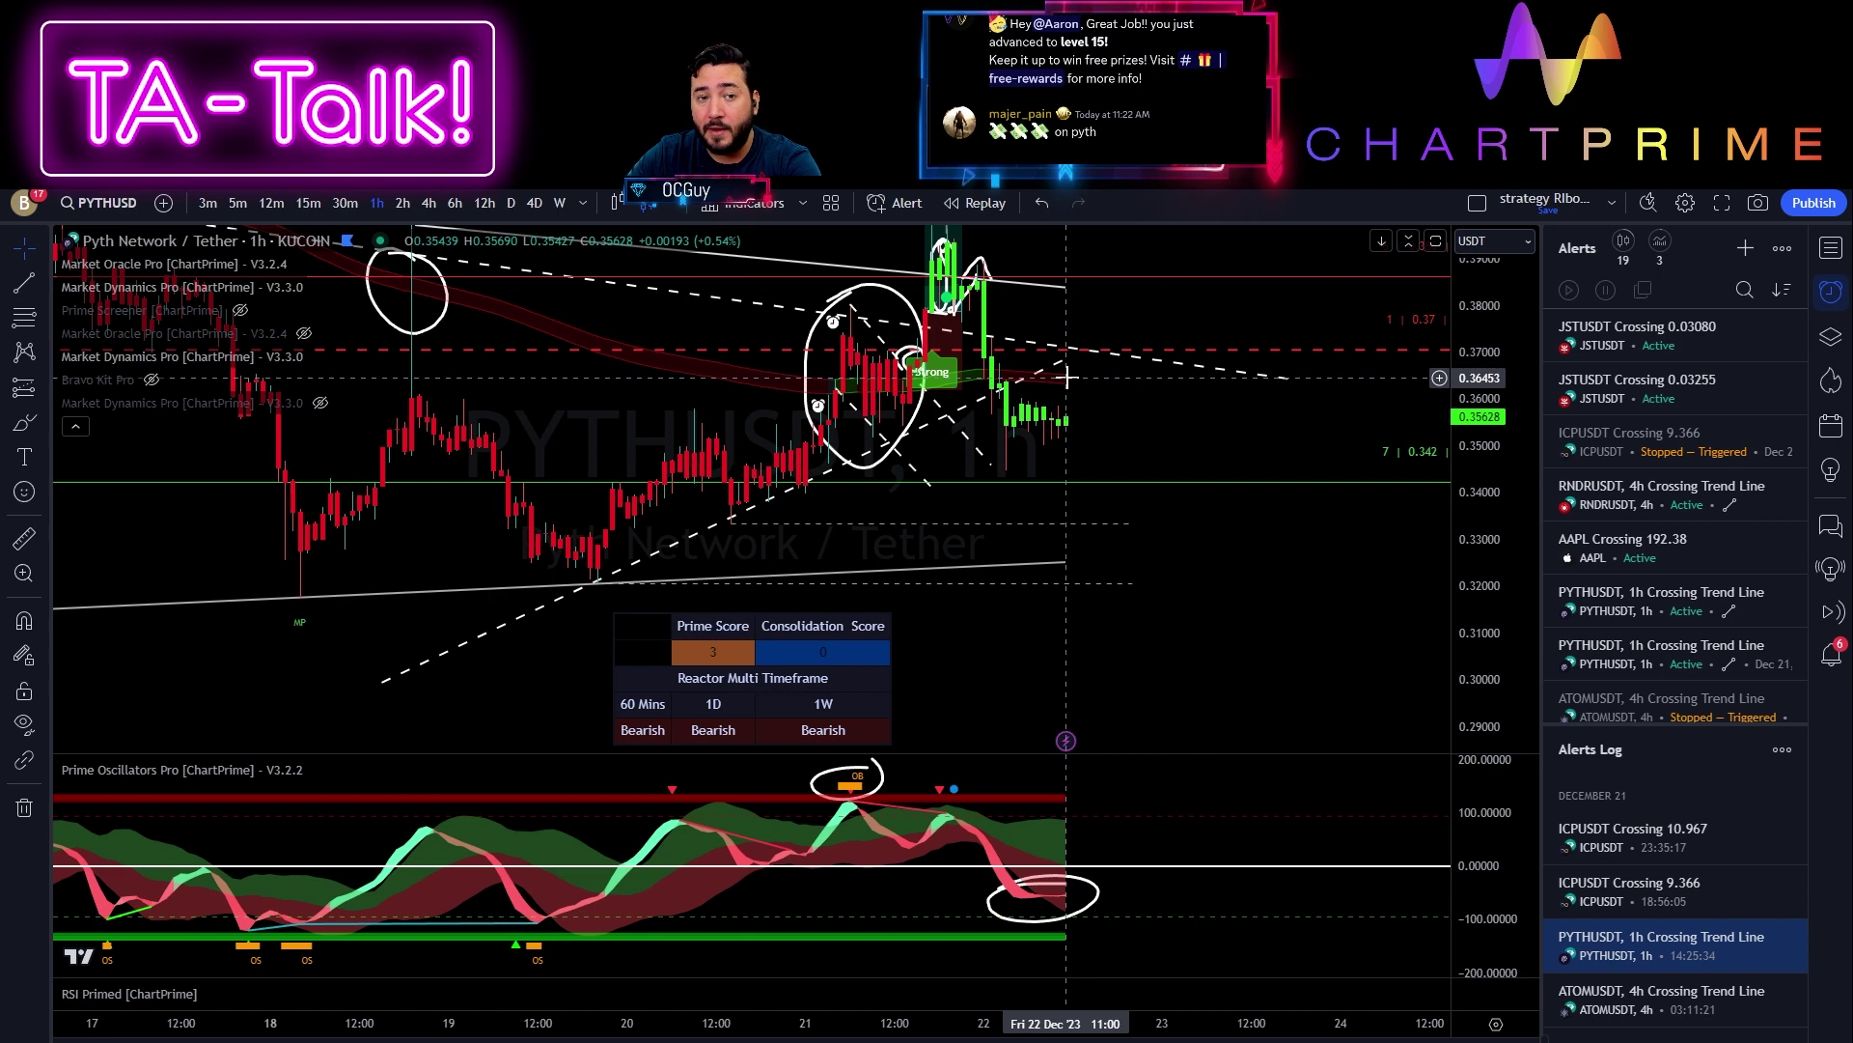
click(1055, 375)
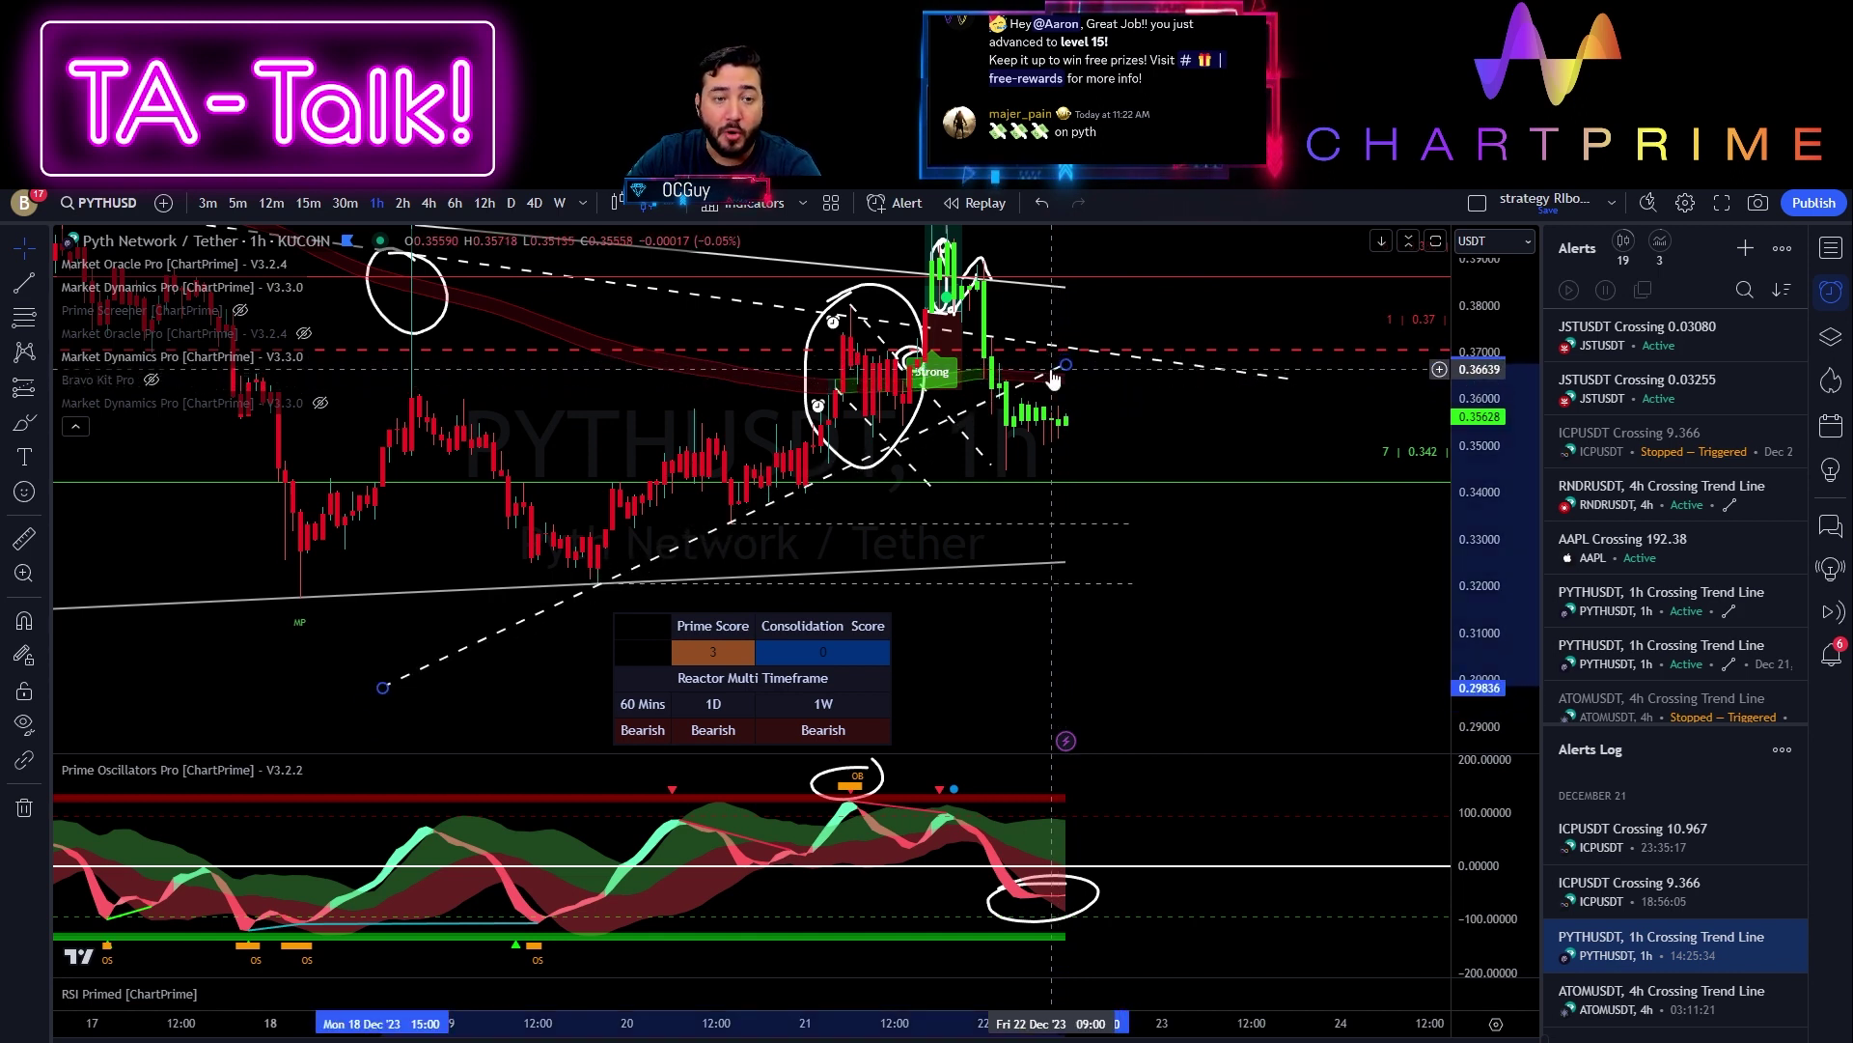
drag(1052, 379, 1053, 375)
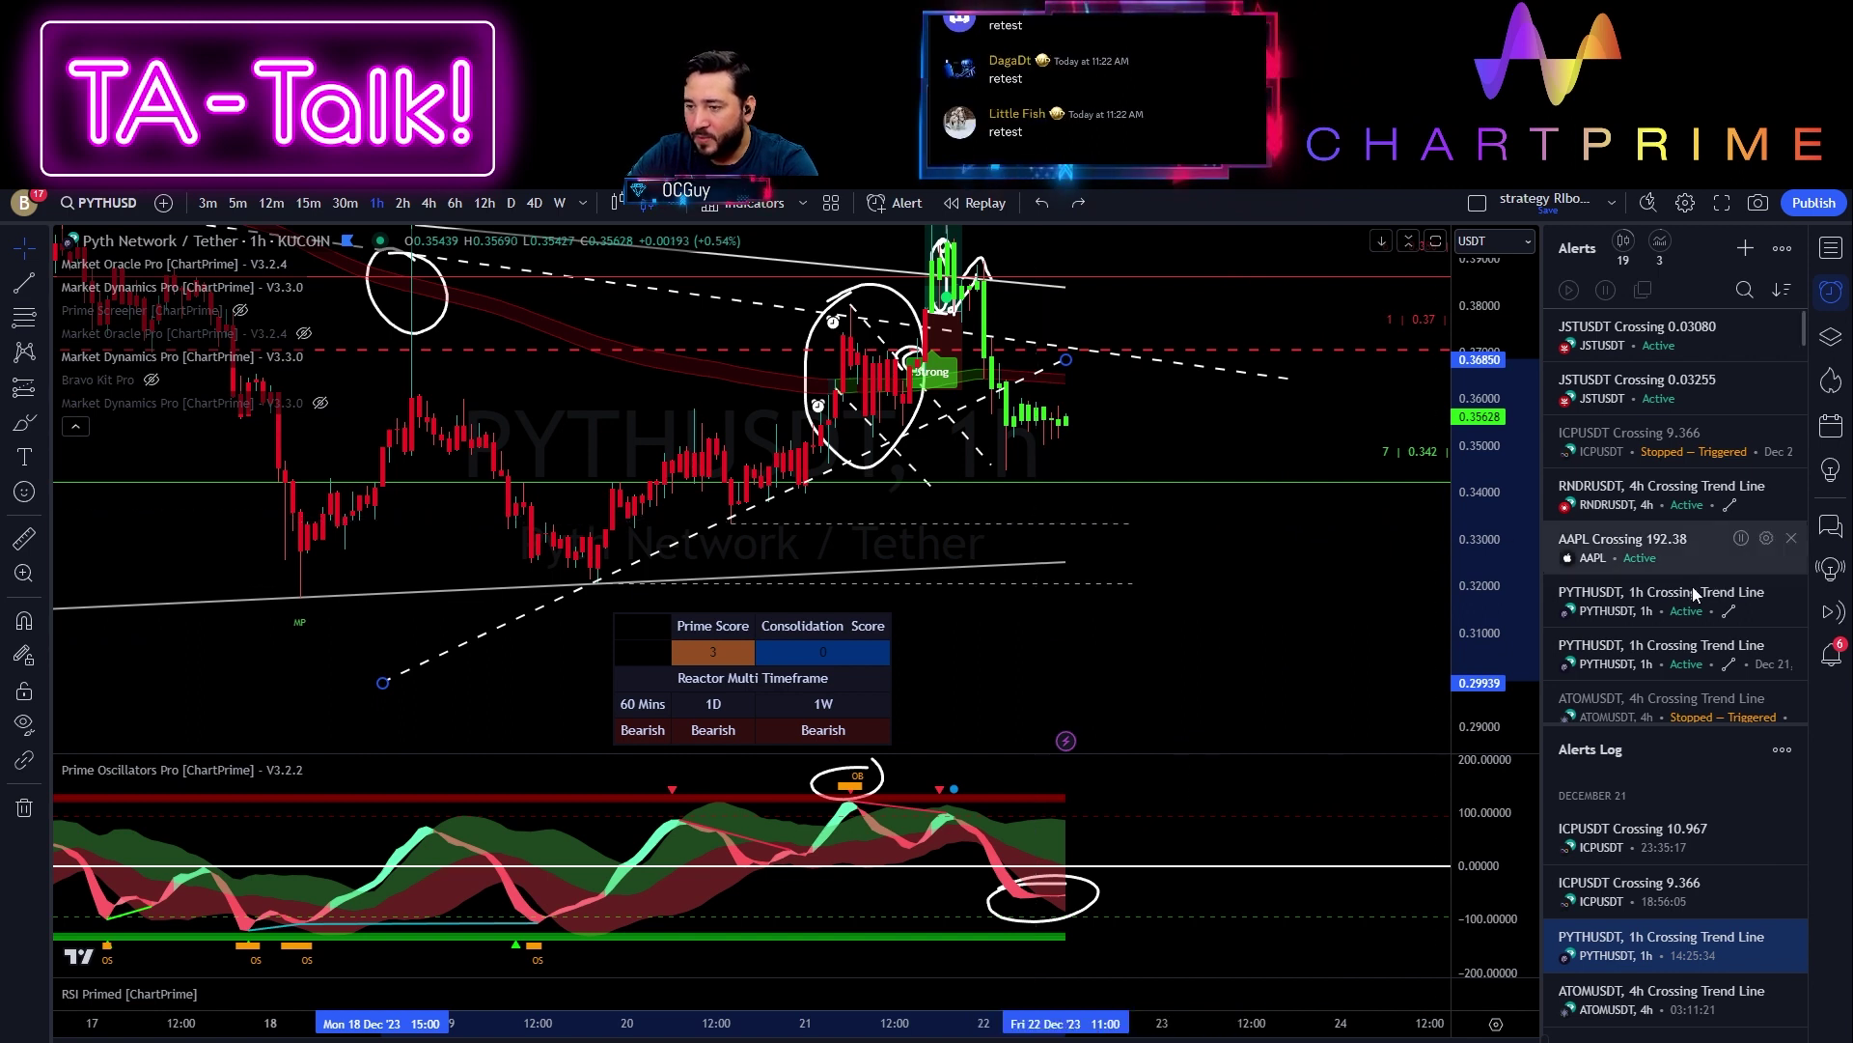
click(29, 425)
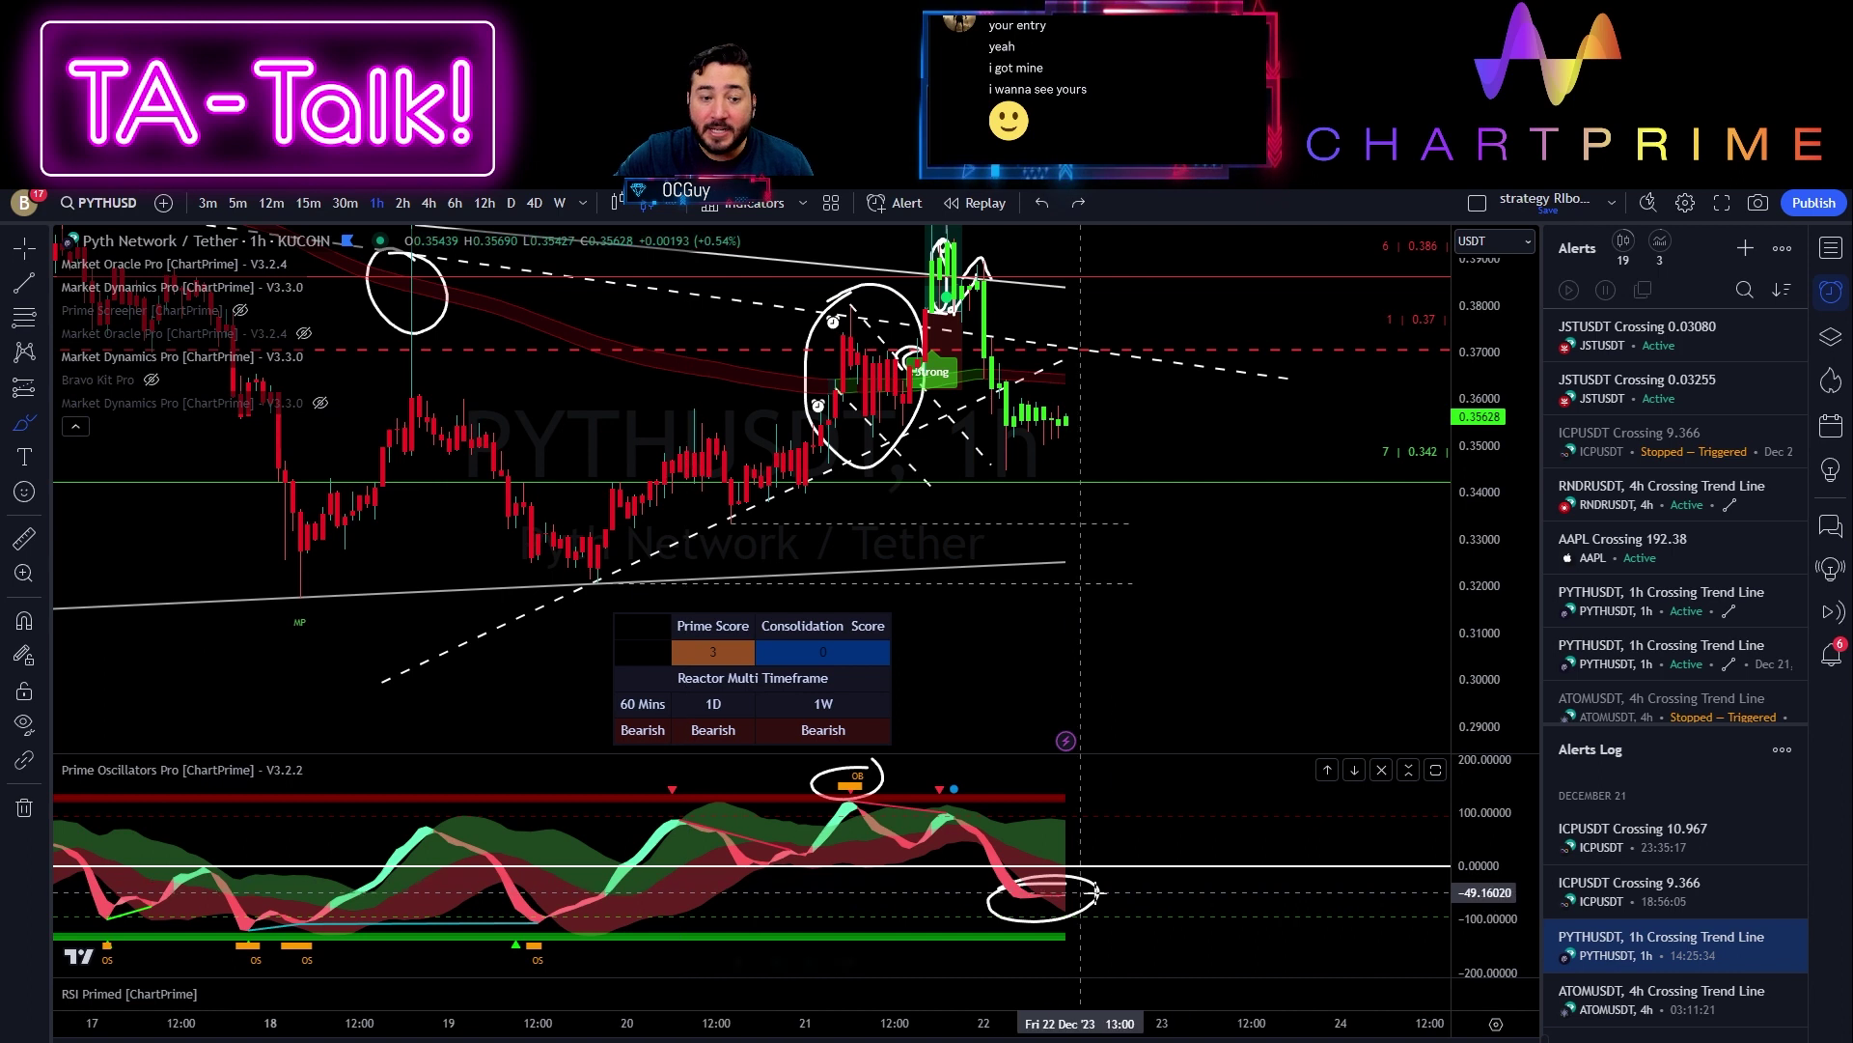
scroll(1061, 884, down, 3)
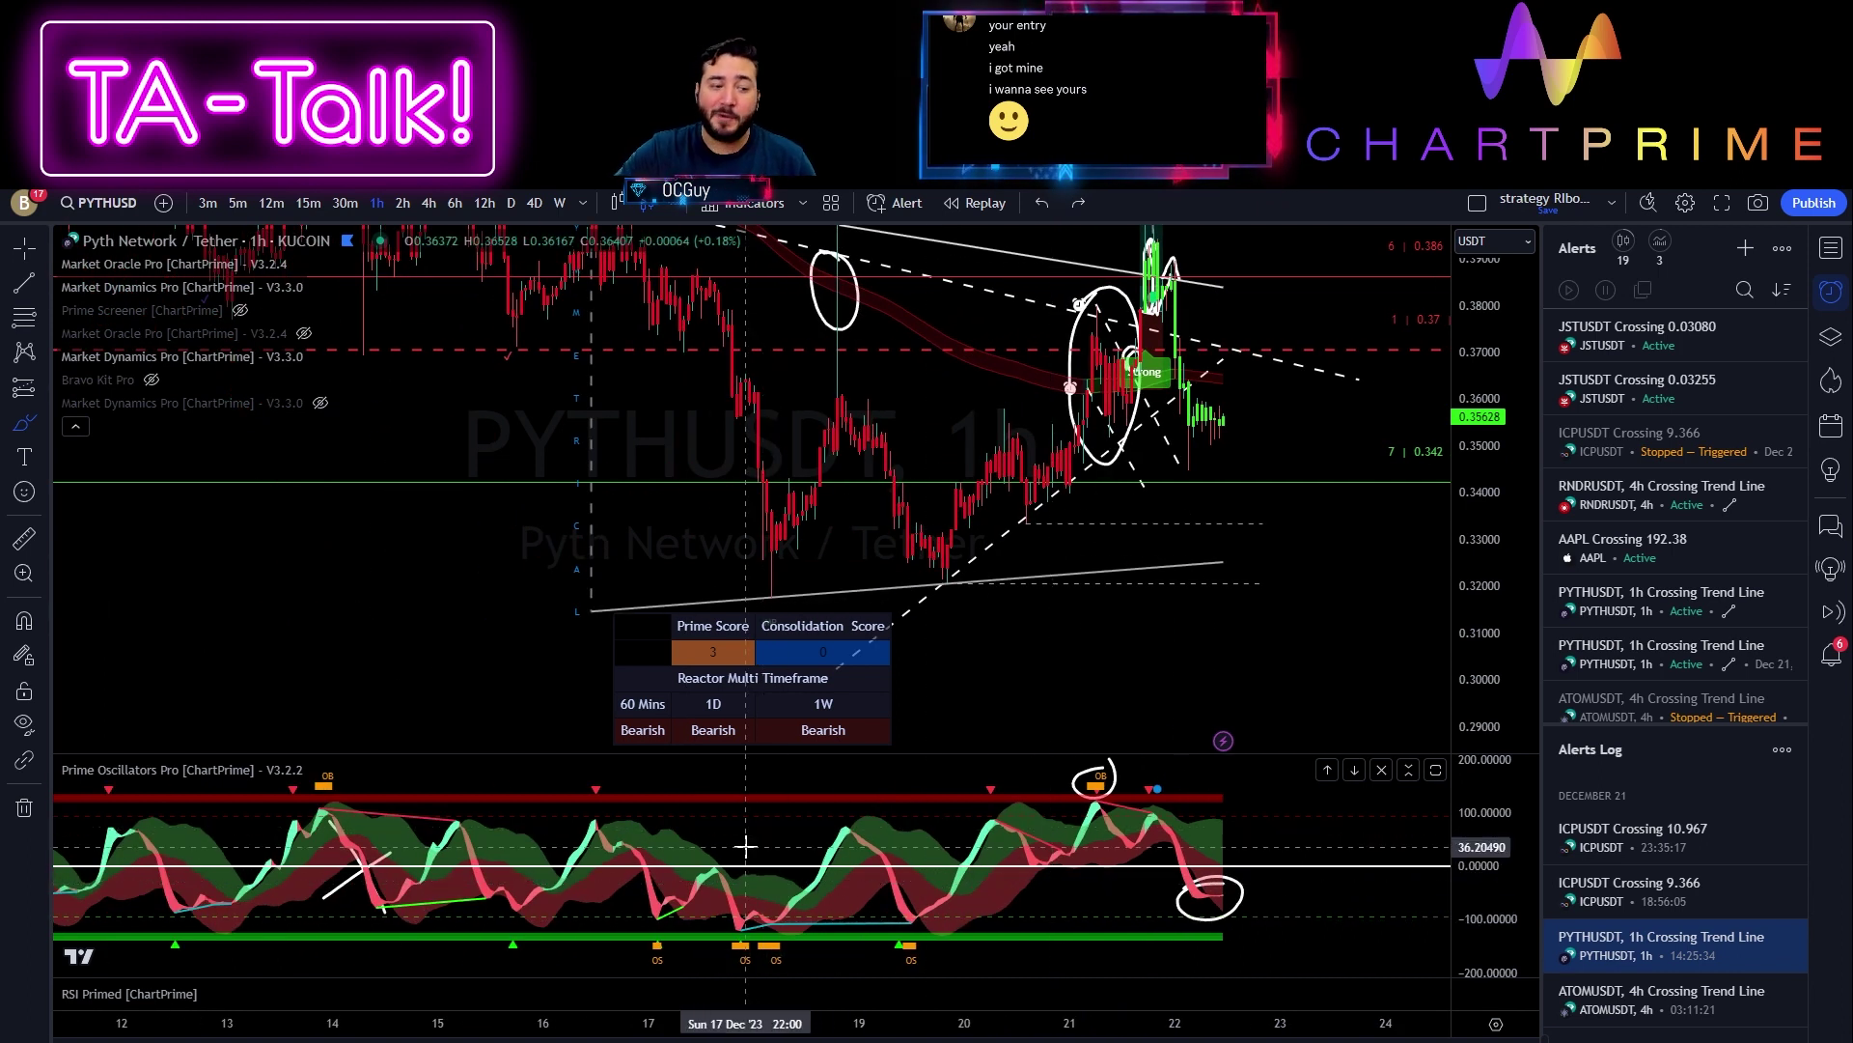